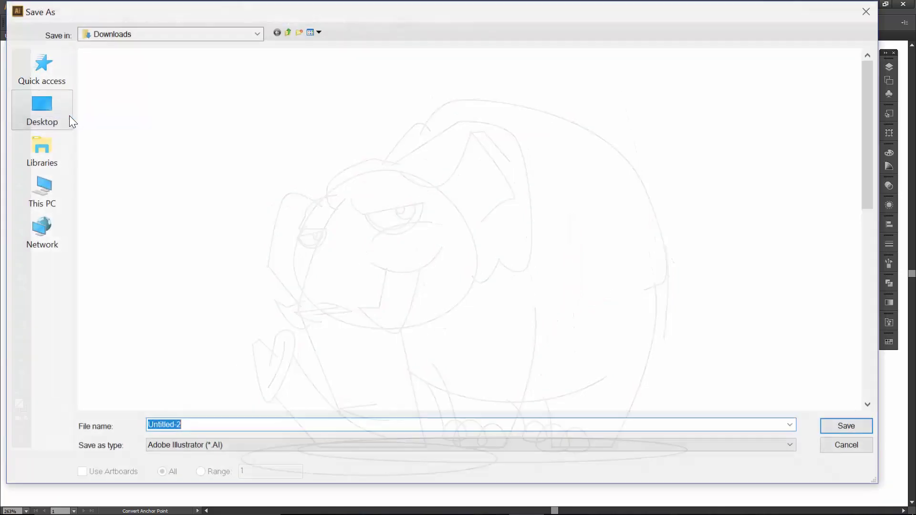
# Save the drawing in the Downloads folder as Elephant Tutorial in Adobe Illustrator (*.AI) format, version Illustrator CS6
pyautogui.write('El')
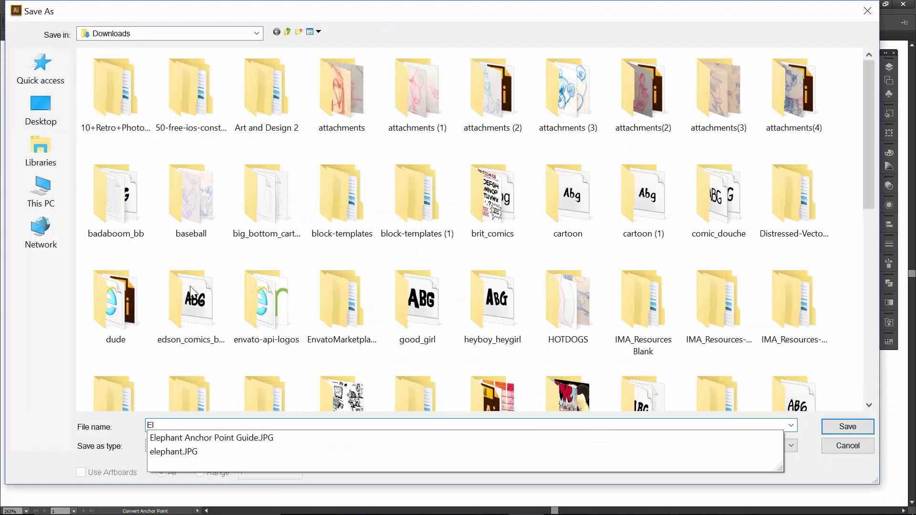
pyautogui.write('ephan')
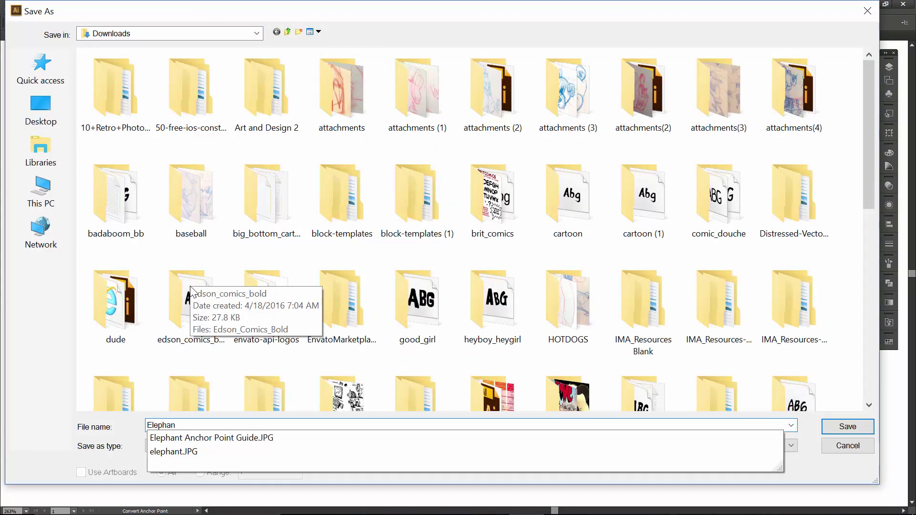
pyautogui.press('Escape')
pyautogui.write('t Tutorial')
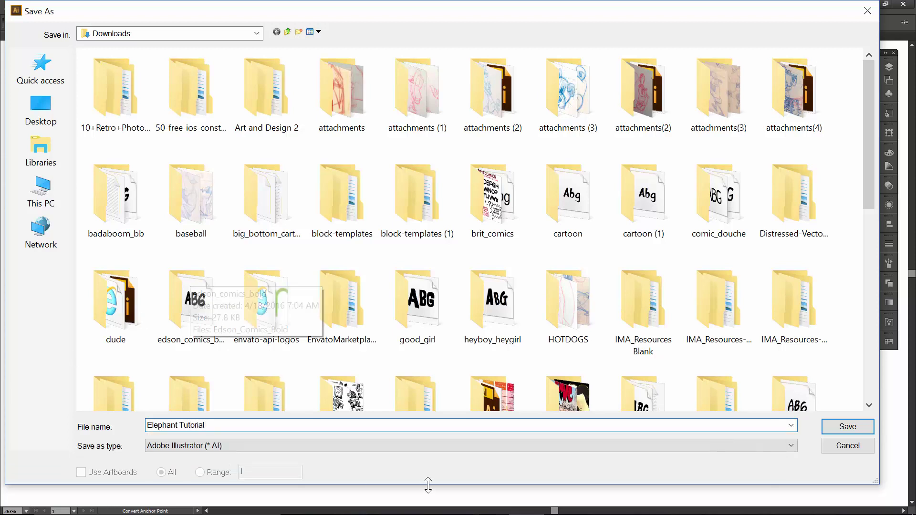
pyautogui.click(844, 426)
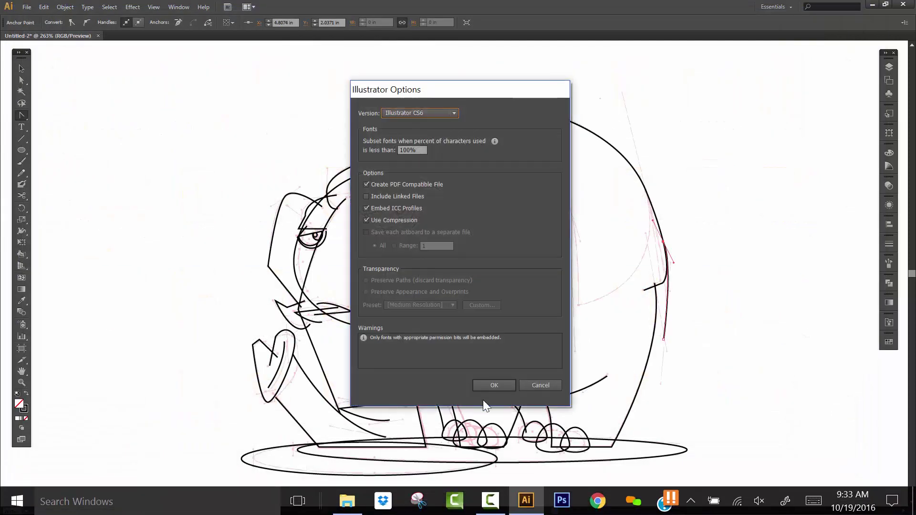
pyautogui.click(503, 384)
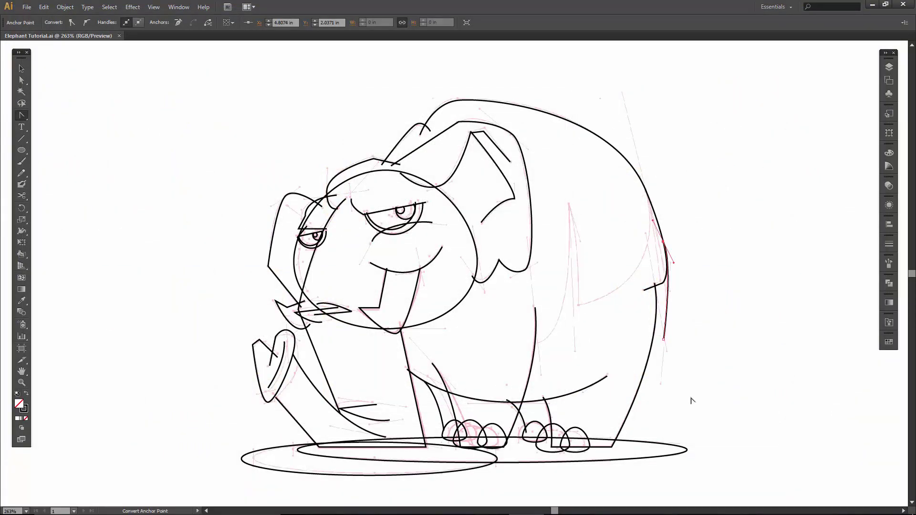
# Open the user-defined brush library "brushes (1) Tints" and shrink its panel to fit the brush list beside the elephant
pyautogui.click(888, 264)
pyautogui.click(773, 349)
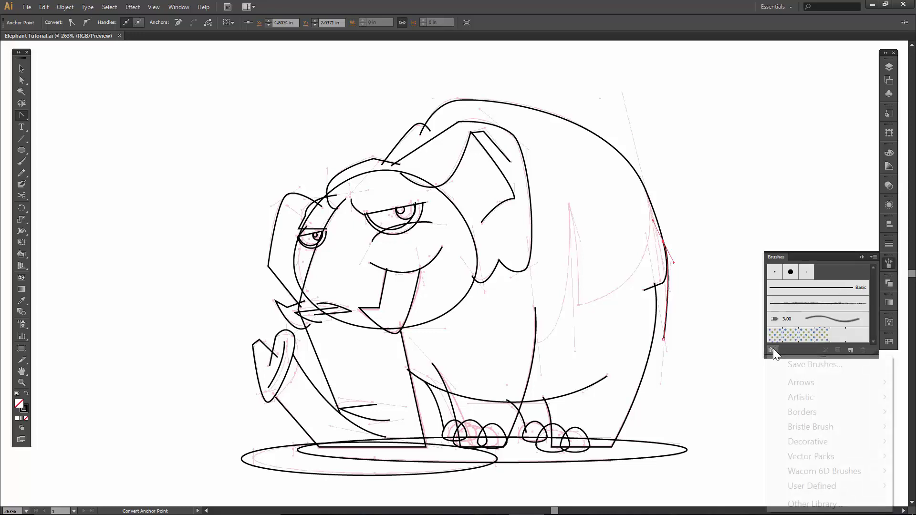
pyautogui.moveTo(802, 486)
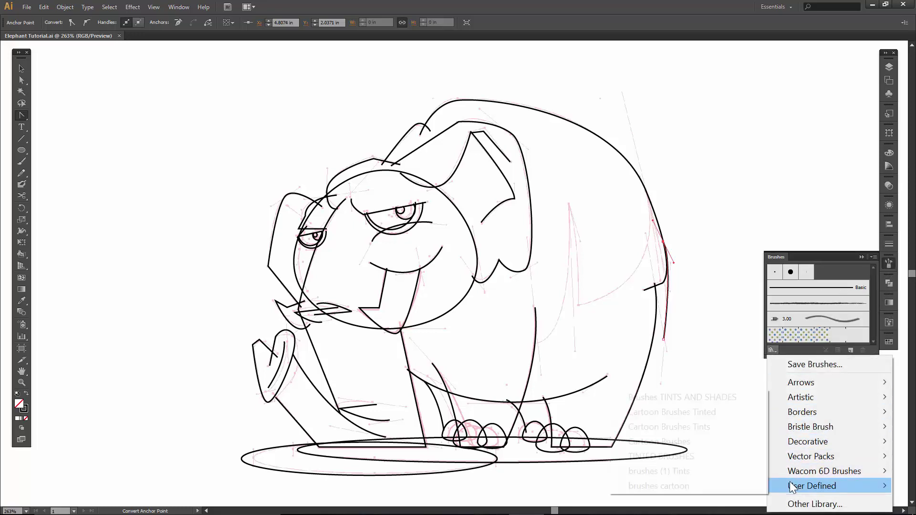
pyautogui.click(694, 472)
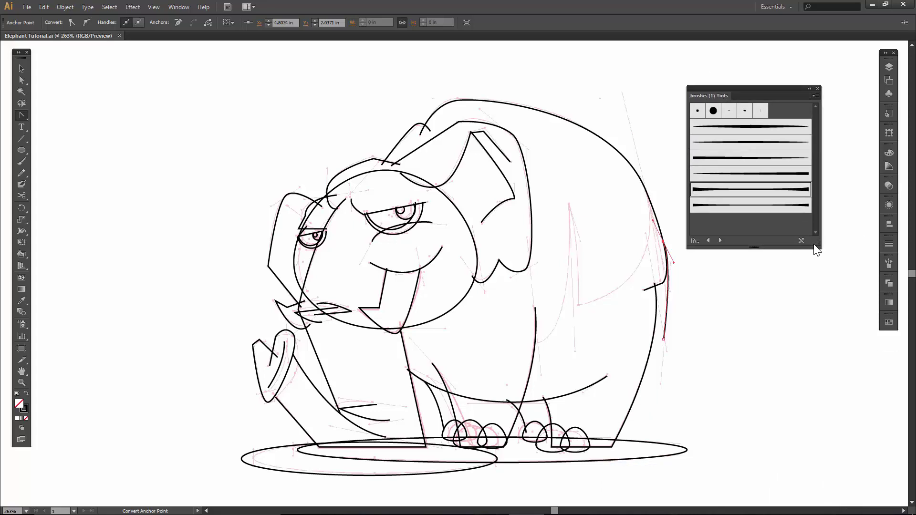
pyautogui.moveTo(818, 246); pyautogui.dragTo(812, 228)
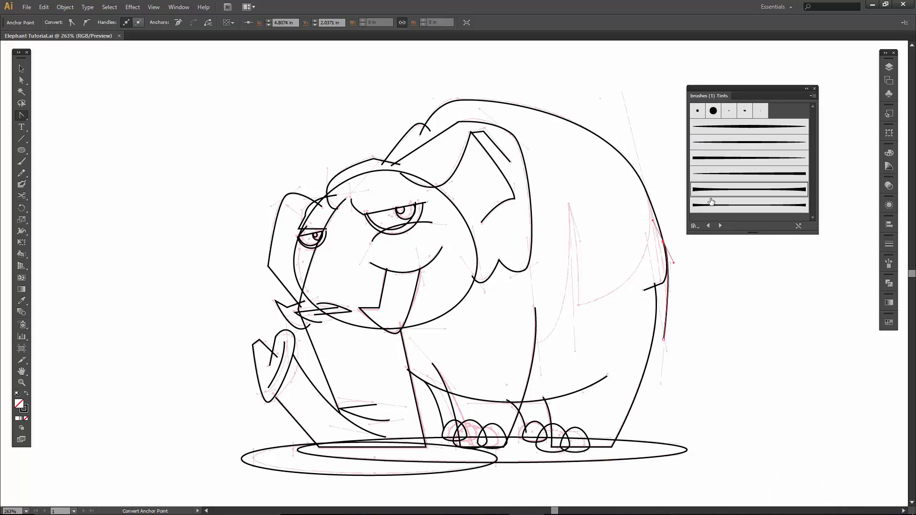
pyautogui.moveTo(646, 252); pyautogui.dragTo(620, 220)
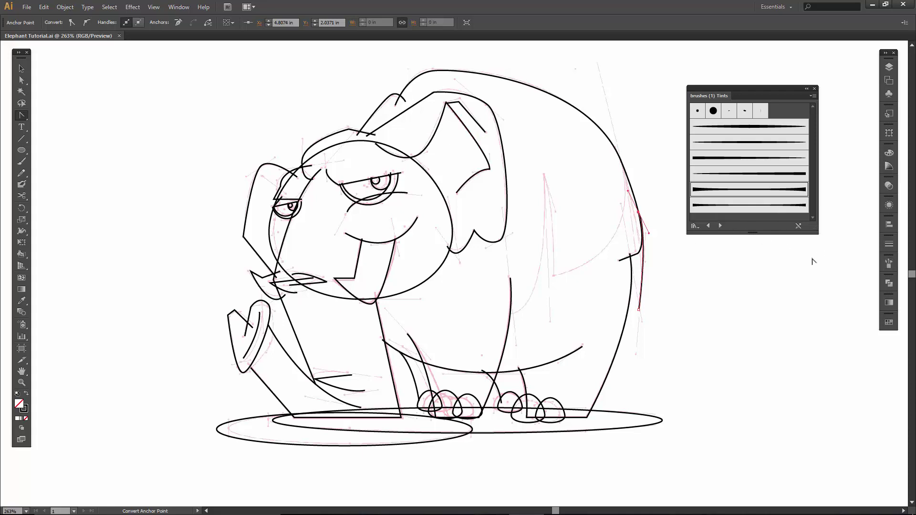
# Duplicate the INKING layer and leave the original locked and hidden, with Layer 1 hidden too
pyautogui.click(889, 68)
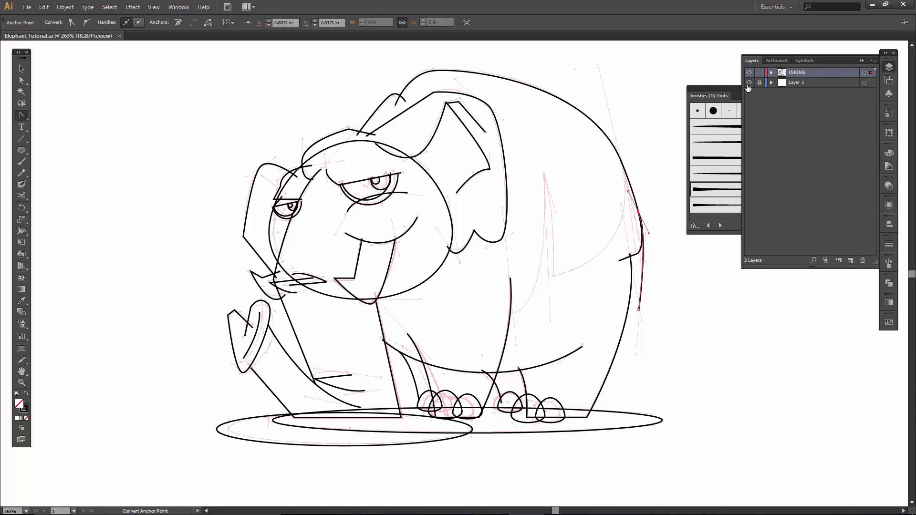
pyautogui.click(873, 60)
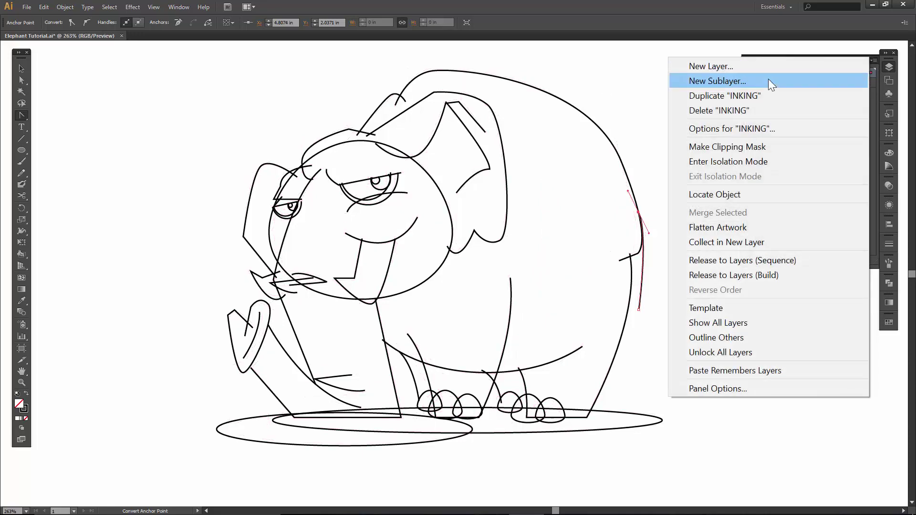
pyautogui.click(745, 94)
pyautogui.click(760, 82)
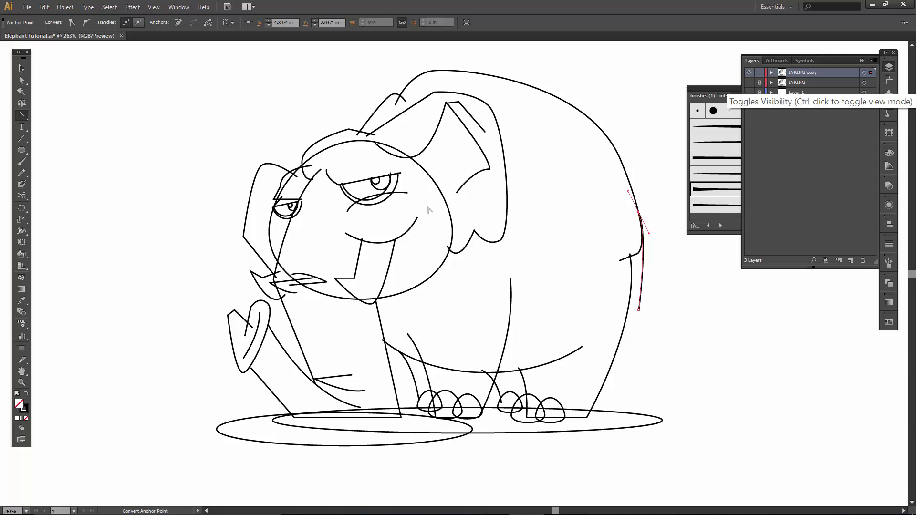
# Rename the duplicated inking layer as Brushes
pyautogui.doubleClick(798, 73)
pyautogui.write('Brushes')
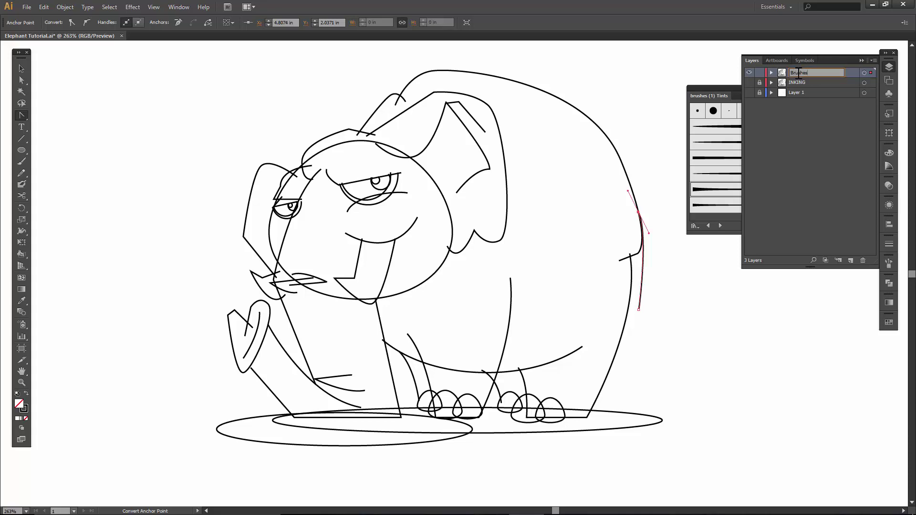
pyautogui.press('Return')
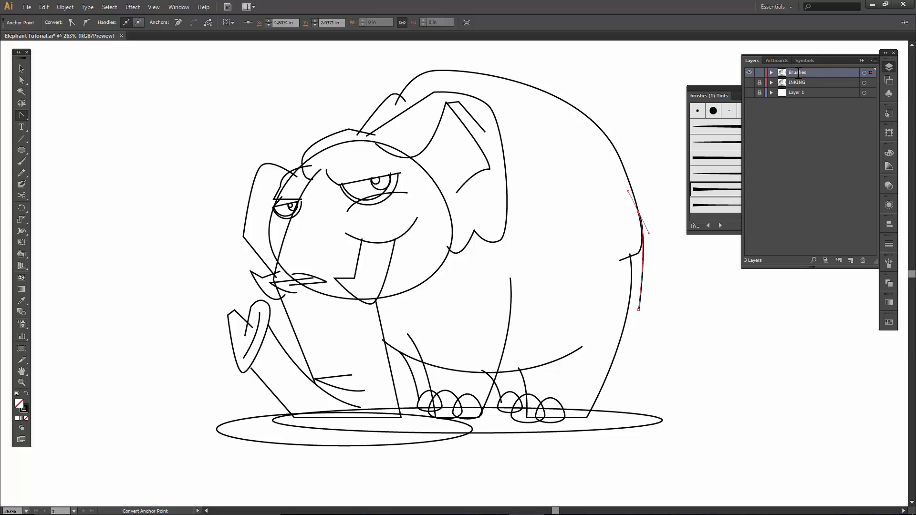
pyautogui.click(862, 60)
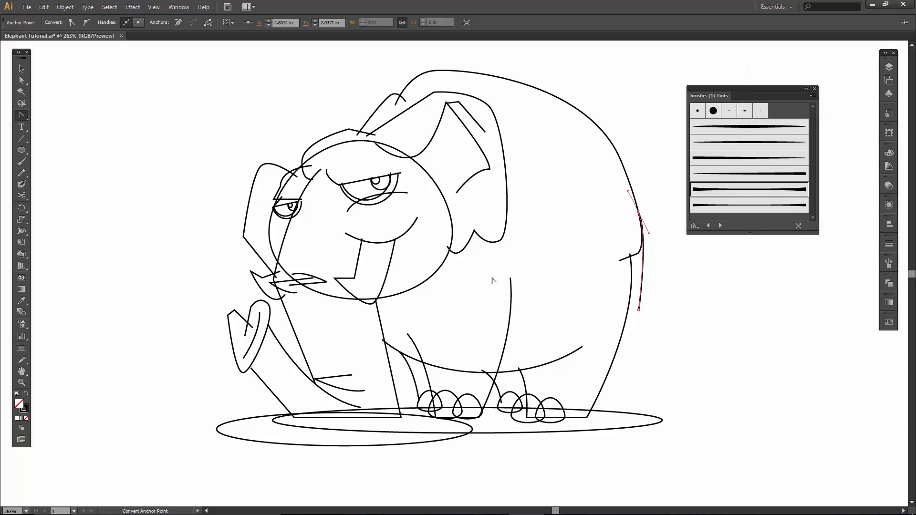
# Apply the thinner brush with thick ends and a narrow middle to the tusk outline below the elephant's smile
pyautogui.press('z')
pyautogui.moveTo(219, 119); pyautogui.dragTo(539, 378)
pyautogui.moveTo(549, 334); pyautogui.dragTo(569, 327)
pyautogui.moveTo(379, 343); pyautogui.dragTo(377, 278)
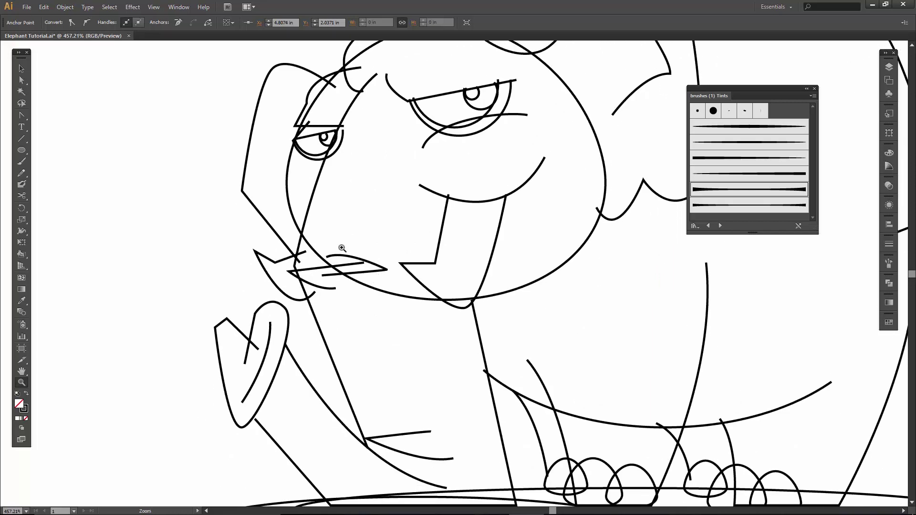
pyautogui.moveTo(395, 196); pyautogui.dragTo(374, 221)
pyautogui.press('v')
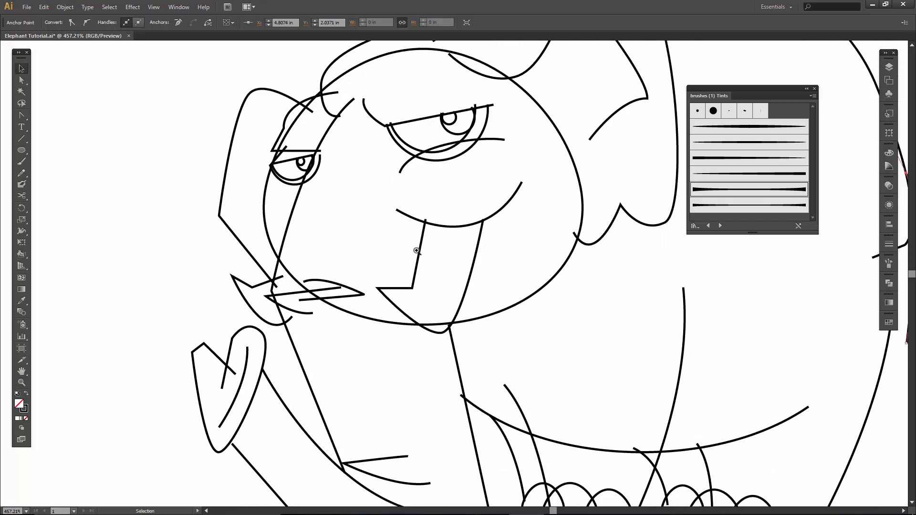
pyautogui.click(420, 254)
pyautogui.click(420, 253)
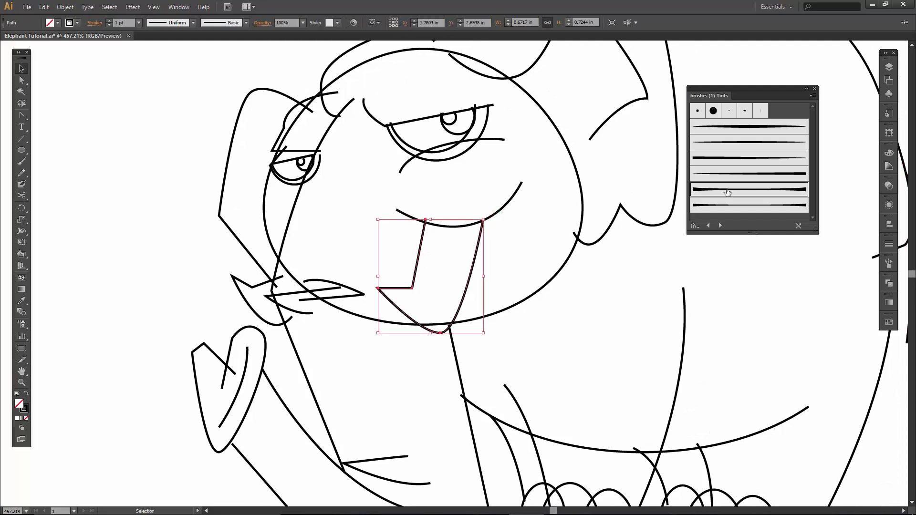
pyautogui.click(720, 206)
pyautogui.click(522, 246)
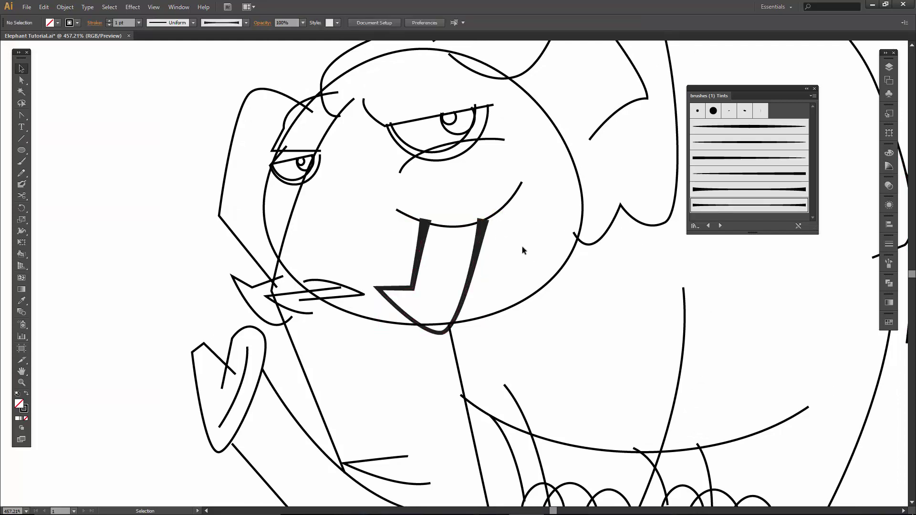
pyautogui.click(483, 236)
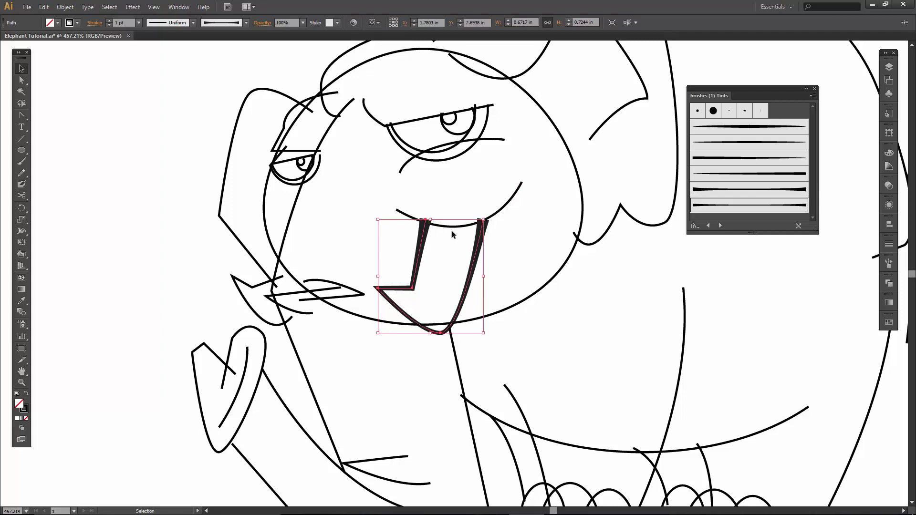
# Apply the thin brush that tapers at both ends to the smile curve and the line under the larger eye
pyautogui.click(395, 208)
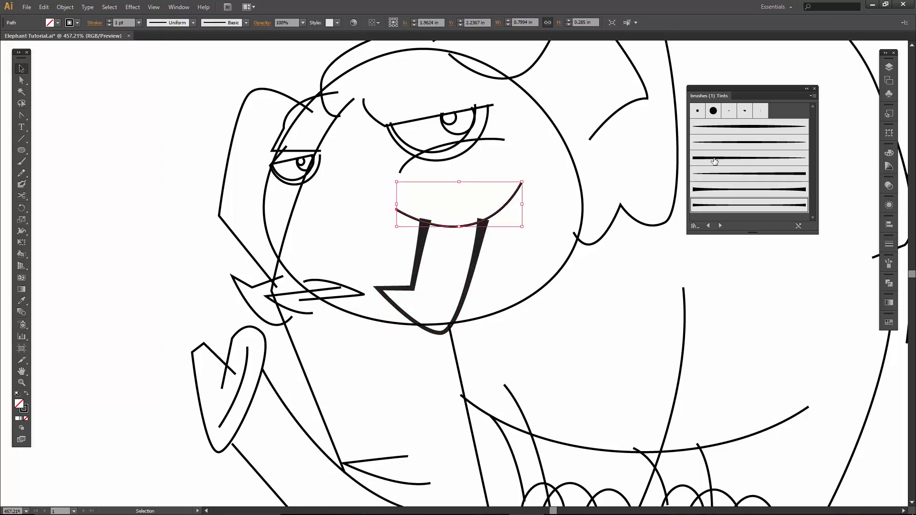
pyautogui.click(728, 143)
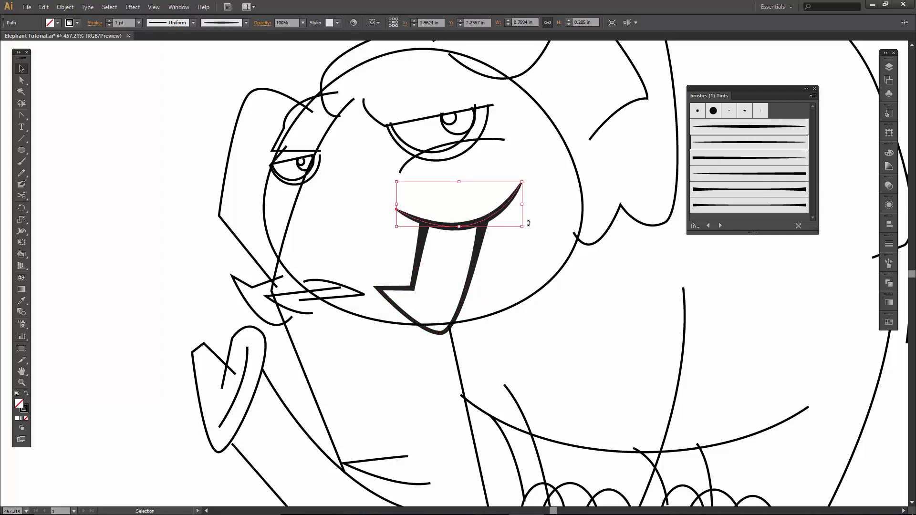
pyautogui.scroll(1, 525, 200)
pyautogui.click(505, 148)
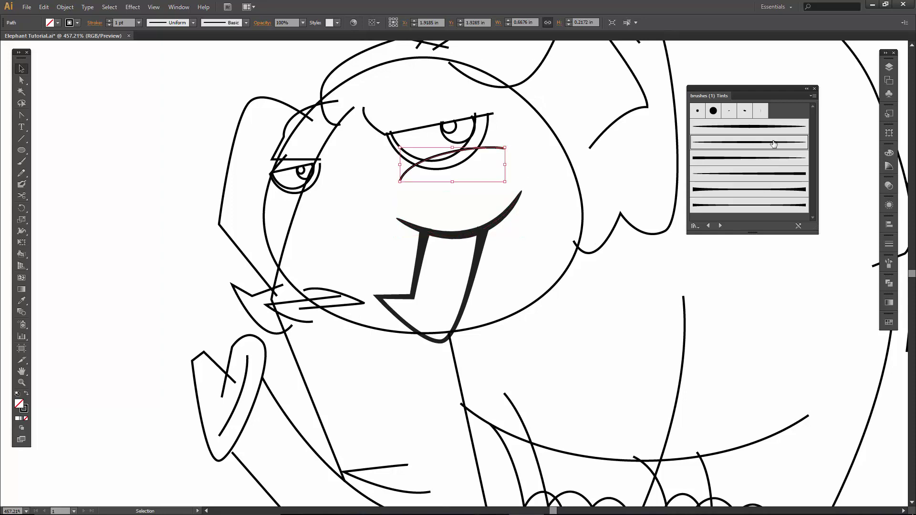
pyautogui.click(774, 143)
pyautogui.click(571, 168)
pyautogui.press('space')
pyautogui.moveTo(564, 148); pyautogui.dragTo(553, 208)
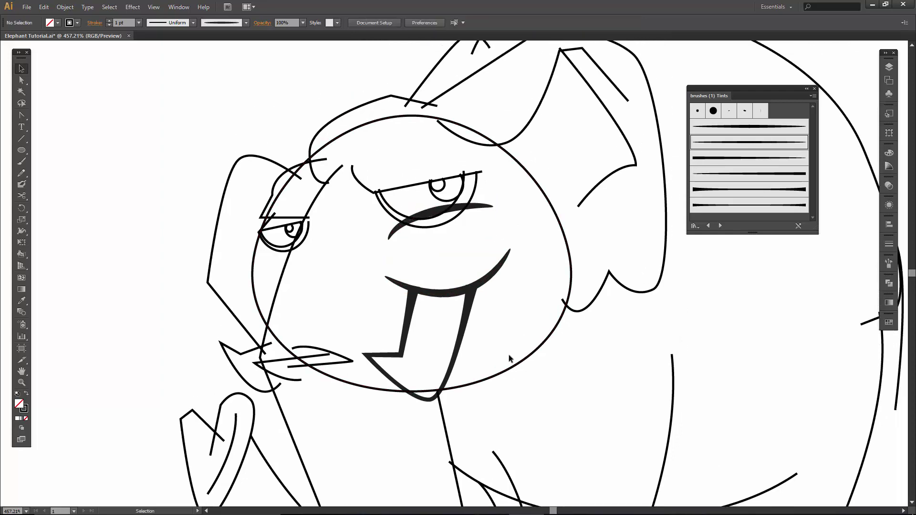
# Cut the head ellipse with the Scissors tool at the tusk base, near the ear, by the smaller eye and at the trunk edge
pyautogui.press('c')
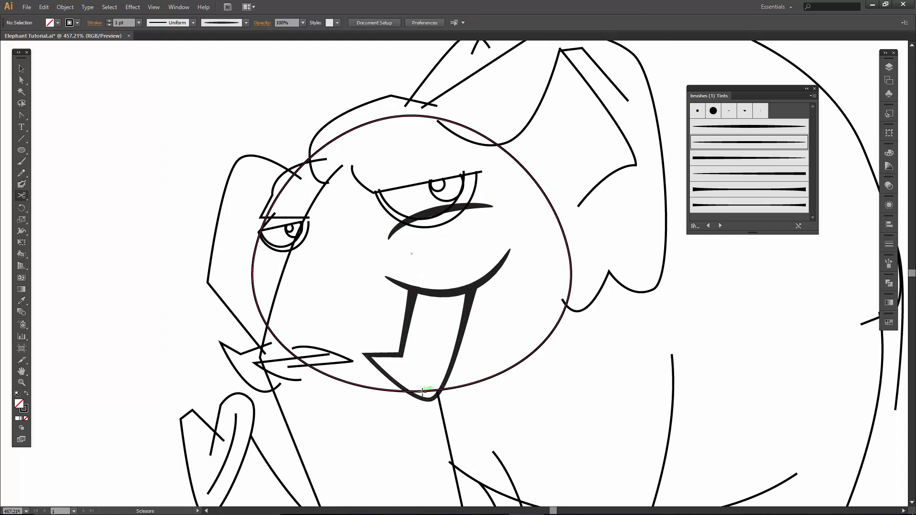
pyautogui.click(433, 389)
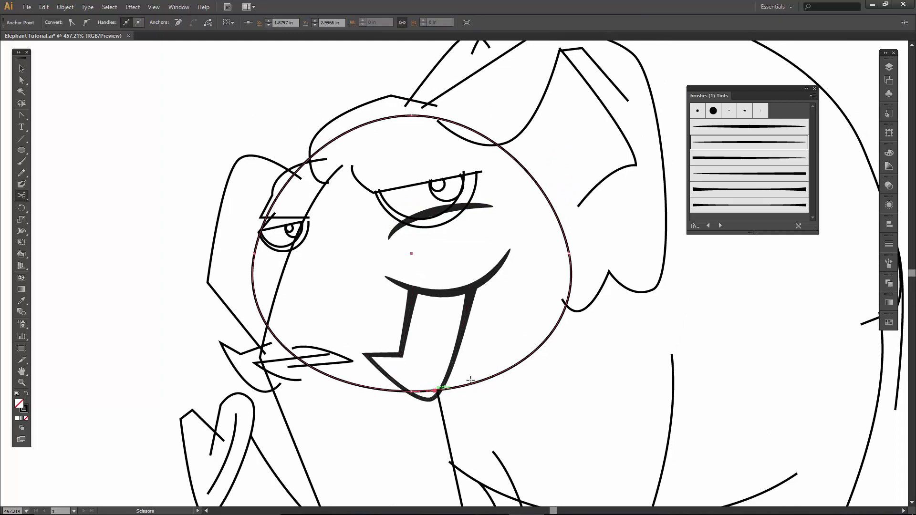
pyautogui.click(558, 219)
pyautogui.click(270, 212)
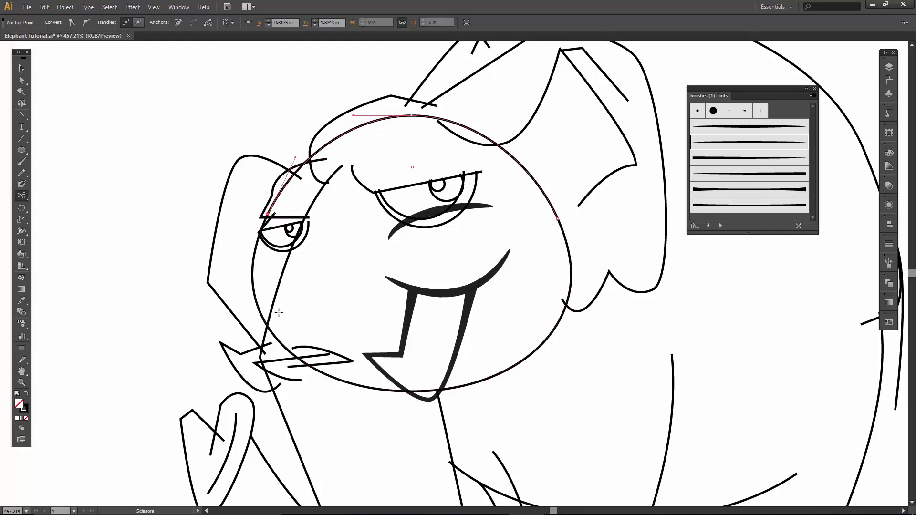
pyautogui.click(271, 328)
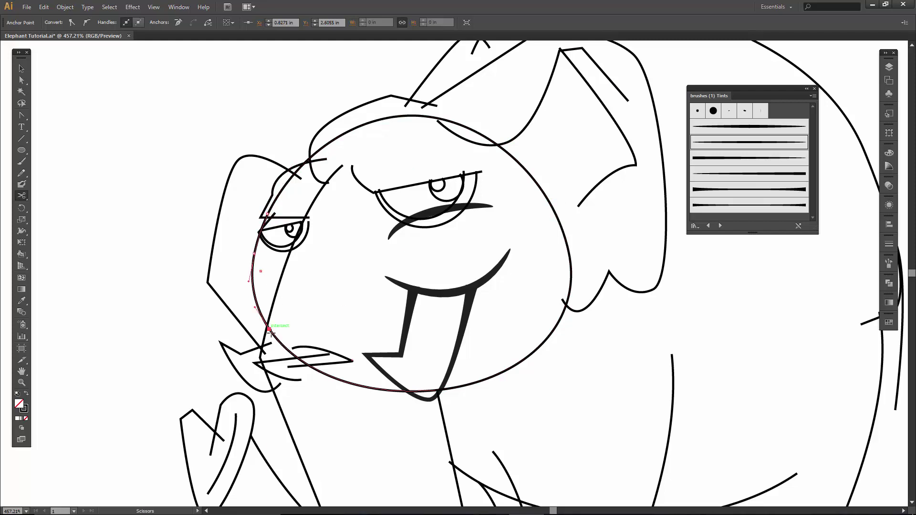
# Delete the cut head ellipse's lower segment between trunk edge and tusk, and its upper arc across the forehead
pyautogui.press('v')
pyautogui.click(317, 378)
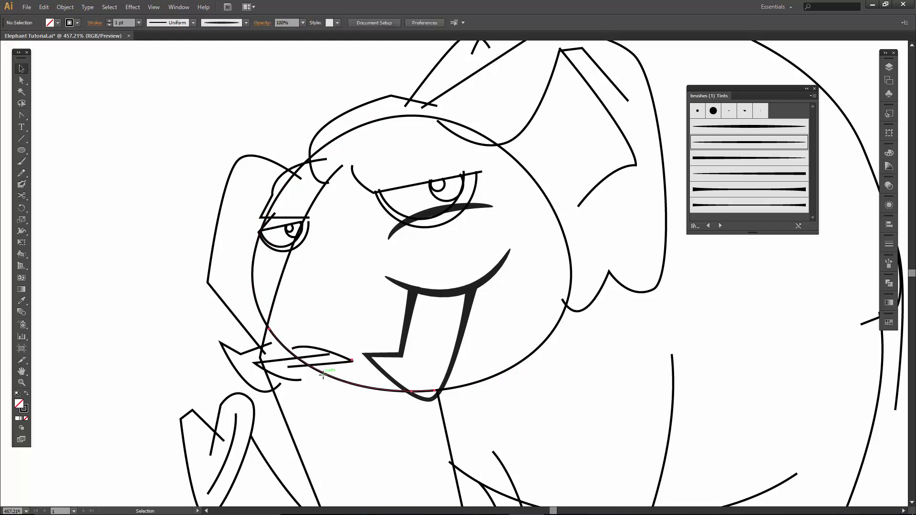
pyautogui.click(318, 378)
pyautogui.click(320, 379)
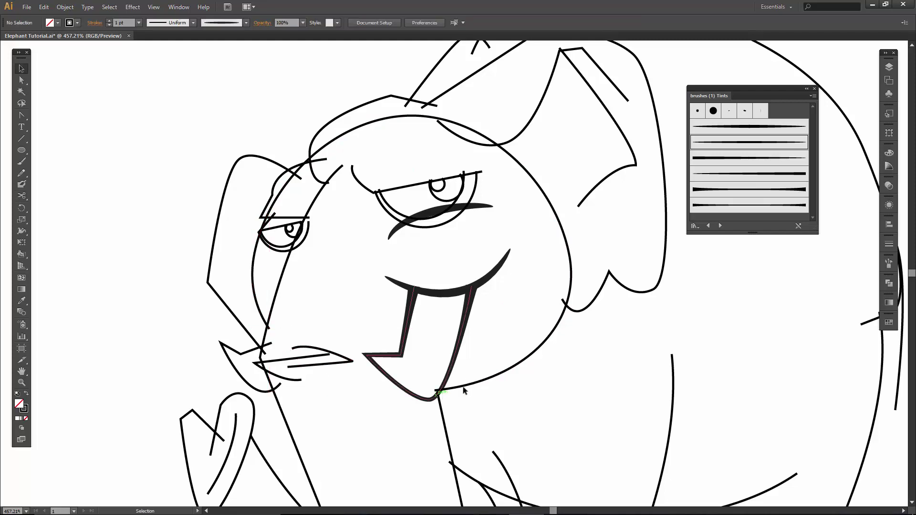
pyautogui.click(541, 190)
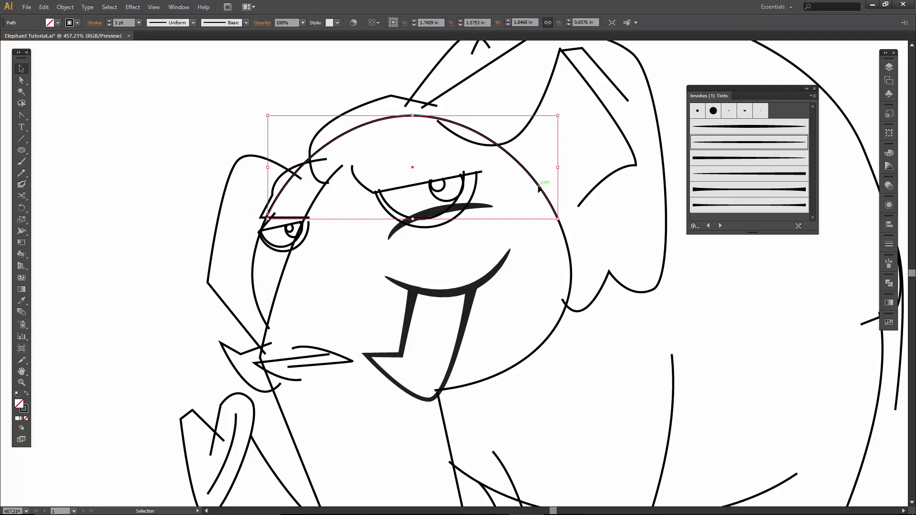
pyautogui.press('Delete')
# Convert the sharp peak of the forehead outline to a smooth point and lower it so the top of the head curves
pyautogui.click(407, 99)
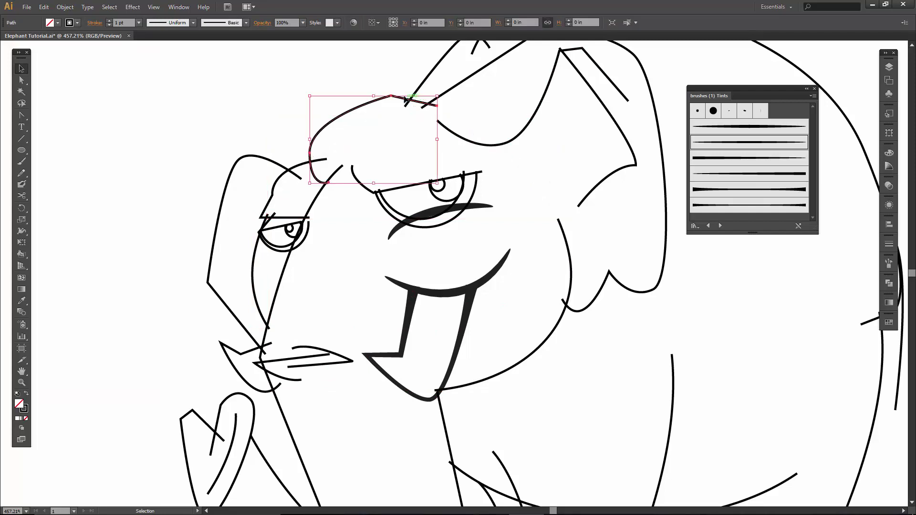
pyautogui.press('z')
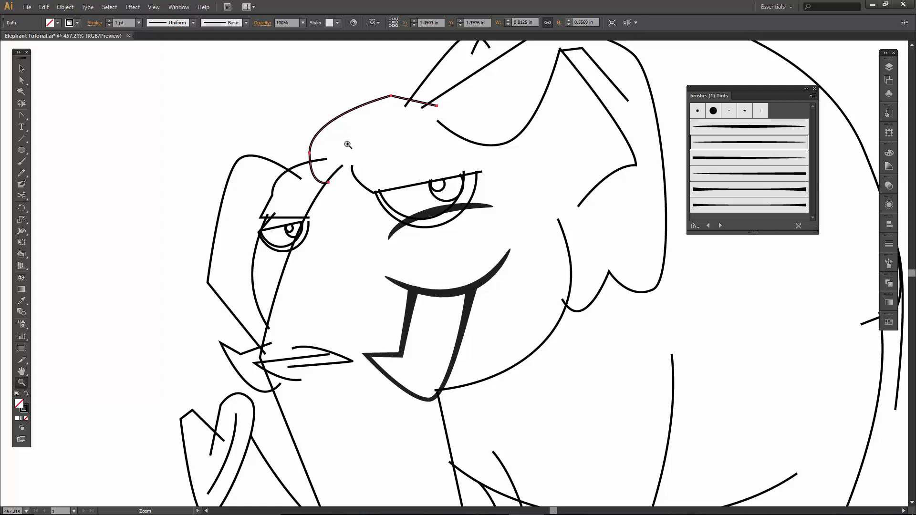
pyautogui.hotkey('shift', 'c')
pyautogui.moveTo(390, 97)
pyautogui.mouseDown()
pyautogui.moveTo(375, 109)
pyautogui.moveTo(394, 109)
pyautogui.mouseUp()
pyautogui.press('a')
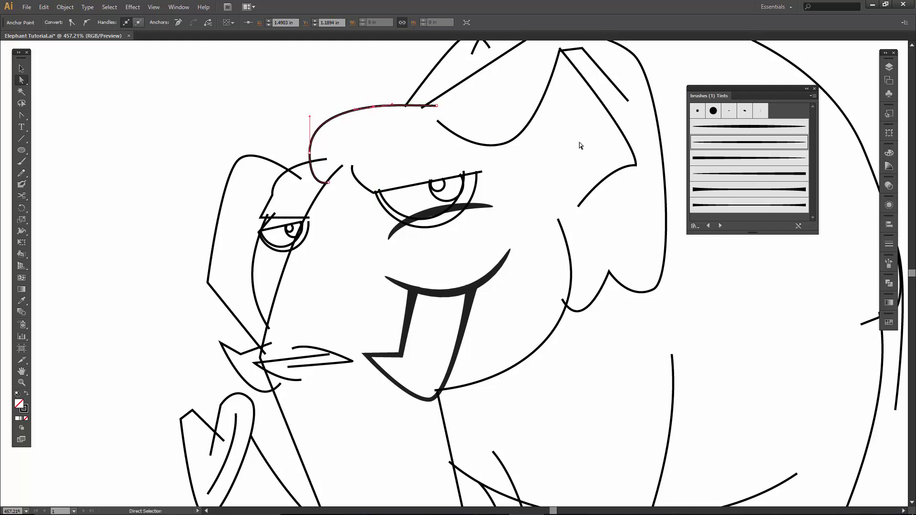
# Apply the thin brush that tapers at both ends to the curved inner line of the large ear
pyautogui.moveTo(580, 142); pyautogui.dragTo(571, 169)
pyautogui.press('v')
pyautogui.click(519, 153)
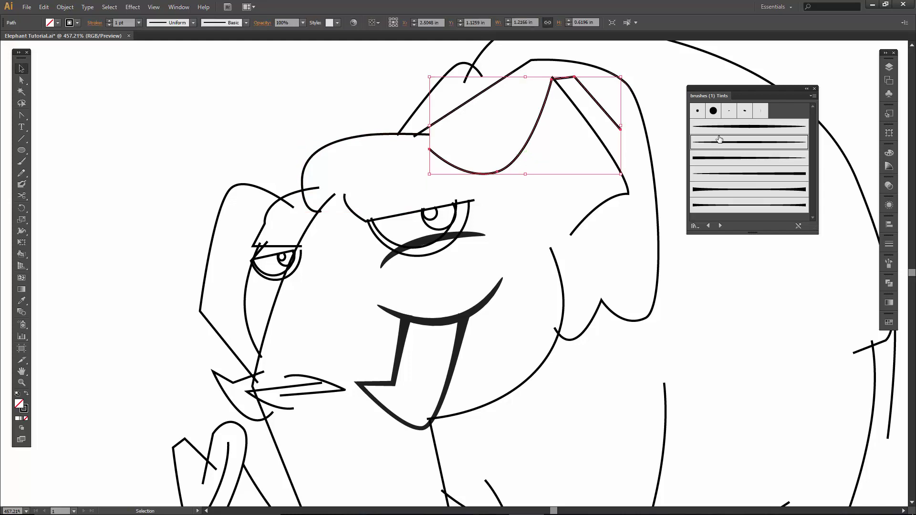
pyautogui.click(719, 142)
# Apply Art Brush 3 to the inner fold of the large ear and to the cheek curve running down to the tusk
pyautogui.click(619, 200)
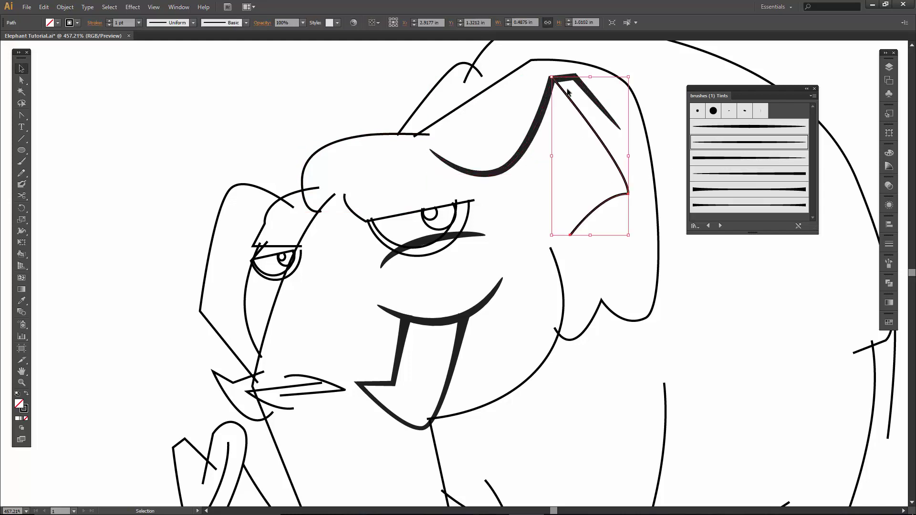
pyautogui.click(728, 172)
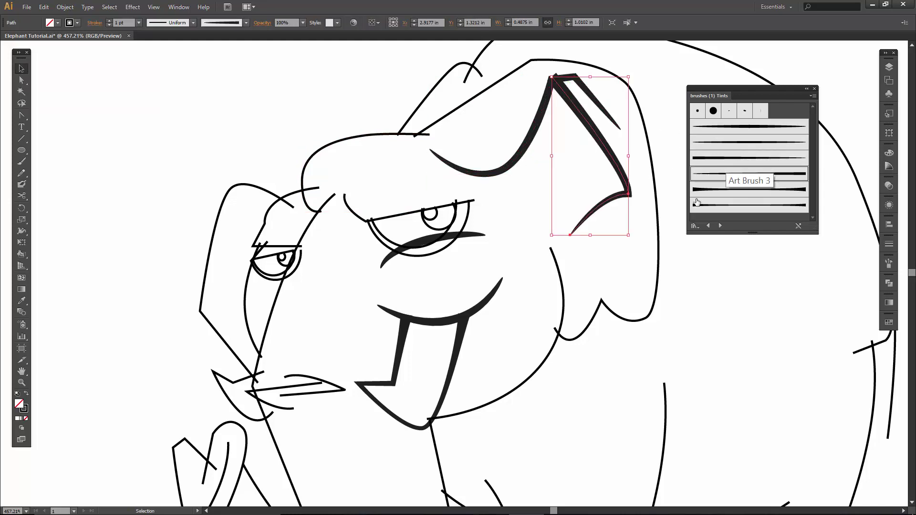
pyautogui.click(564, 295)
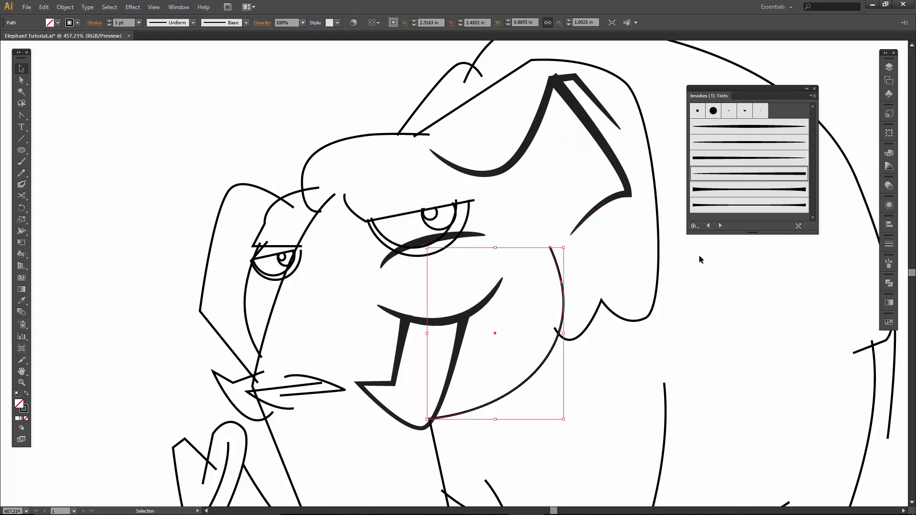
pyautogui.click(726, 175)
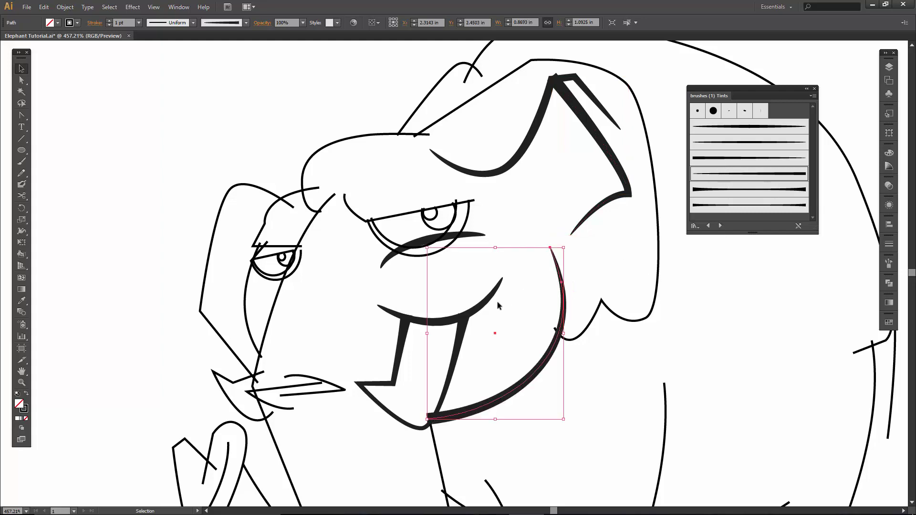
# Apply the thin brush with thick ends to the far ear, far cheek line, small eye's brow and far tusk
pyautogui.click(246, 316)
pyautogui.keyDown('shift'); pyautogui.click(210, 321); pyautogui.keyUp('shift')
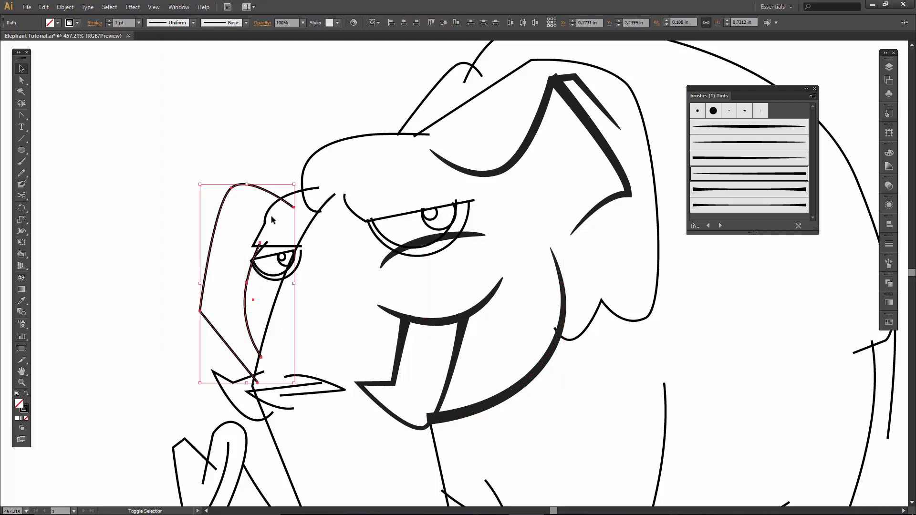
pyautogui.keyDown('shift'); pyautogui.click(266, 224); pyautogui.keyUp('shift')
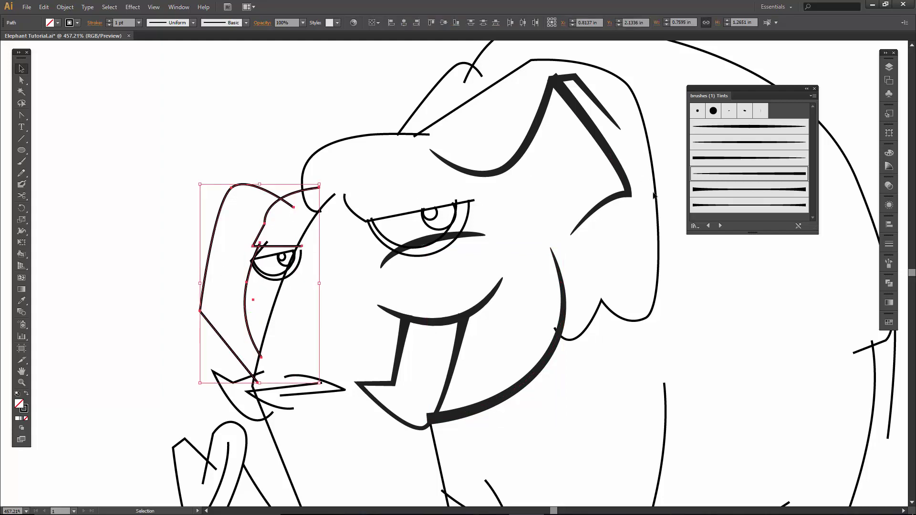
pyautogui.click(712, 208)
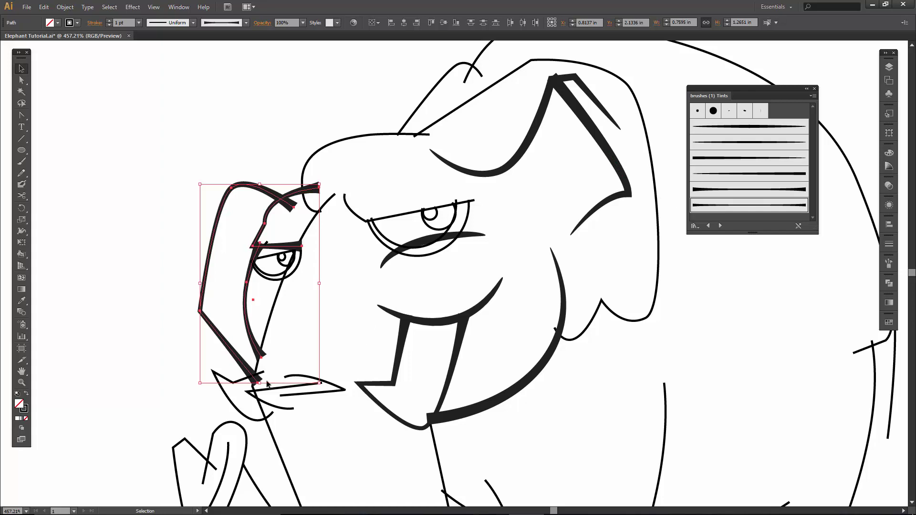
pyautogui.click(242, 379)
pyautogui.click(716, 206)
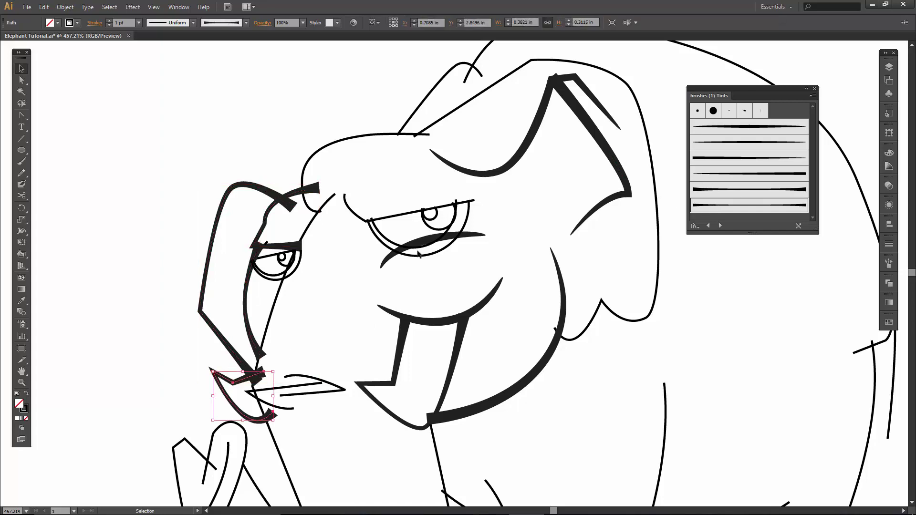
# Try the thin brush with thick ends on the outer outline of the large ear
pyautogui.click(553, 267)
pyautogui.click(605, 308)
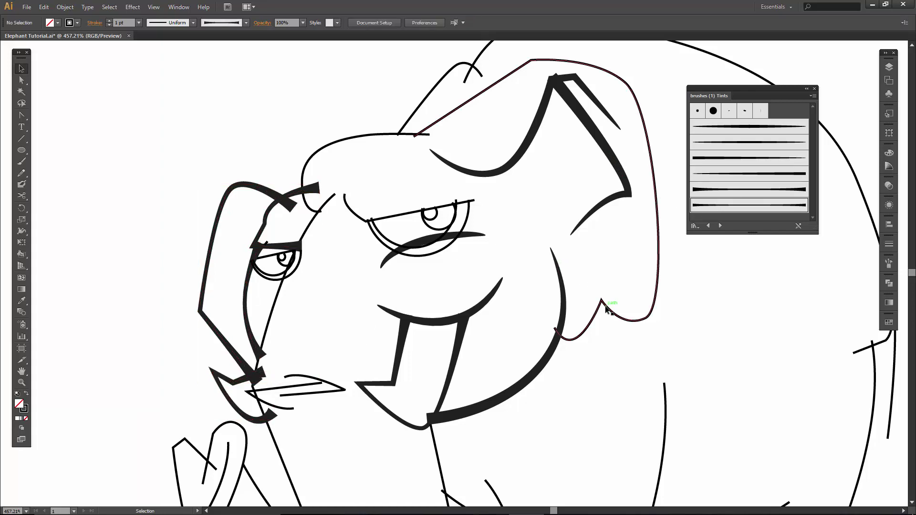
pyautogui.click(727, 206)
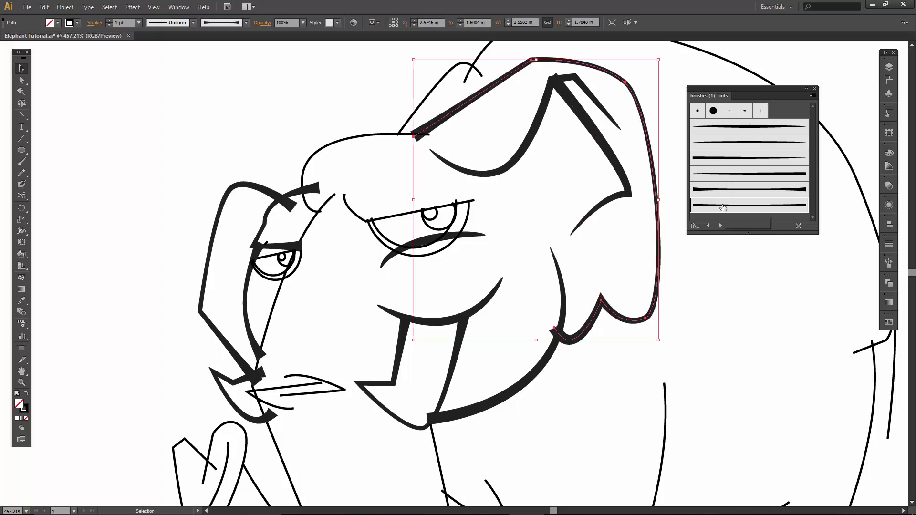
pyautogui.click(364, 137)
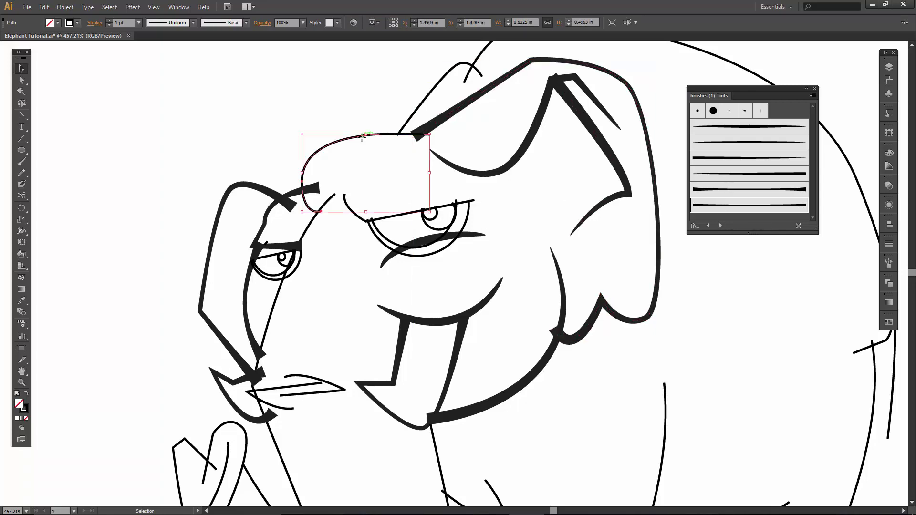
# Apply Art Brush 3 to the large ear's outer outline and extend its thin end slightly past the forehead line
pyautogui.click(622, 317)
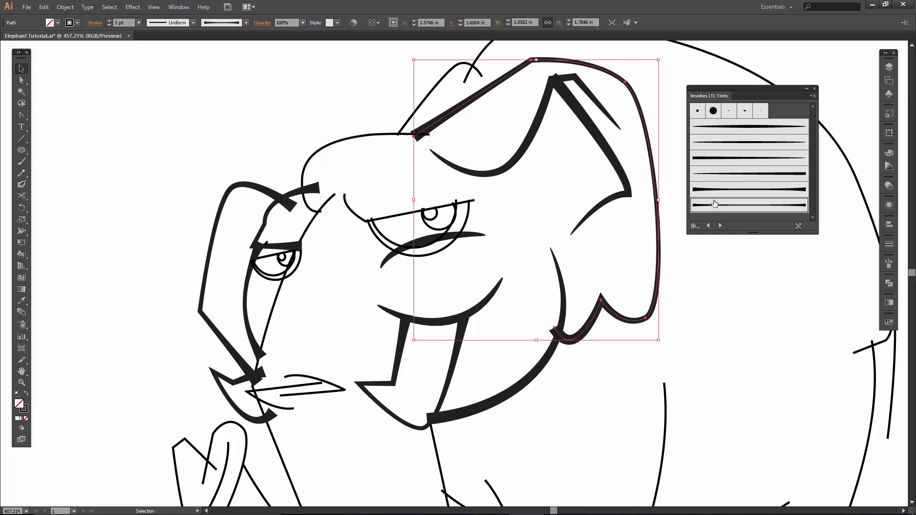
pyautogui.click(725, 179)
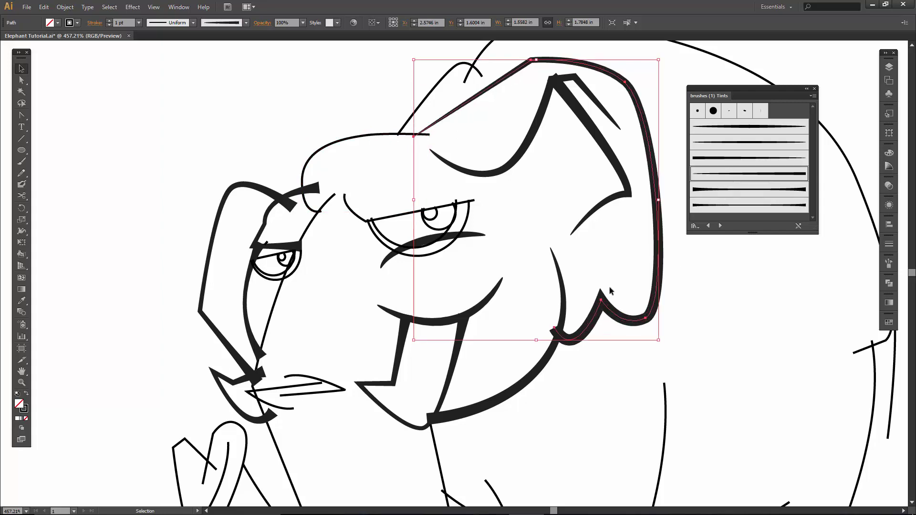
pyautogui.press('a')
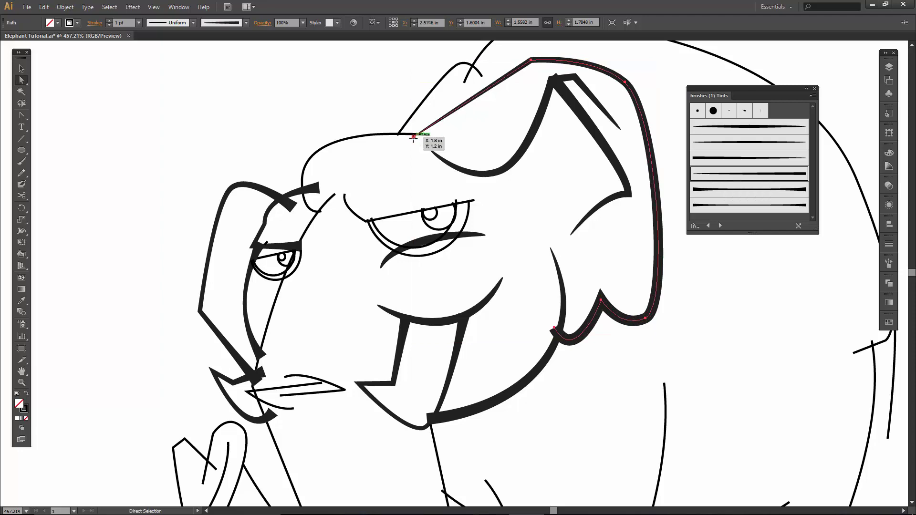
pyautogui.click(414, 137)
pyautogui.moveTo(414, 138); pyautogui.dragTo(405, 146)
# Apply the thin brush with thick ends to the forehead outline
pyautogui.click(382, 135)
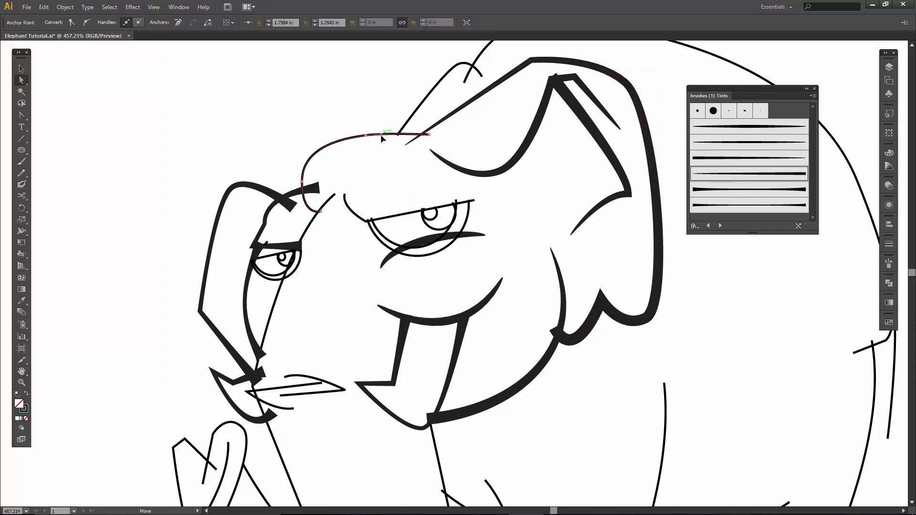
pyautogui.click(740, 205)
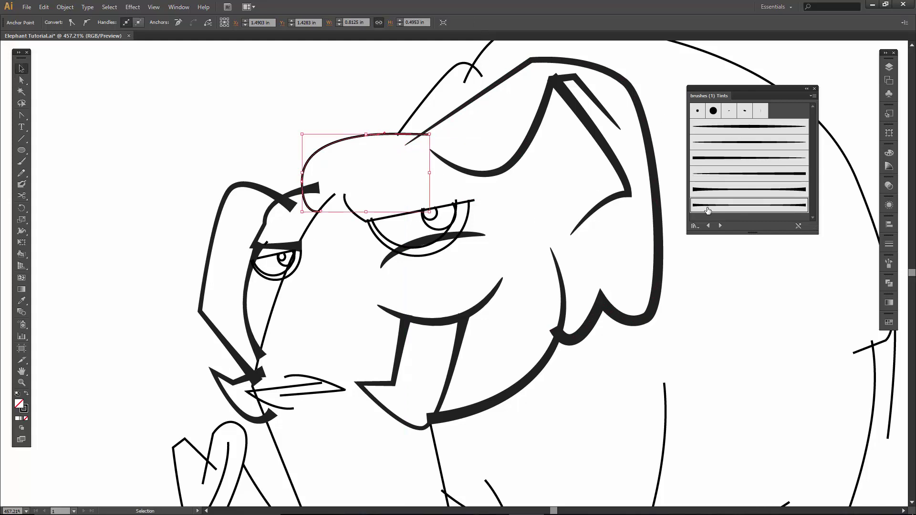
pyautogui.click(708, 210)
# Apply Art Brush 3 to the trunk's front line and extend its lower end slightly past the bend
pyautogui.click(330, 200)
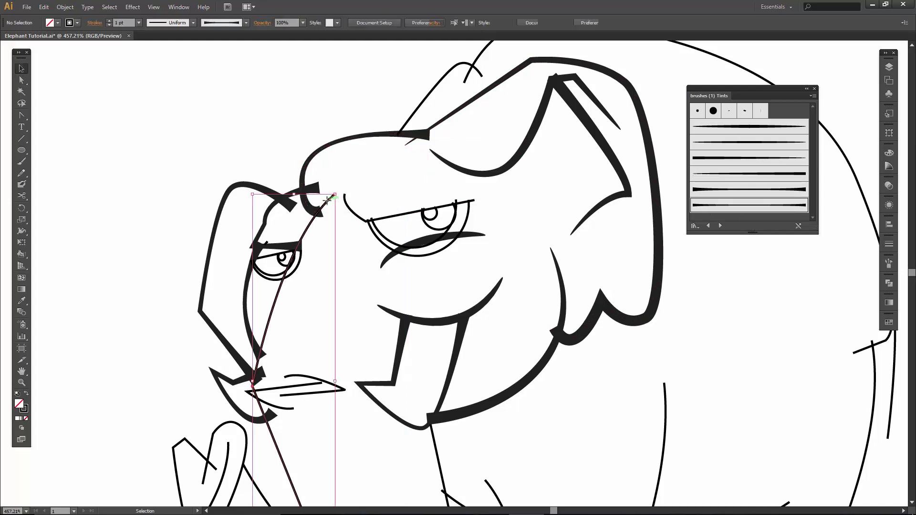
pyautogui.moveTo(351, 269); pyautogui.dragTo(327, 190)
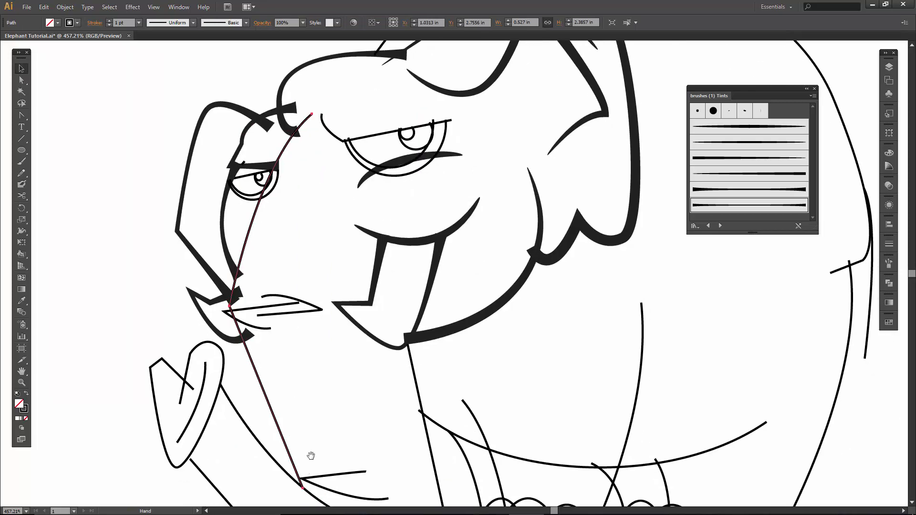
pyautogui.click(726, 178)
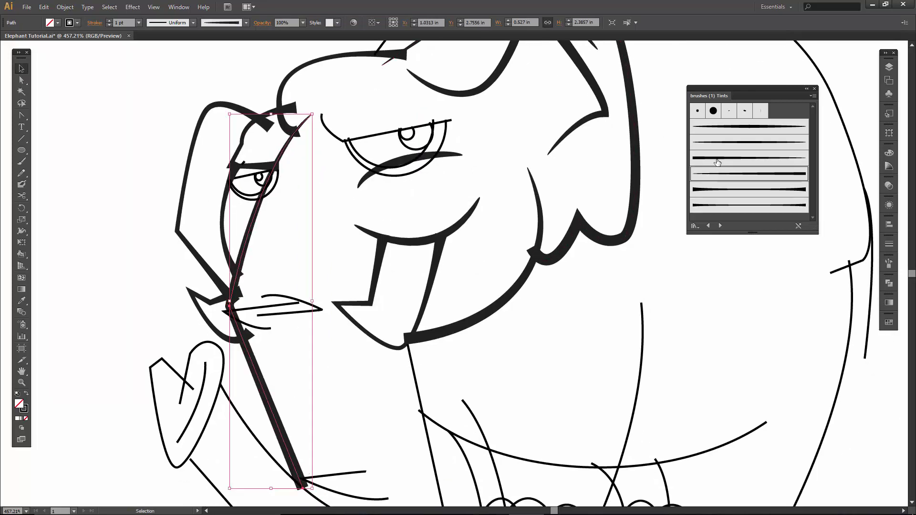
pyautogui.moveTo(388, 213); pyautogui.dragTo(400, 194)
pyautogui.press('a')
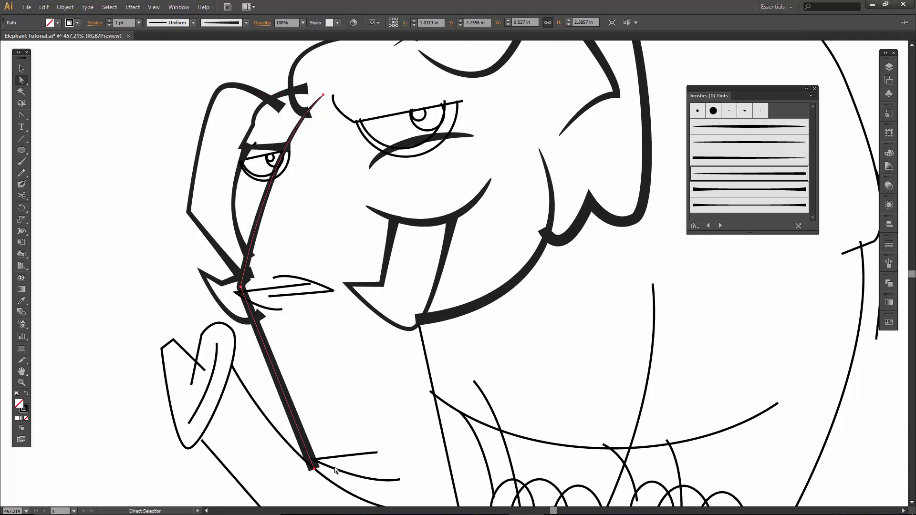
pyautogui.click(314, 470)
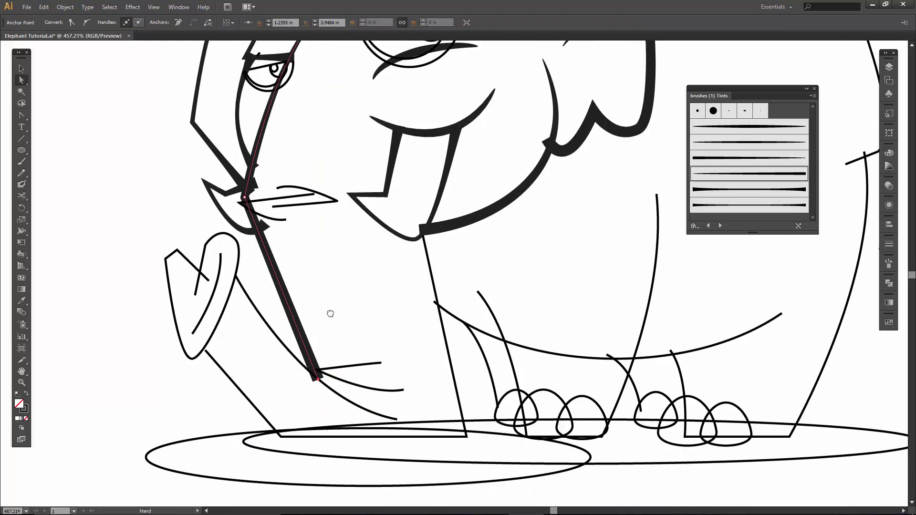
pyautogui.scroll(-3, 327, 313)
pyautogui.moveTo(319, 381); pyautogui.dragTo(323, 391)
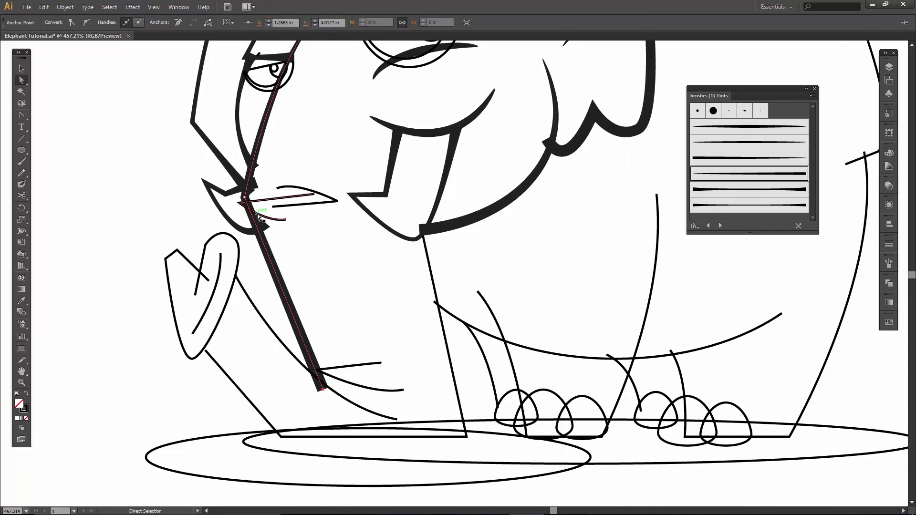
# Apply the thin brush that tapers at both ends to the two upper trunk wrinkles and shorten the left wrinkle's upper stroke
pyautogui.scroll(2, 291, 217)
pyautogui.click(287, 274)
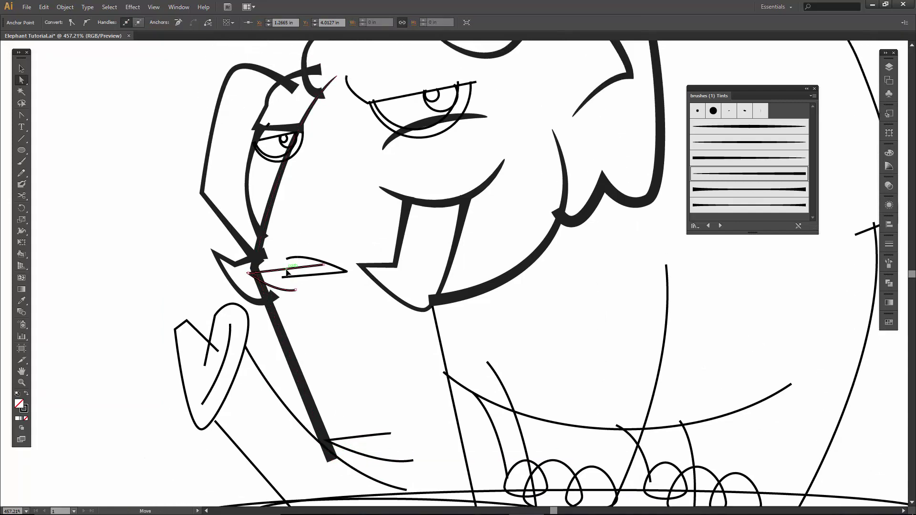
pyautogui.keyDown('shift'); pyautogui.click(329, 274); pyautogui.keyUp('shift')
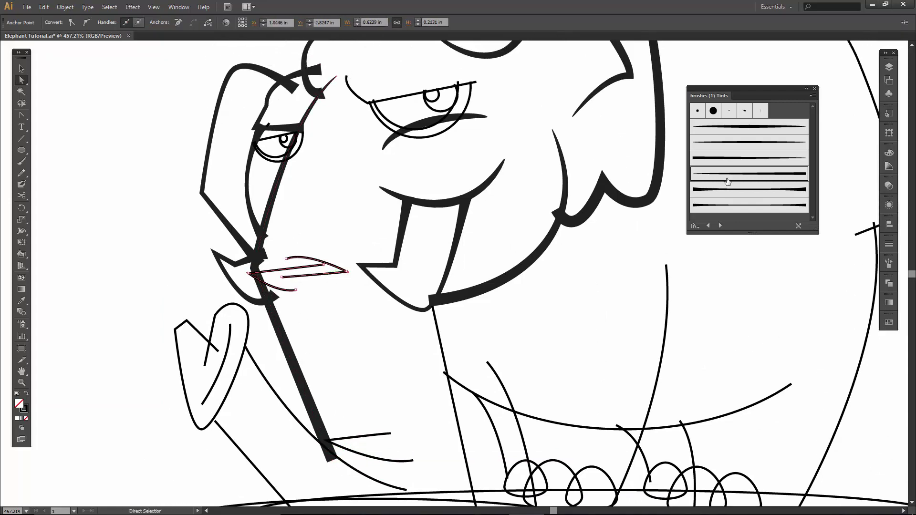
pyautogui.click(722, 143)
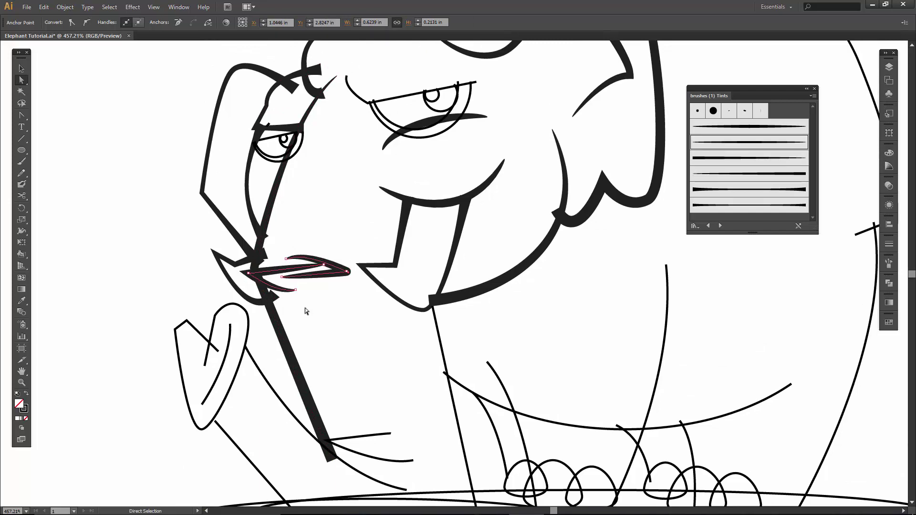
pyautogui.click(325, 269)
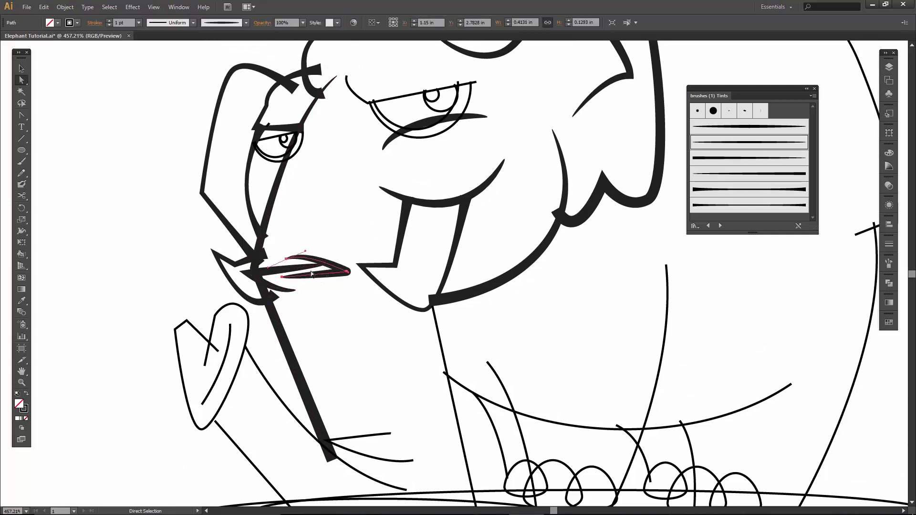
pyautogui.moveTo(322, 267); pyautogui.dragTo(305, 269)
# Convert the tip of the right upper trunk wrinkle to a corner point and move it slightly inward
pyautogui.click(336, 275)
pyautogui.hotkey('shift', 'c')
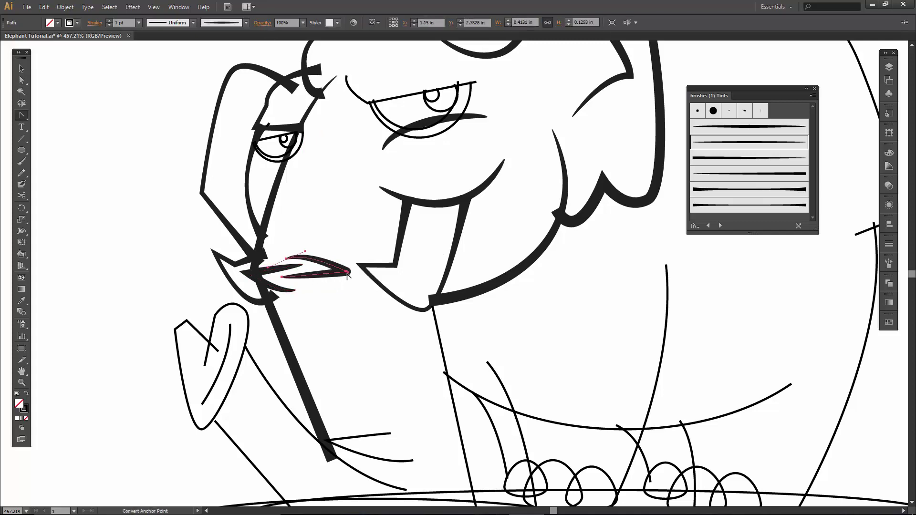
pyautogui.click(347, 272)
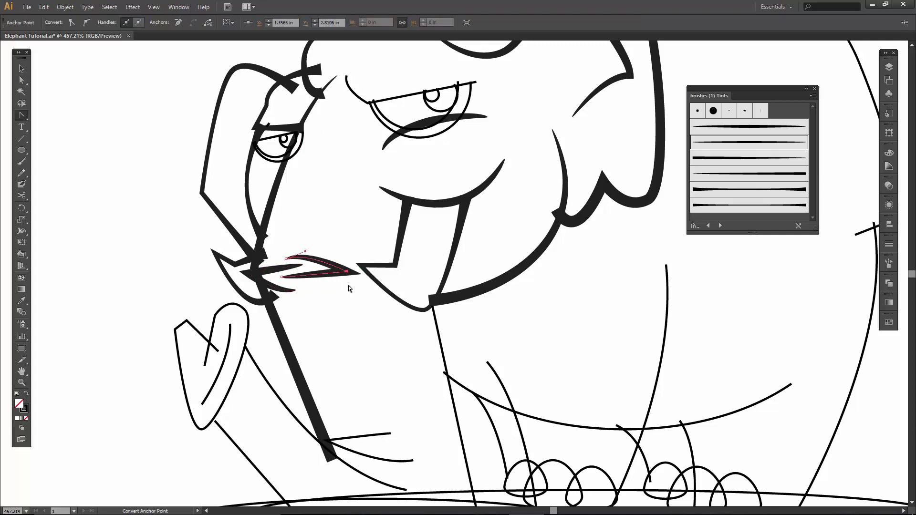
pyautogui.press('a')
pyautogui.moveTo(347, 272); pyautogui.dragTo(339, 273)
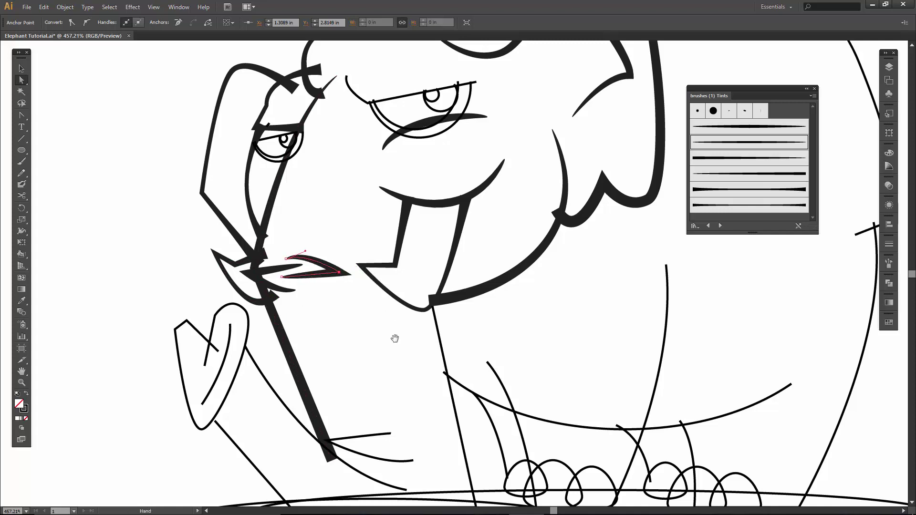
# Apply the thin brush with thick ends to the trunk's outline running from the tusk along the ground to the trunk tip
pyautogui.moveTo(395, 339); pyautogui.dragTo(350, 258)
pyautogui.press('v')
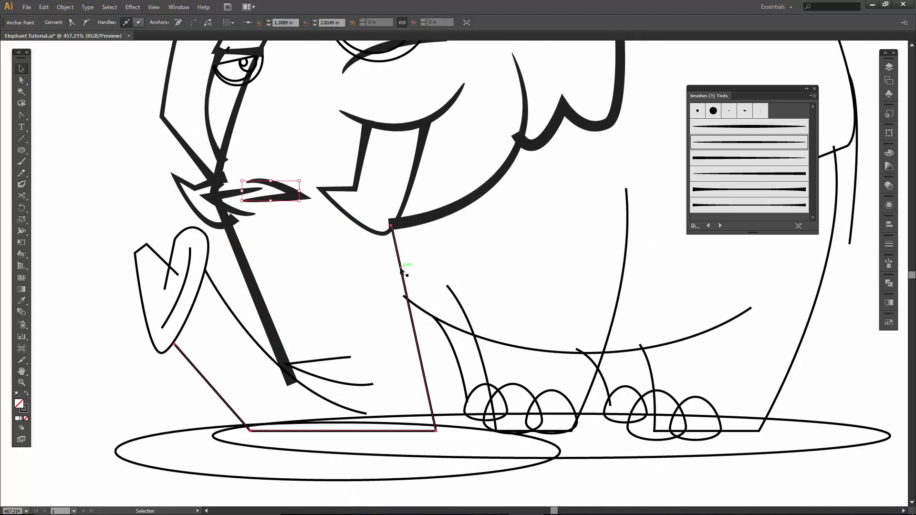
pyautogui.click(401, 272)
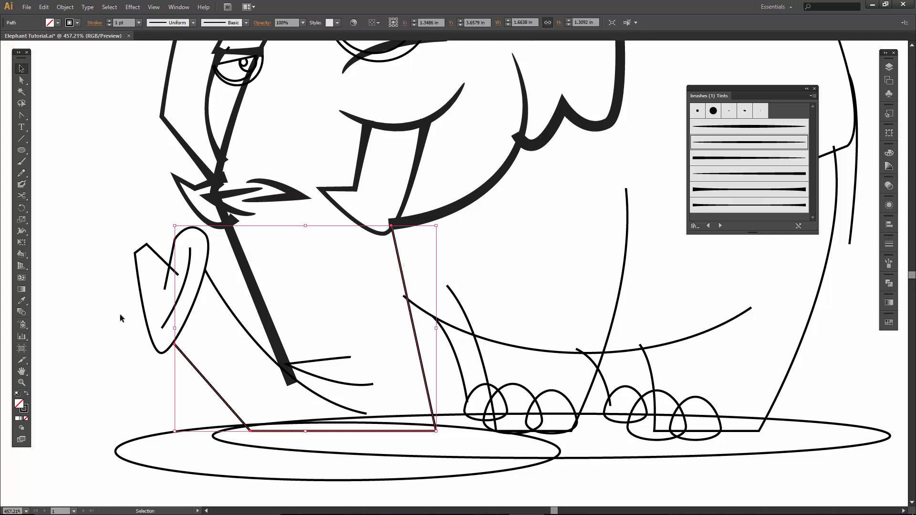
pyautogui.click(701, 210)
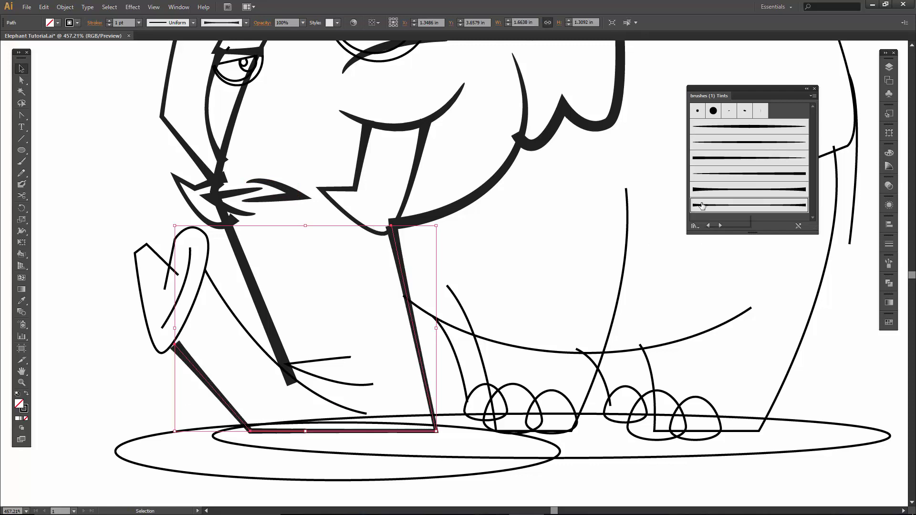
# Apply the thin double-tapered brush to the two short trunk-bend creases and the single-tapered brush to the trunk's long curve, shifting that curve slightly toward the tip
pyautogui.click(323, 360)
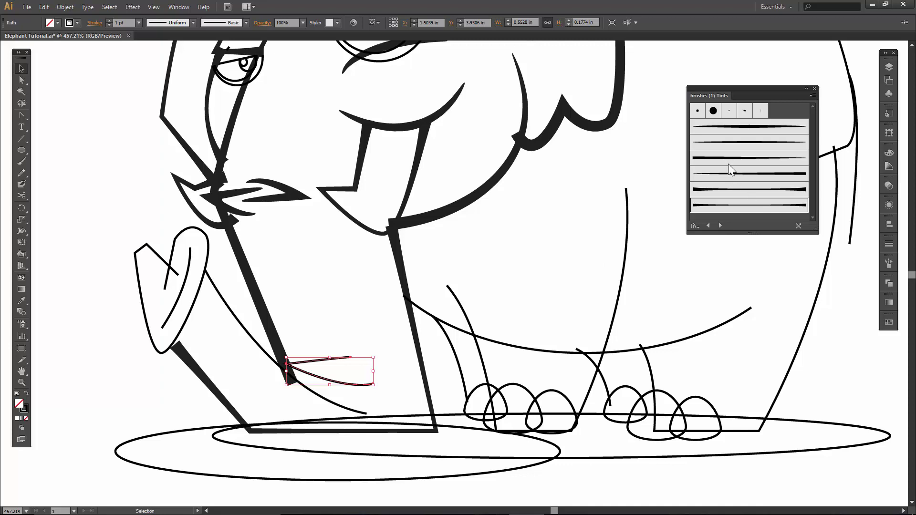
pyautogui.click(729, 146)
pyautogui.click(207, 273)
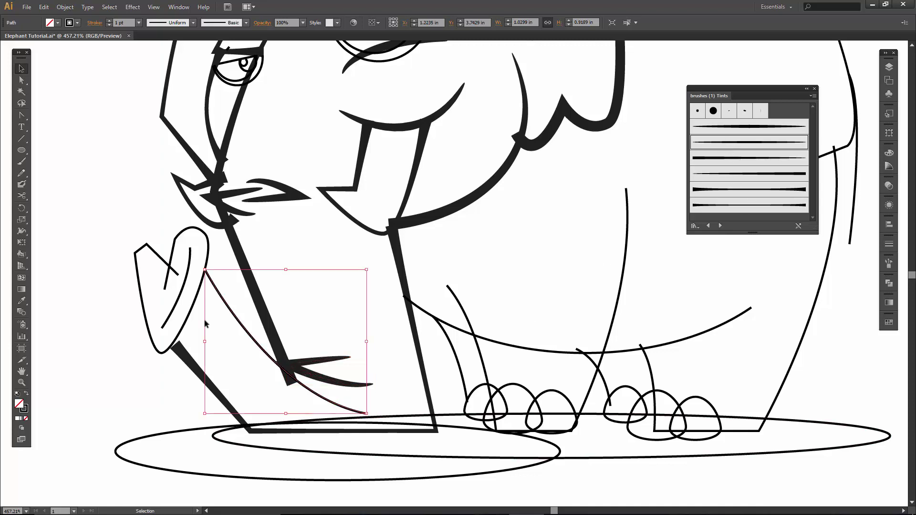
pyautogui.click(713, 179)
pyautogui.press('a')
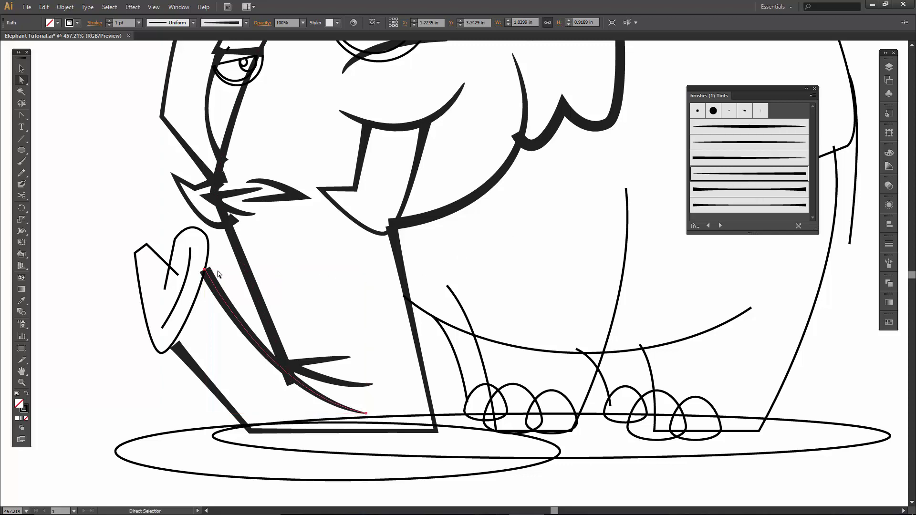
pyautogui.moveTo(205, 271)
pyautogui.mouseDown()
pyautogui.moveTo(219, 268)
pyautogui.moveTo(211, 274)
pyautogui.mouseUp()
# Apply the thin brush that tapers at both ends to the curved line inside the trunk tip
pyautogui.click(188, 272)
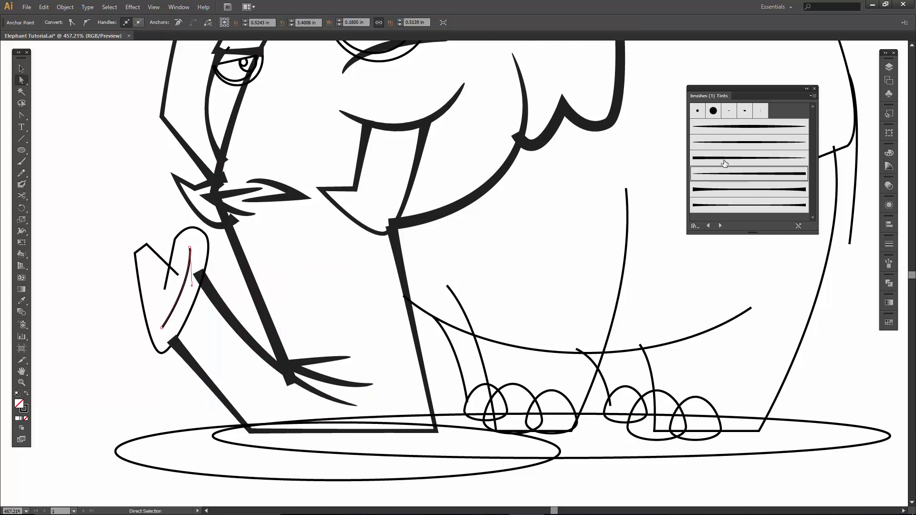
pyautogui.click(726, 148)
pyautogui.press('v')
pyautogui.click(242, 258)
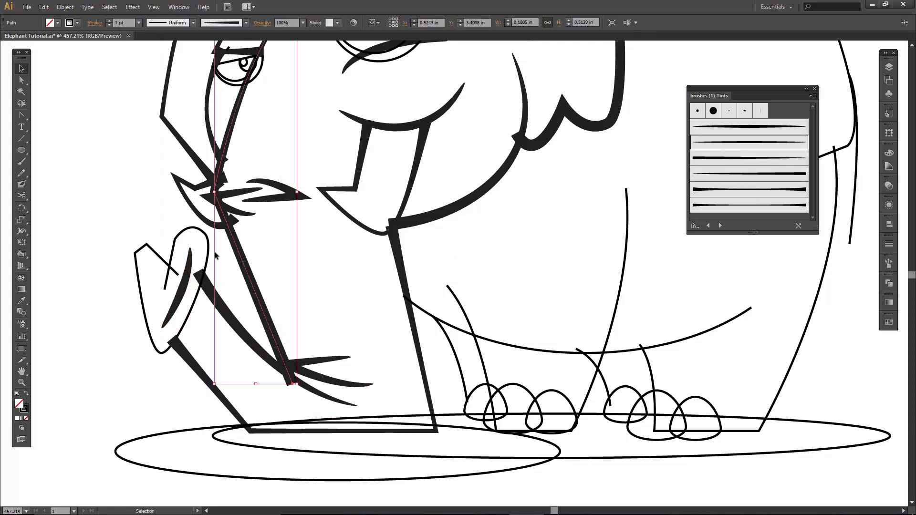
# Shorten the diagonal inner edge of the trunk tip's outline by pulling its end point slightly back
pyautogui.click(208, 254)
pyautogui.press('a')
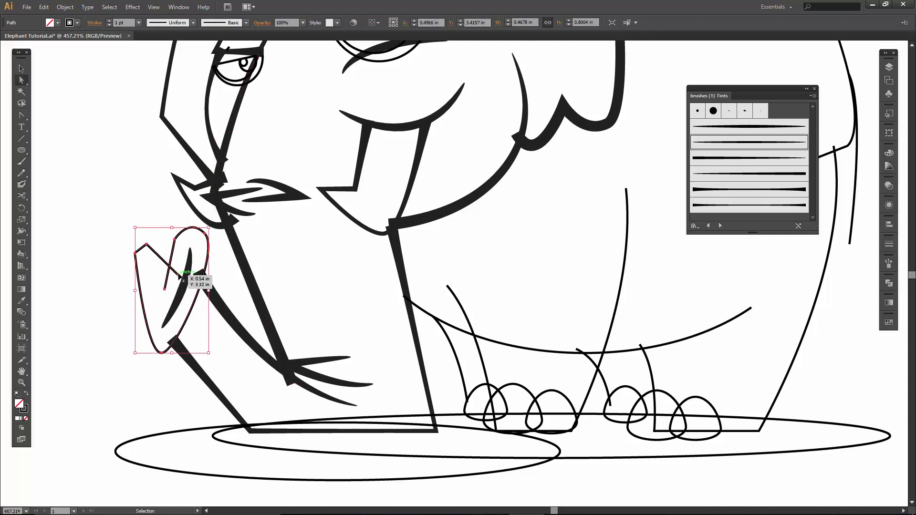
pyautogui.click(179, 276)
pyautogui.moveTo(179, 277); pyautogui.dragTo(171, 270)
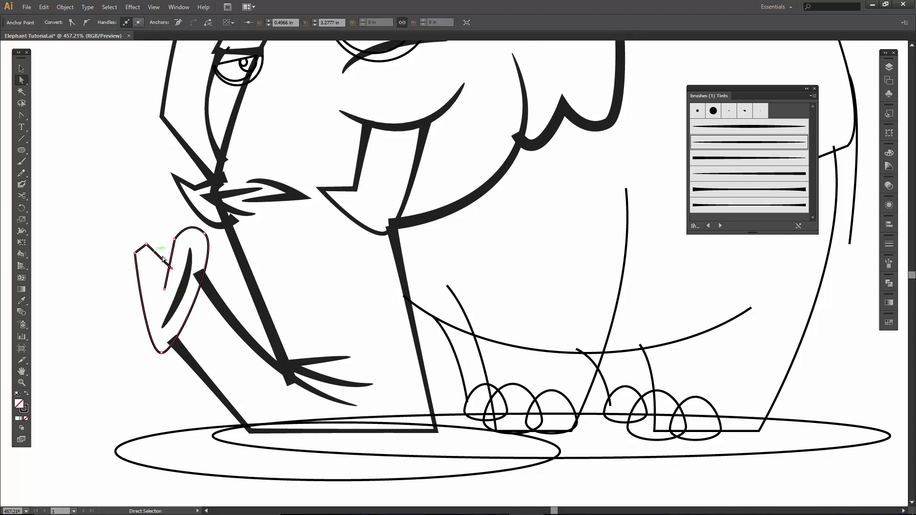
# Apply the brush with one tapered end to the trunk tip's outline and move its rounded lobe's outer anchor slightly outward
pyautogui.click(719, 170)
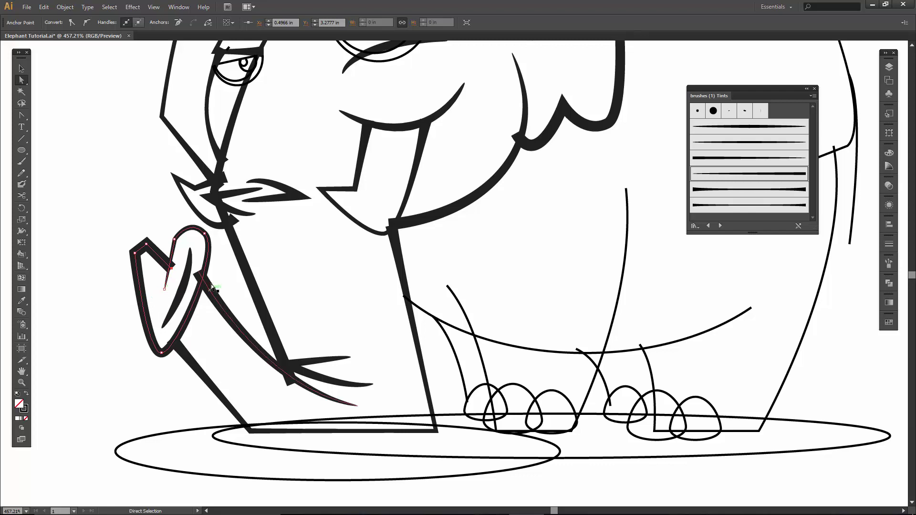
pyautogui.click(206, 234)
pyautogui.moveTo(206, 234); pyautogui.dragTo(209, 241)
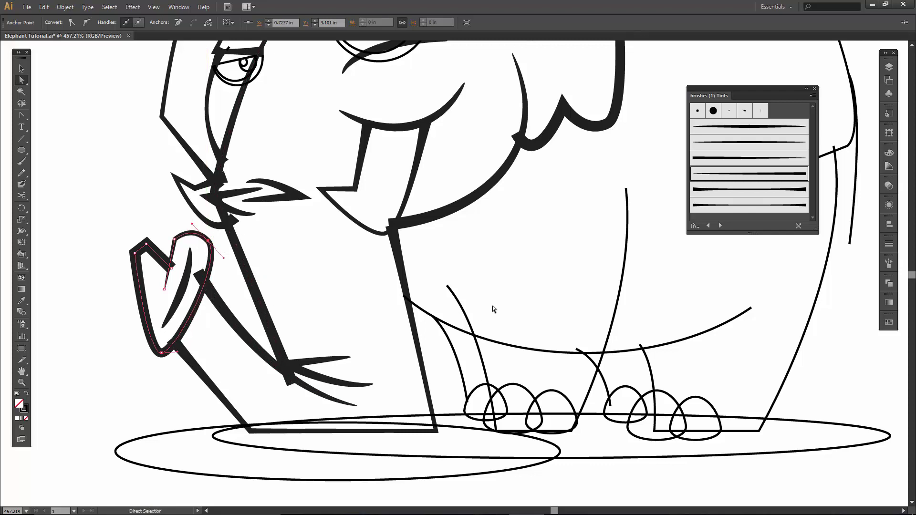
# Apply the brush with one tapered end to the belly line and the thick double-tapered brush to the leg outline crossing it
pyautogui.hscroll(3, 492, 305)
pyautogui.click(391, 353)
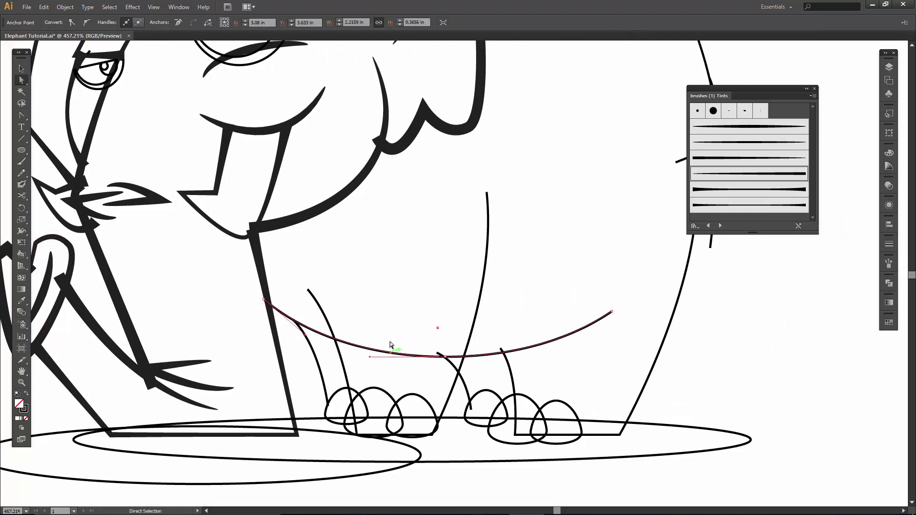
pyautogui.press('v')
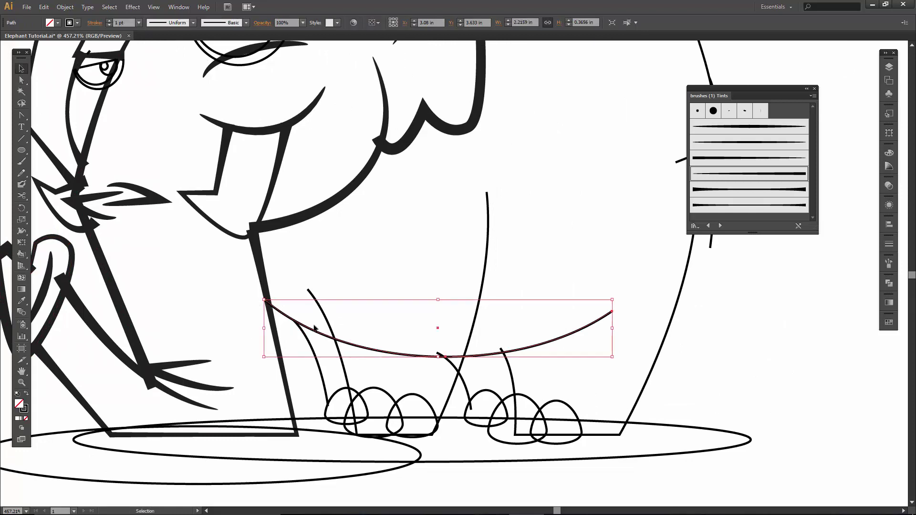
pyautogui.click(709, 170)
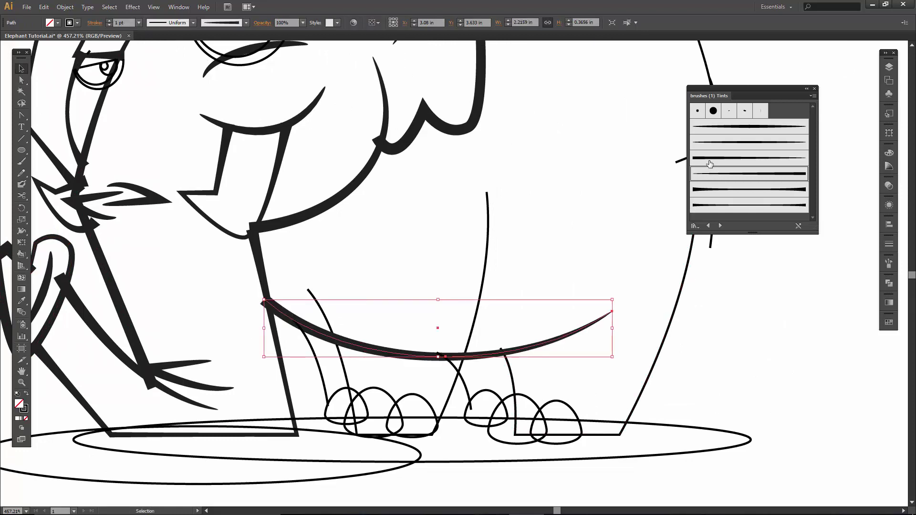
pyautogui.click(487, 265)
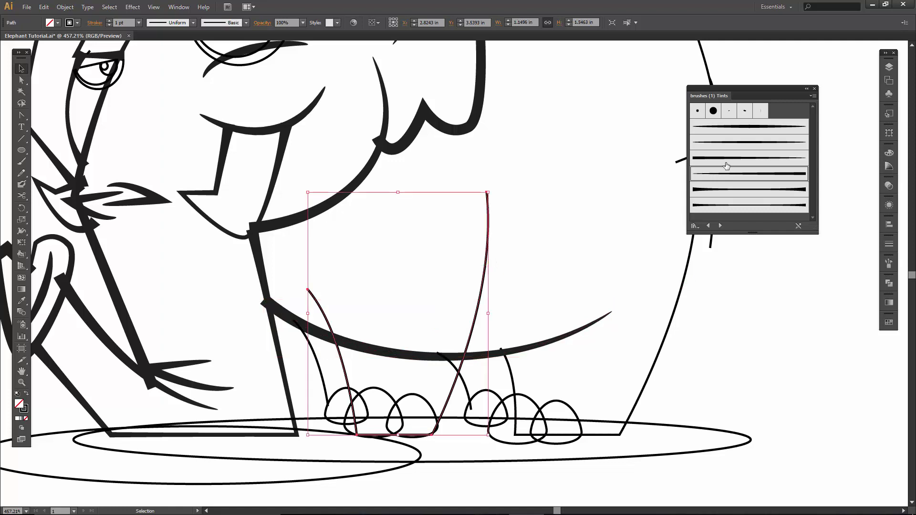
pyautogui.click(738, 133)
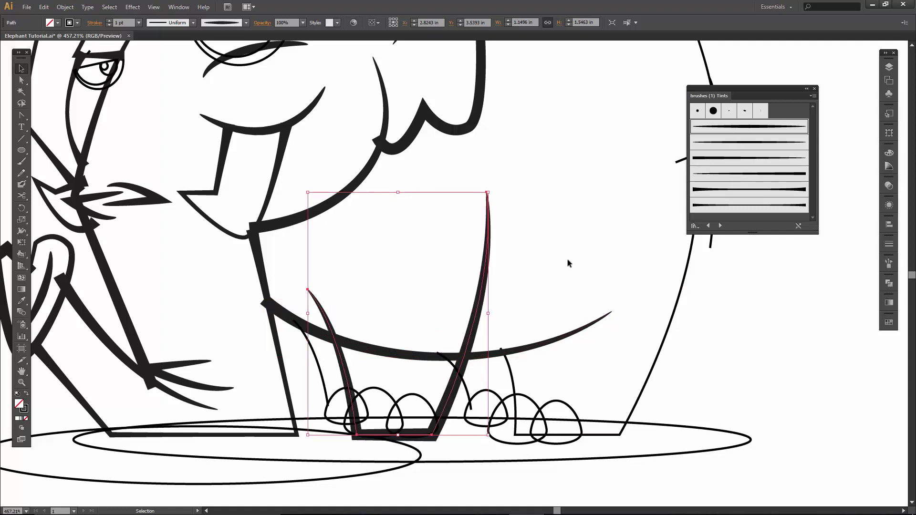
# Apply the heavier brush with thick ends to the hind leg's outline
pyautogui.click(640, 350)
pyautogui.click(659, 355)
pyautogui.moveTo(589, 309); pyautogui.dragTo(465, 340)
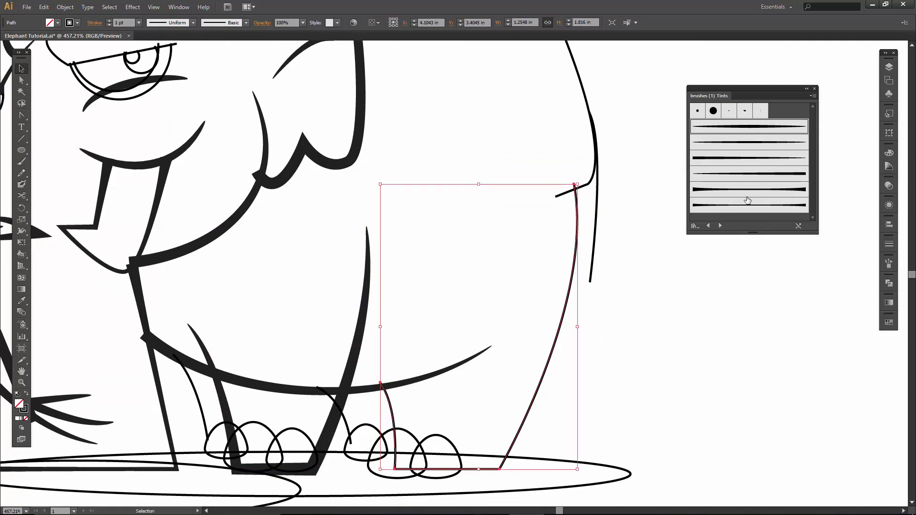
pyautogui.click(726, 211)
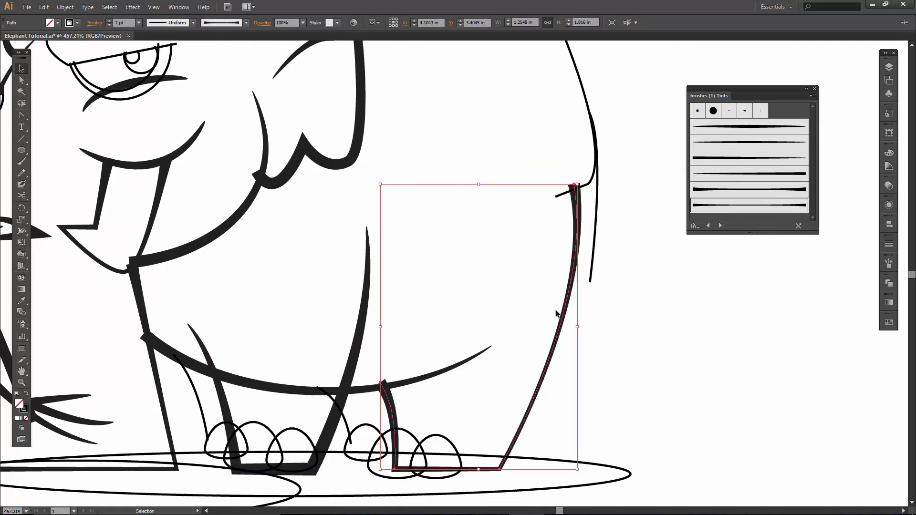
pyautogui.click(713, 192)
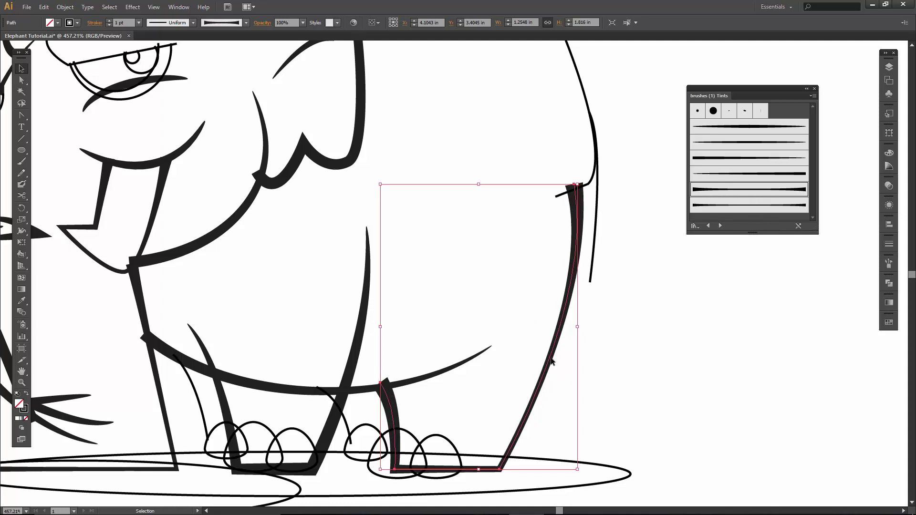
pyautogui.click(465, 408)
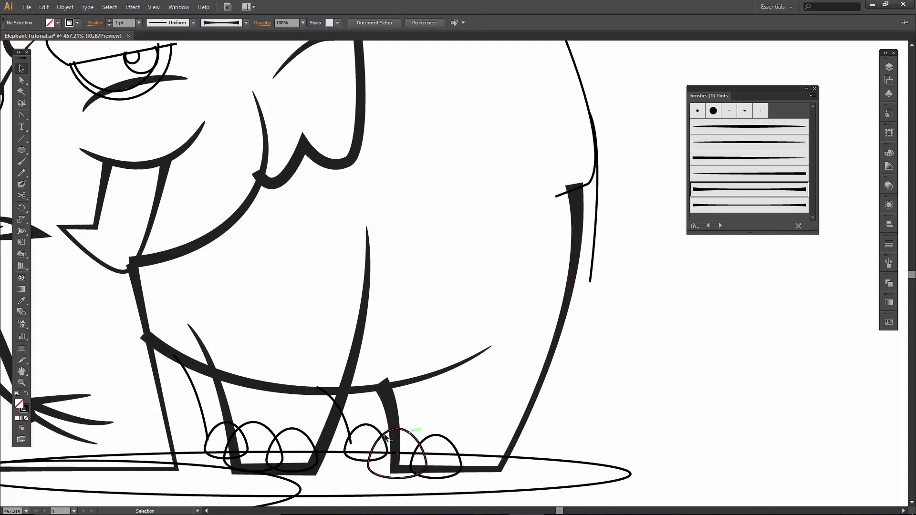
# Apply the thin brush that tapers at both ends to the hanging tail line behind the hind leg
pyautogui.scroll(5, 453, 388)
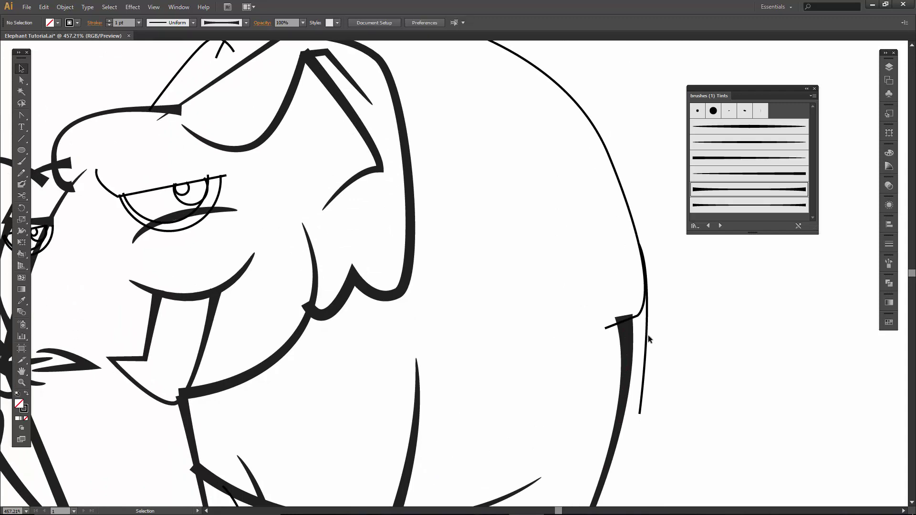
pyautogui.click(647, 335)
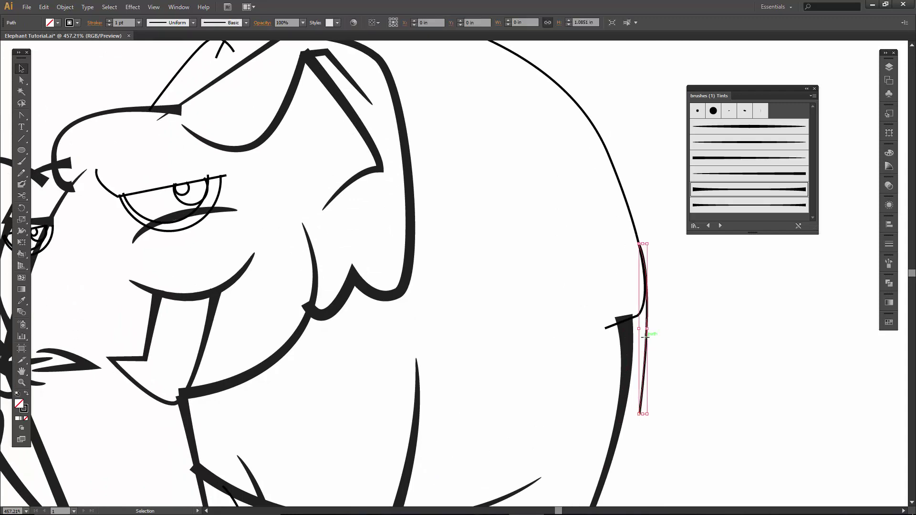
pyautogui.click(732, 143)
pyautogui.click(594, 198)
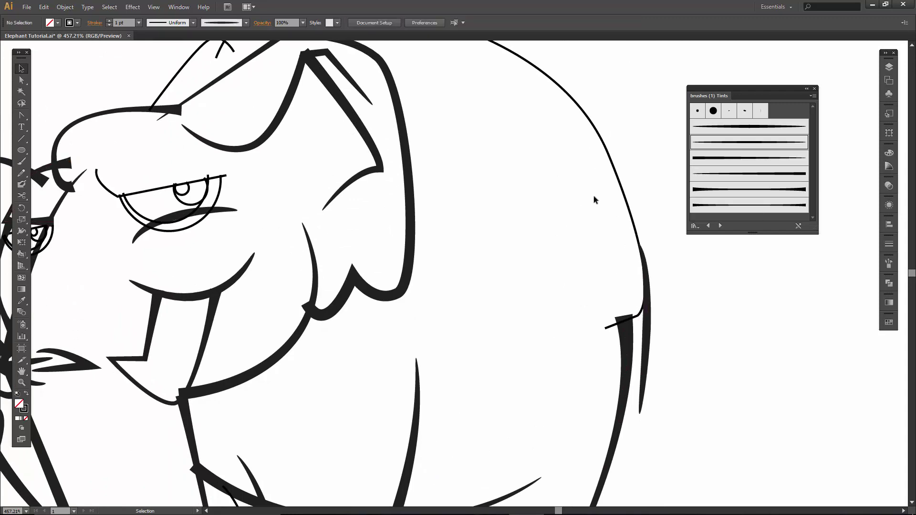
# Apply the thick brush that tapers at both ends to the long outline of the elephant's back
pyautogui.click(629, 206)
pyautogui.scroll(3, 569, 233)
pyautogui.hscroll(-2, 532, 228)
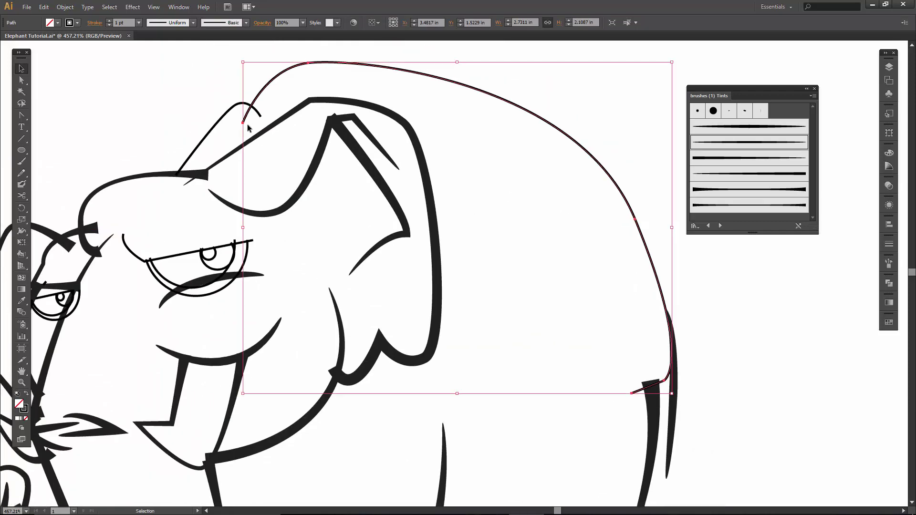
pyautogui.click(747, 127)
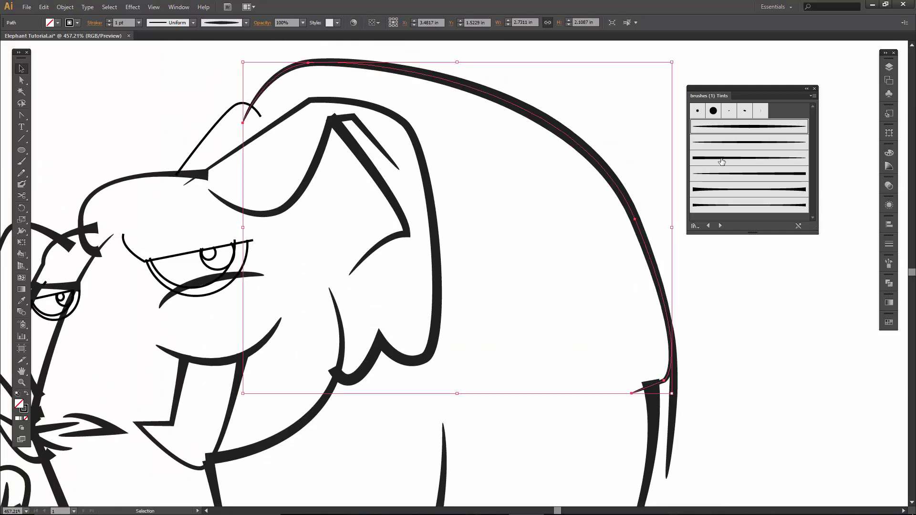
# Apply the thin brush with thick ends to the short arched line above the head, behind the ear
pyautogui.hscroll(-3, 319, 167)
pyautogui.scroll(1, 319, 167)
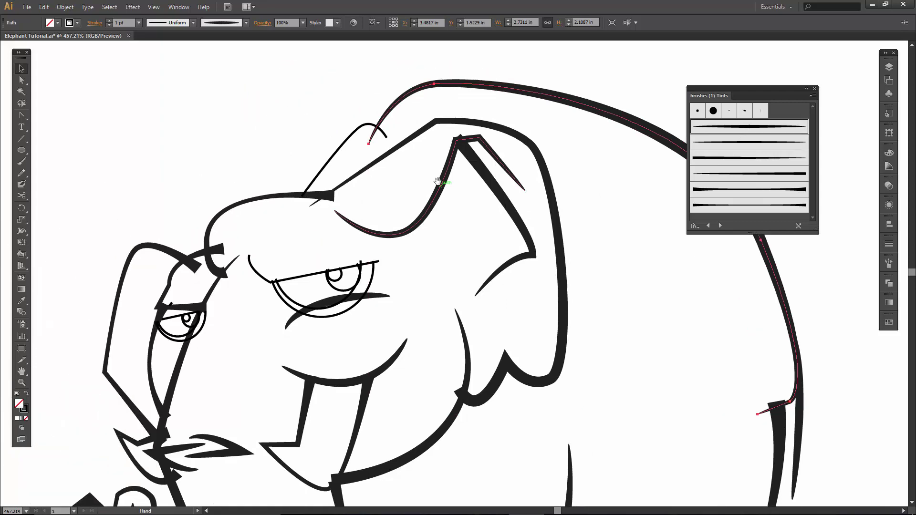
pyautogui.click(387, 137)
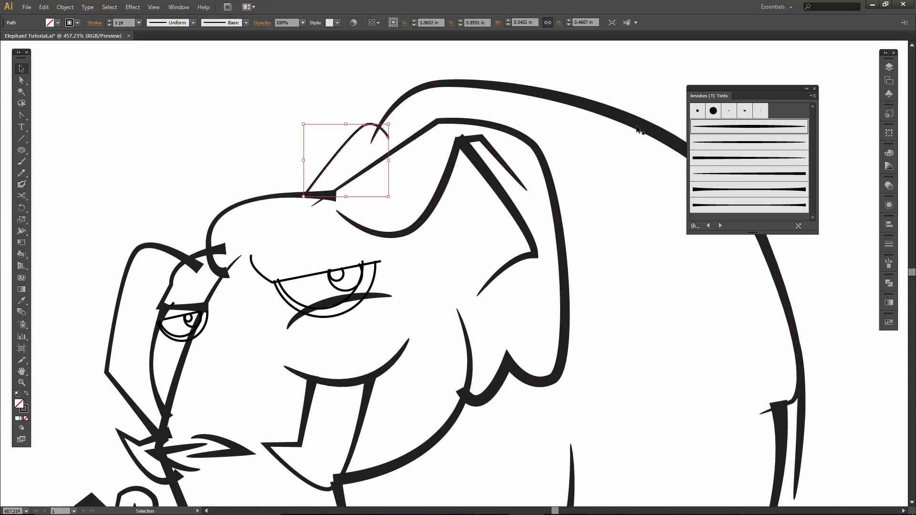
pyautogui.click(735, 205)
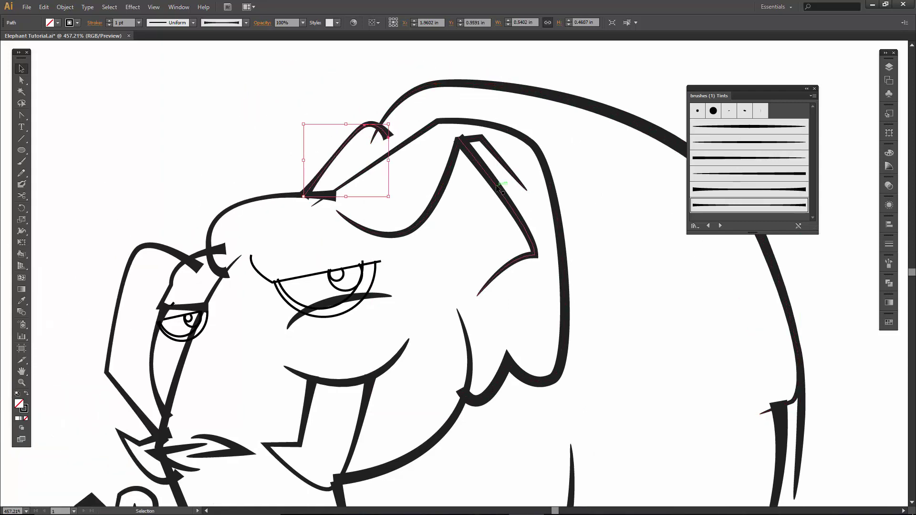
# Apply the thin brush that tapers at both ends to the near eye's upper lid line
pyautogui.scroll(-2, 308, 237)
pyautogui.hscroll(-1, 308, 237)
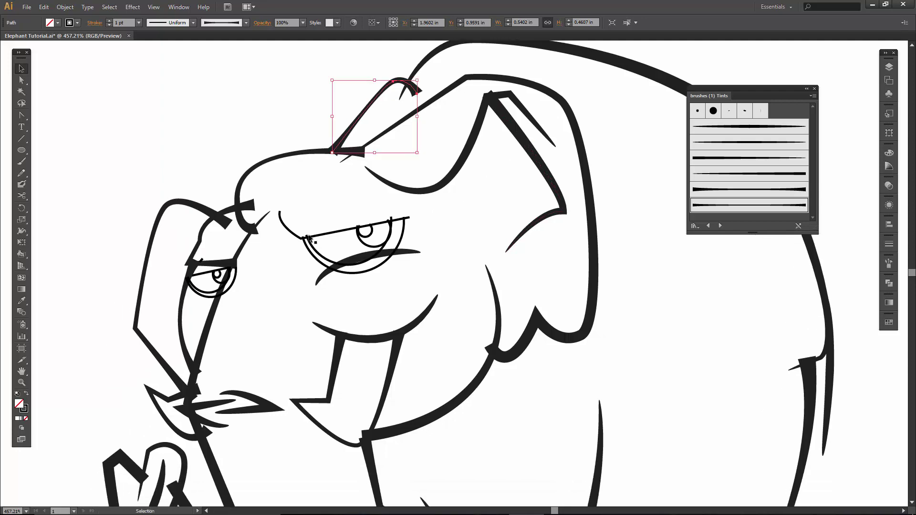
pyautogui.click(295, 234)
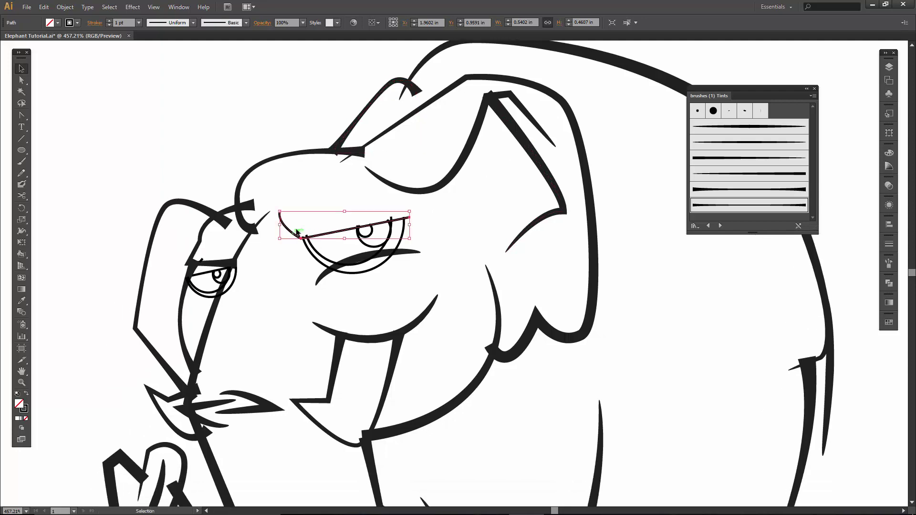
pyautogui.click(758, 143)
pyautogui.click(453, 244)
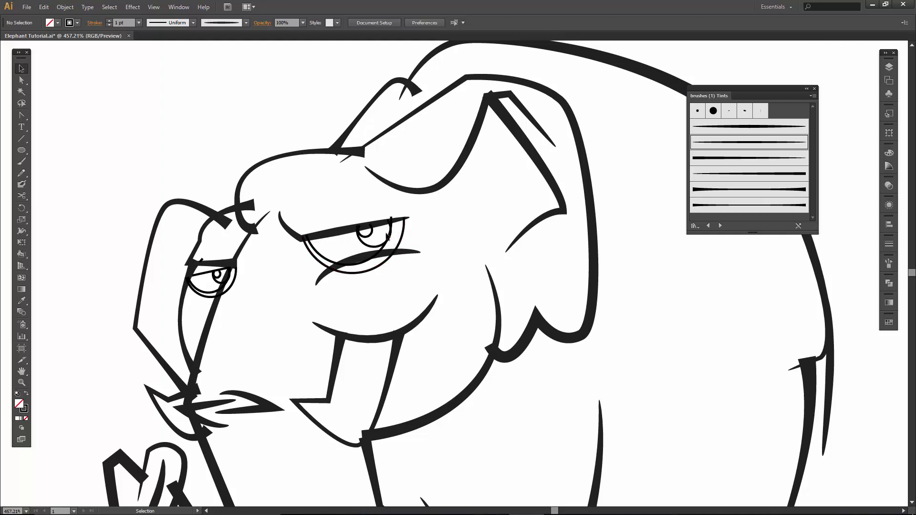
# Move the outer corner of the far eye's brow outline slightly outward and shift the bend above it down toward the lid
pyautogui.moveTo(293, 340); pyautogui.dragTo(270, 251)
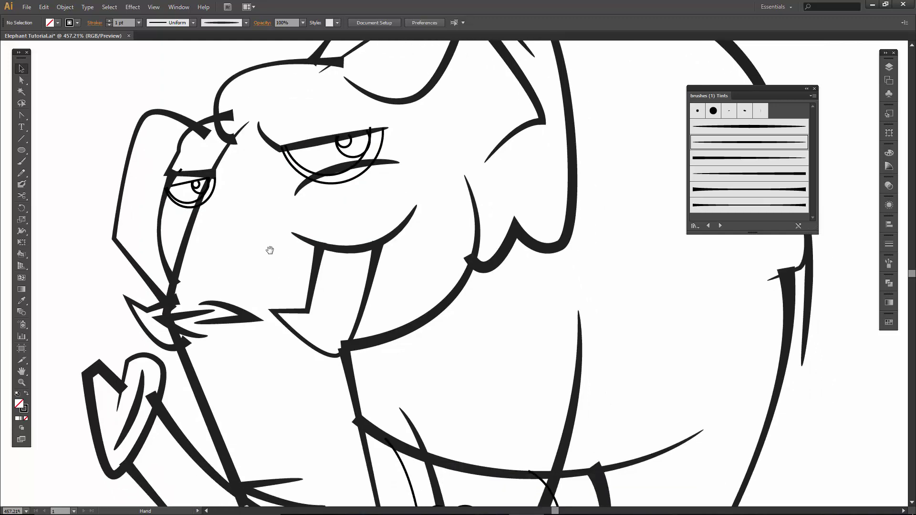
pyautogui.click(196, 173)
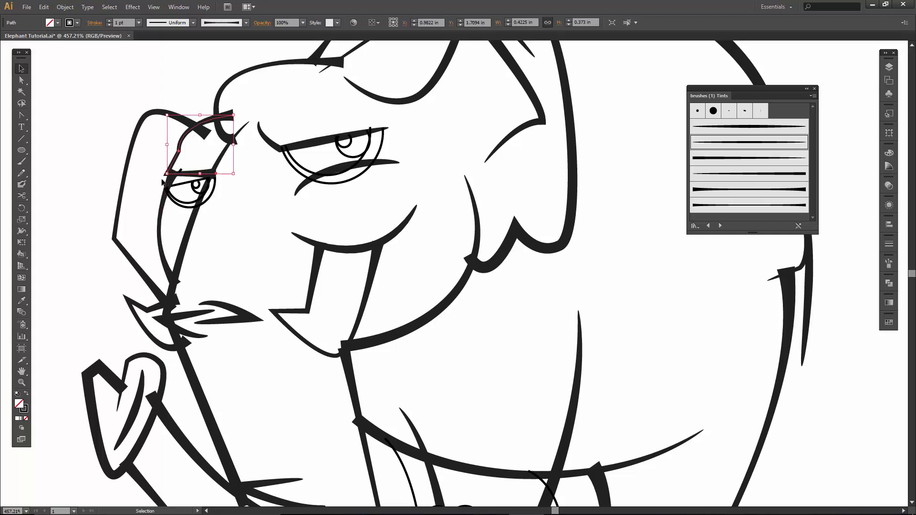
pyautogui.press('a')
pyautogui.click(166, 174)
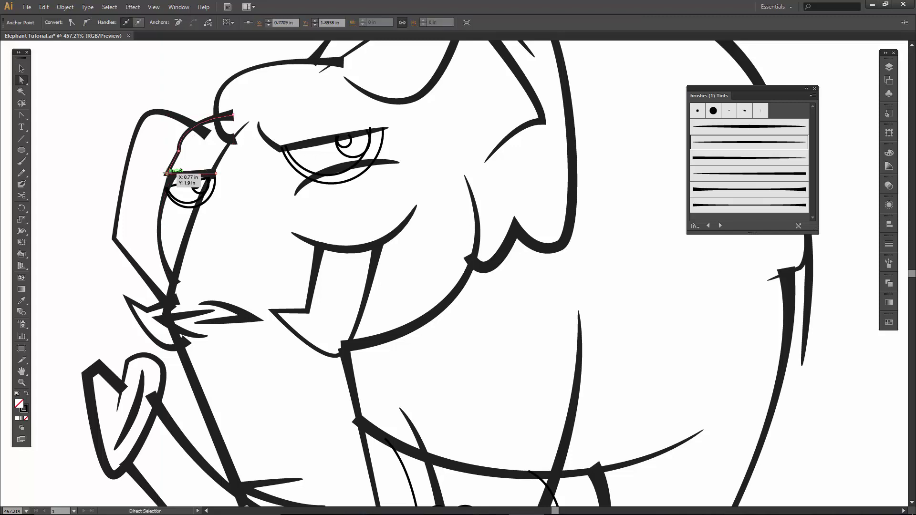
pyautogui.moveTo(167, 174)
pyautogui.mouseDown()
pyautogui.moveTo(178, 154)
pyautogui.moveTo(176, 164)
pyautogui.mouseUp()
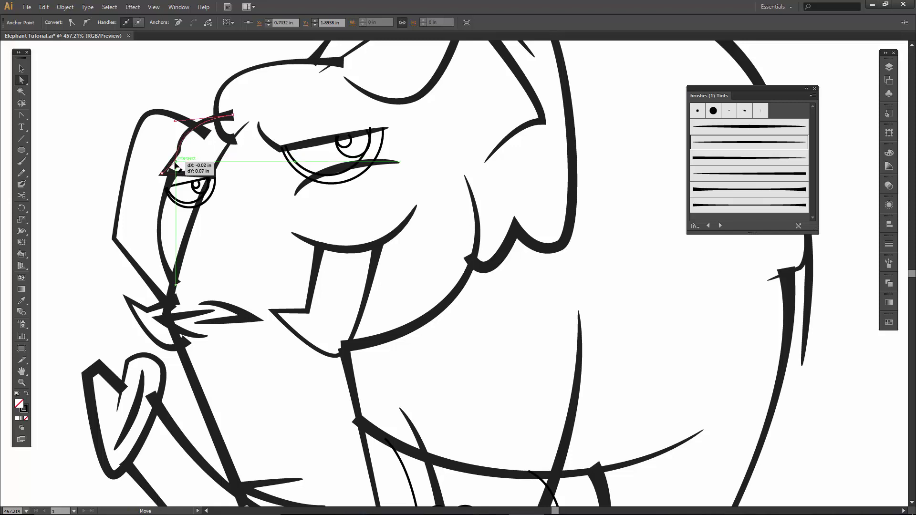
pyautogui.click(170, 172)
# Pull the upper end of the far eye's brow outline back to the forehead line and adjust its handles for a rounder curve
pyautogui.moveTo(174, 123); pyautogui.dragTo(163, 130)
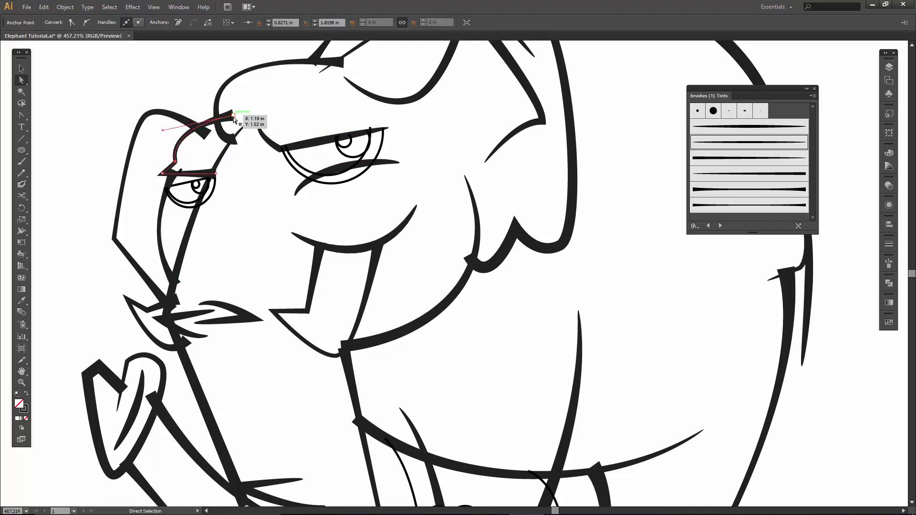
pyautogui.moveTo(231, 118); pyautogui.dragTo(218, 124)
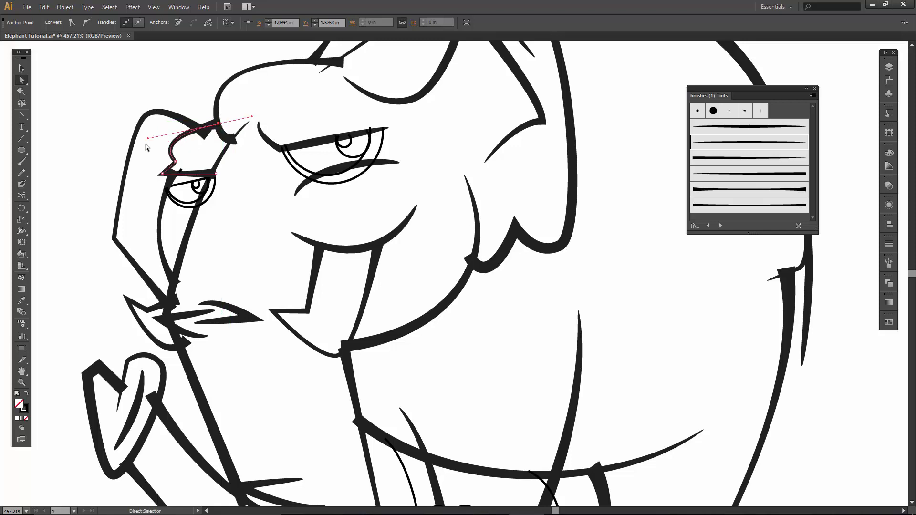
pyautogui.moveTo(148, 138); pyautogui.dragTo(162, 134)
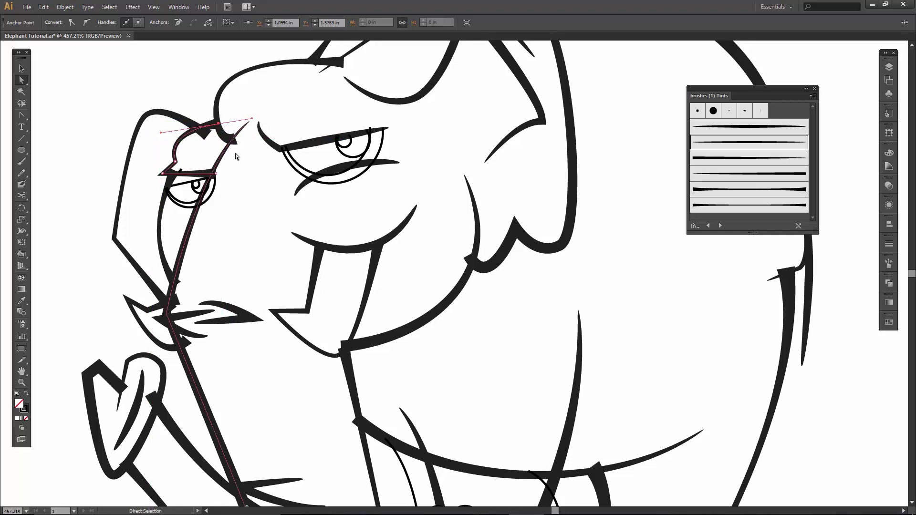
pyautogui.click(261, 158)
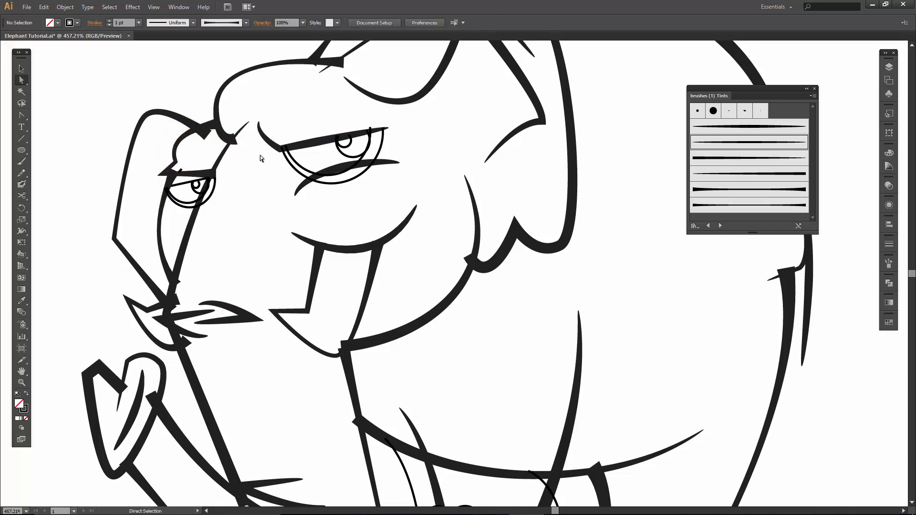
pyautogui.click(248, 124)
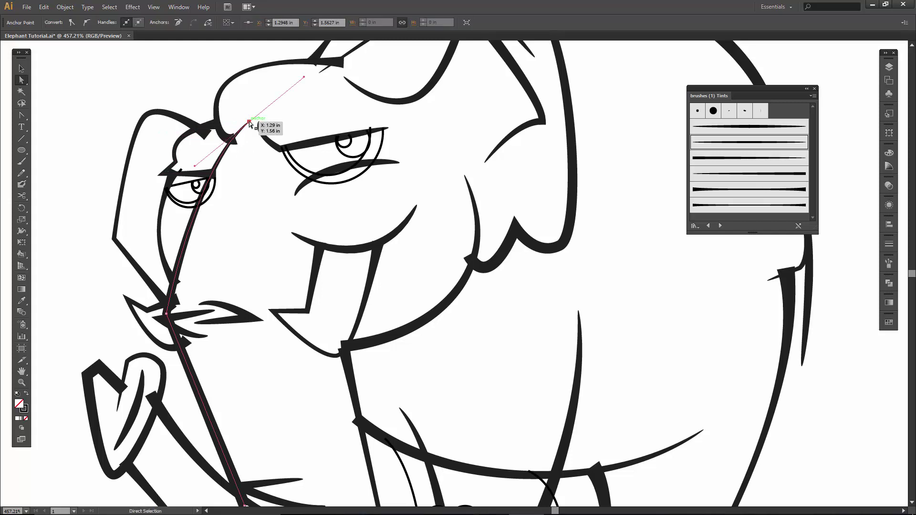
pyautogui.click(248, 173)
pyautogui.moveTo(221, 233); pyautogui.dragTo(195, 287)
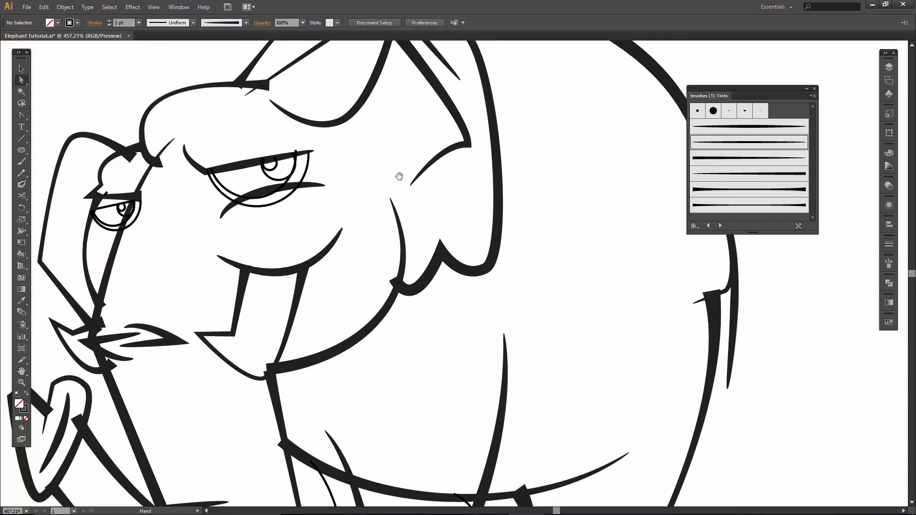
# Nudge the top corner anchor of the near ear's outer outline slightly upward
pyautogui.moveTo(400, 177); pyautogui.dragTo(447, 245)
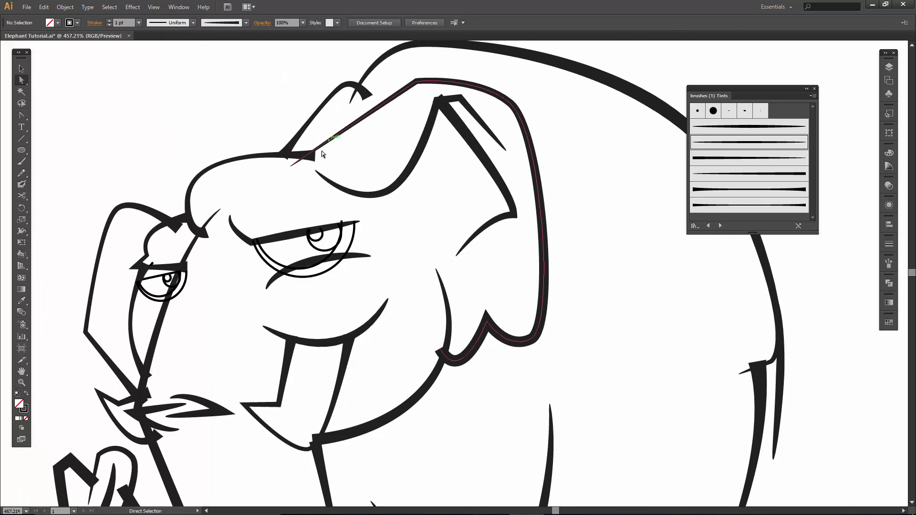
pyautogui.click(319, 147)
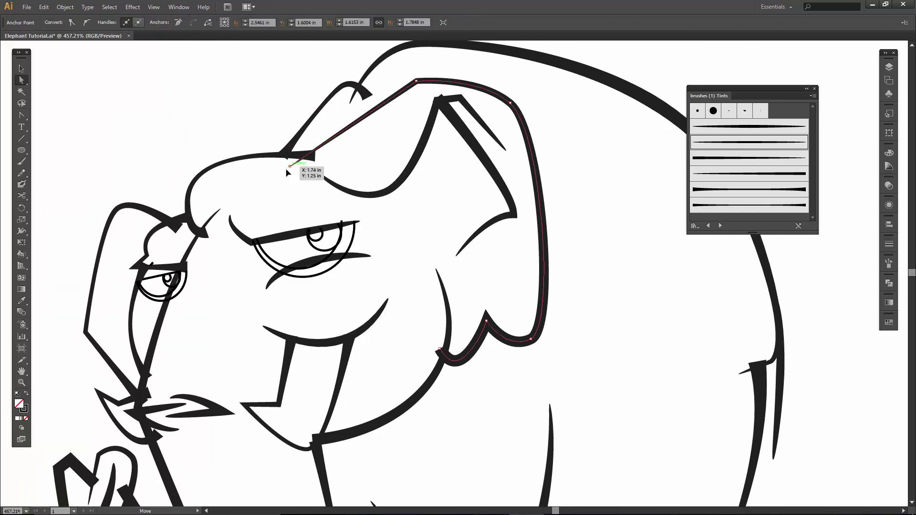
pyautogui.moveTo(416, 81); pyautogui.dragTo(415, 76)
# Move the end anchor of the small lid line in the far eye outward to the eye's outer edge
pyautogui.moveTo(305, 513); pyautogui.dragTo(348, 347)
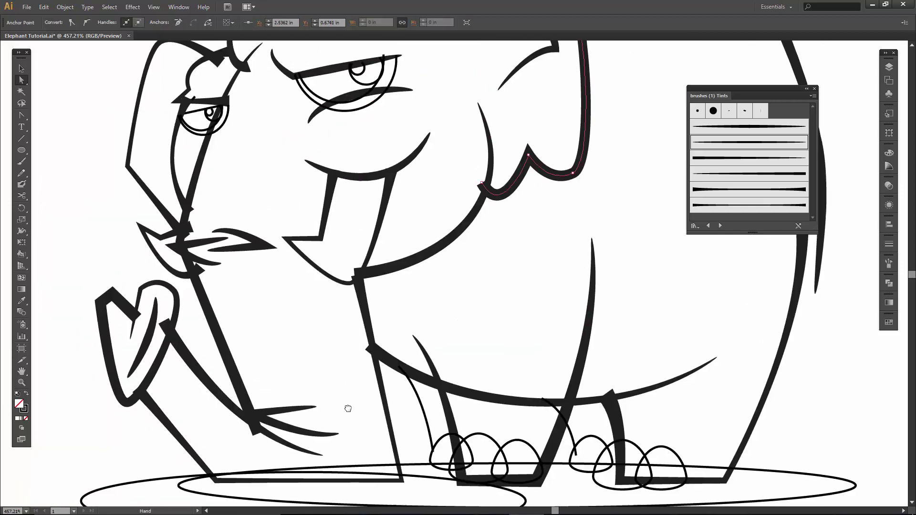
pyautogui.moveTo(348, 408); pyautogui.dragTo(315, 415)
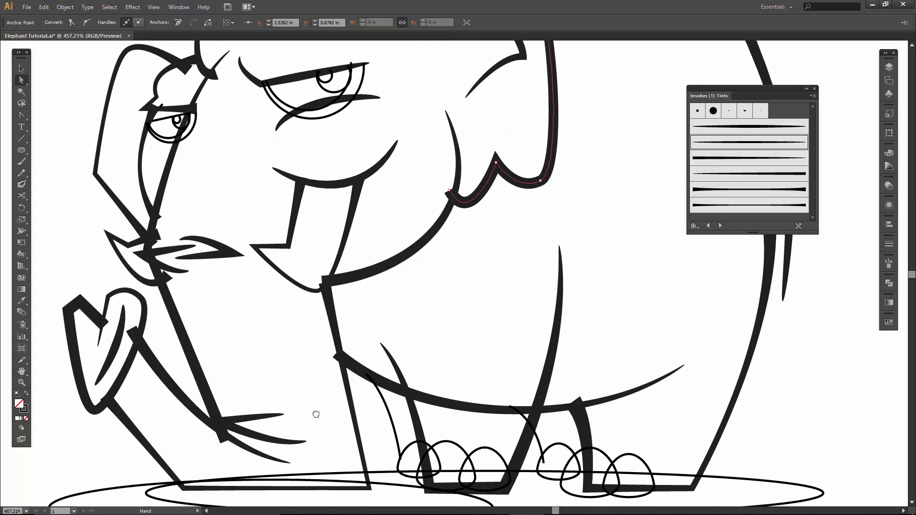
pyautogui.click(162, 110)
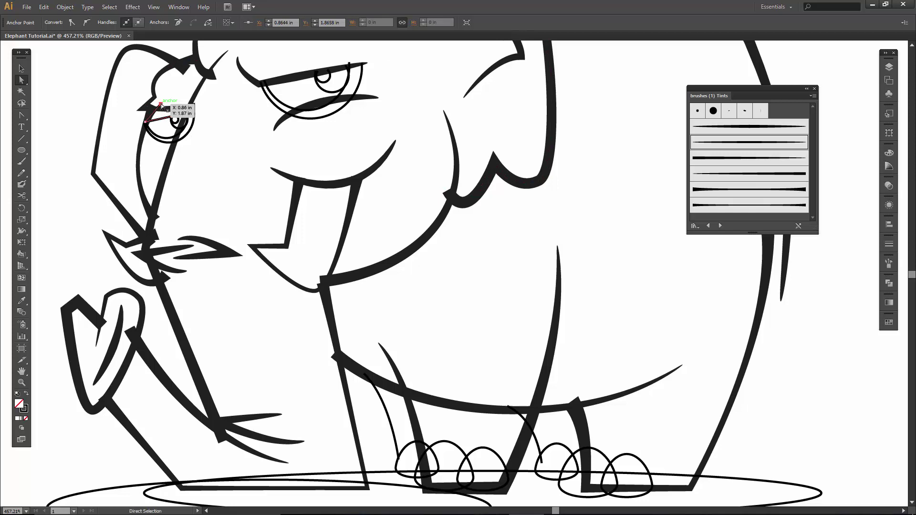
pyautogui.moveTo(162, 107); pyautogui.dragTo(151, 127)
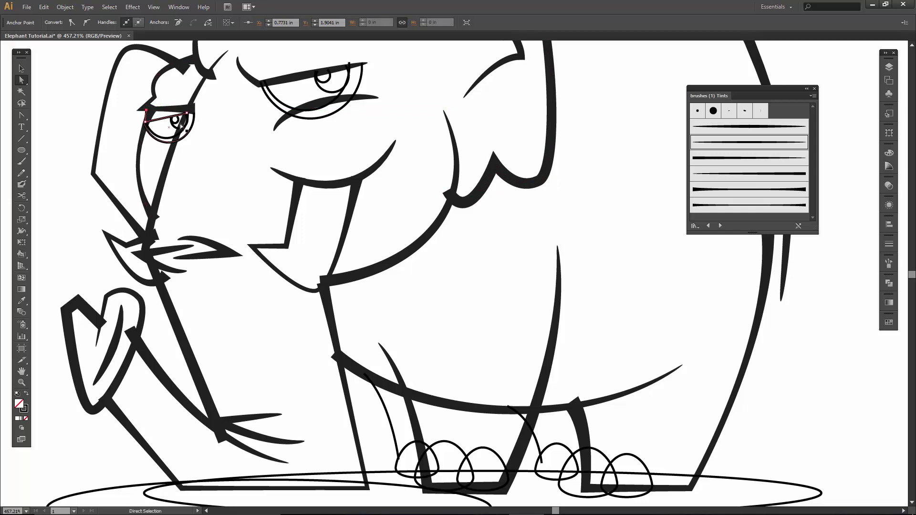
pyautogui.press('v')
pyautogui.click(239, 145)
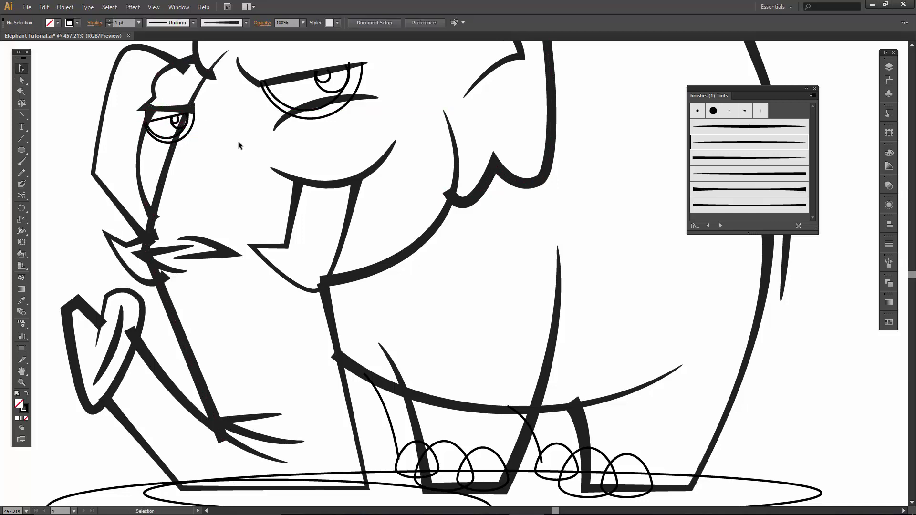
# Apply the thin brush with thick ends to the far eye's lid line
pyautogui.click(163, 122)
pyautogui.click(720, 205)
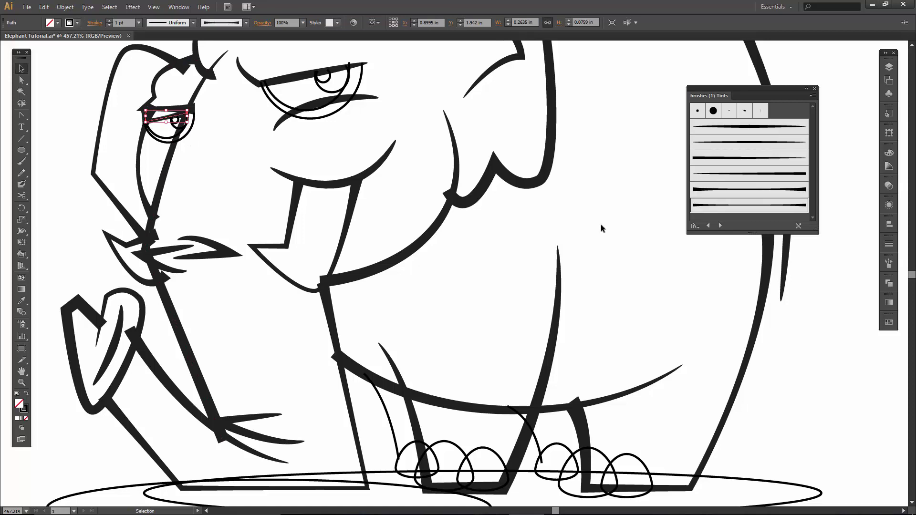
pyautogui.click(414, 180)
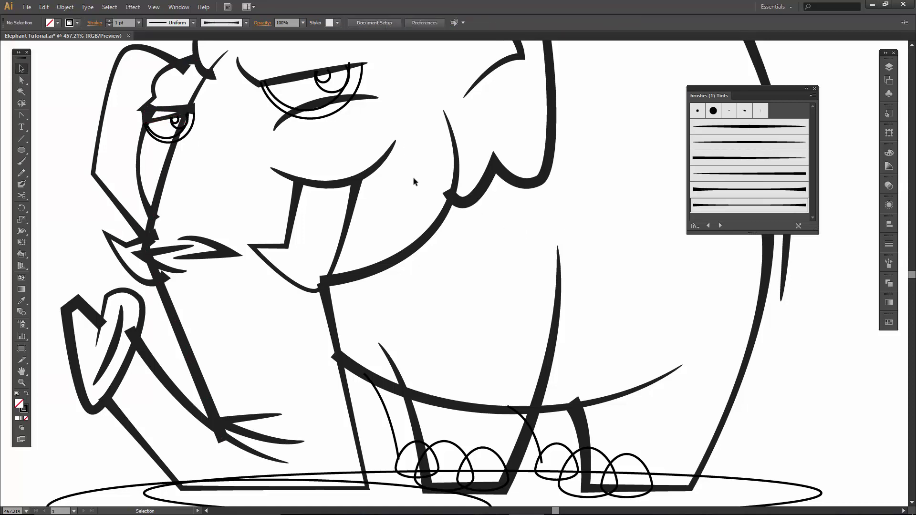
# Apply the thin brush that tapers at both ends to the middle and rightmost toenail shapes on both feet
pyautogui.moveTo(459, 263); pyautogui.dragTo(385, 183)
pyautogui.press('z')
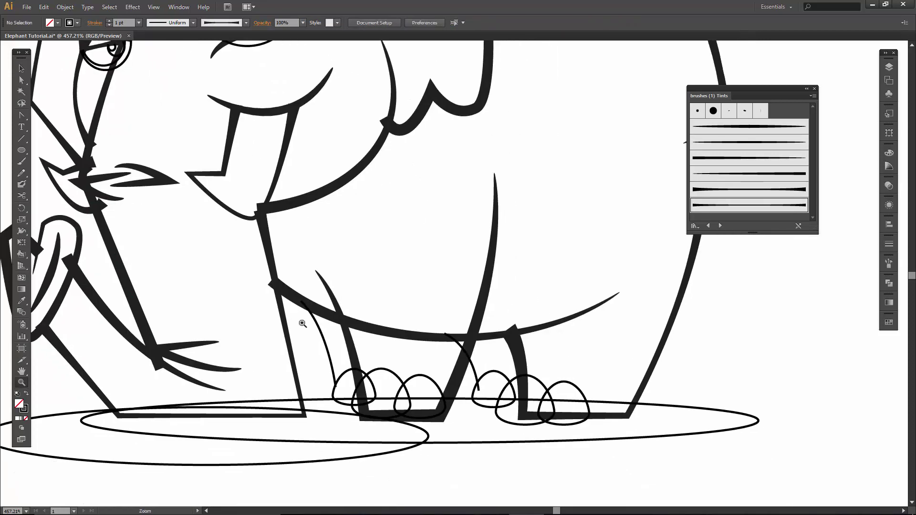
pyautogui.moveTo(303, 324); pyautogui.dragTo(742, 461)
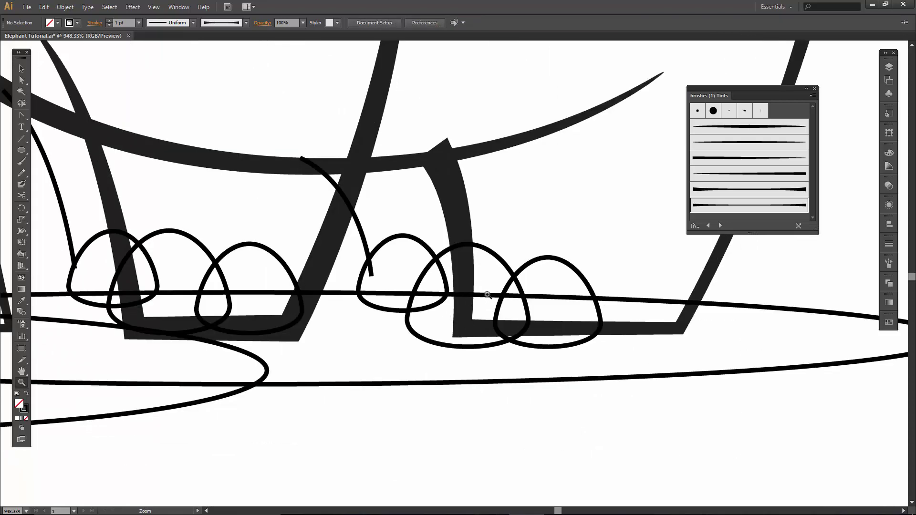
pyautogui.press('v')
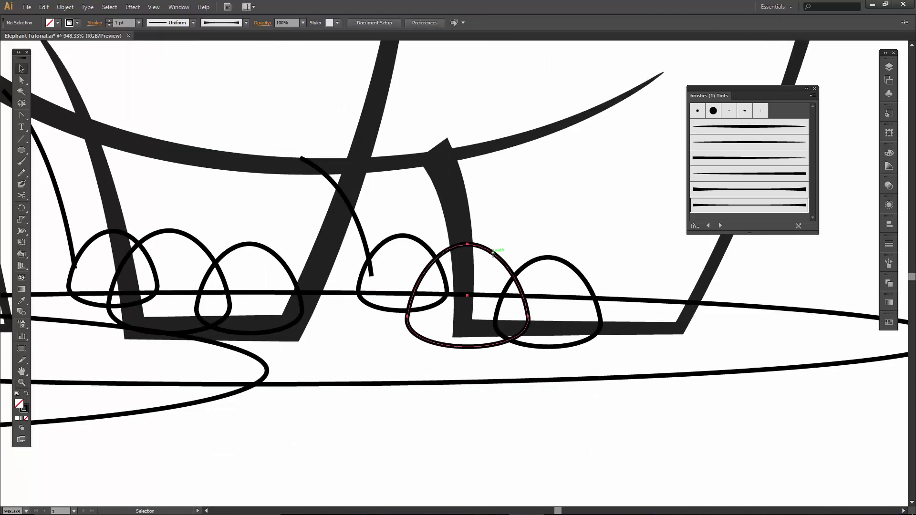
pyautogui.click(493, 257)
pyautogui.keyDown('shift'); pyautogui.click(560, 260); pyautogui.keyUp('shift')
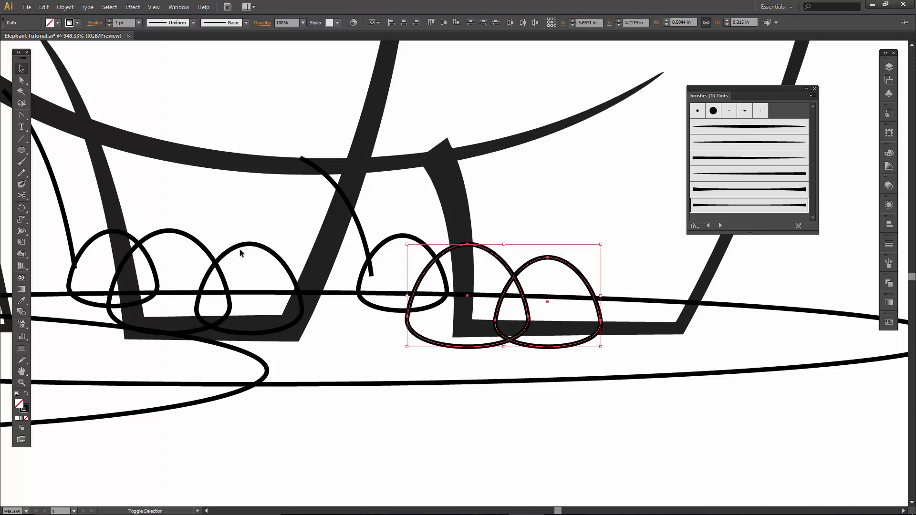
pyautogui.keyDown('shift'); pyautogui.click(221, 250); pyautogui.keyUp('shift')
pyautogui.keyDown('shift'); pyautogui.click(120, 283); pyautogui.keyUp('shift')
pyautogui.keyDown('shift'); pyautogui.click(68, 272); pyautogui.keyUp('shift')
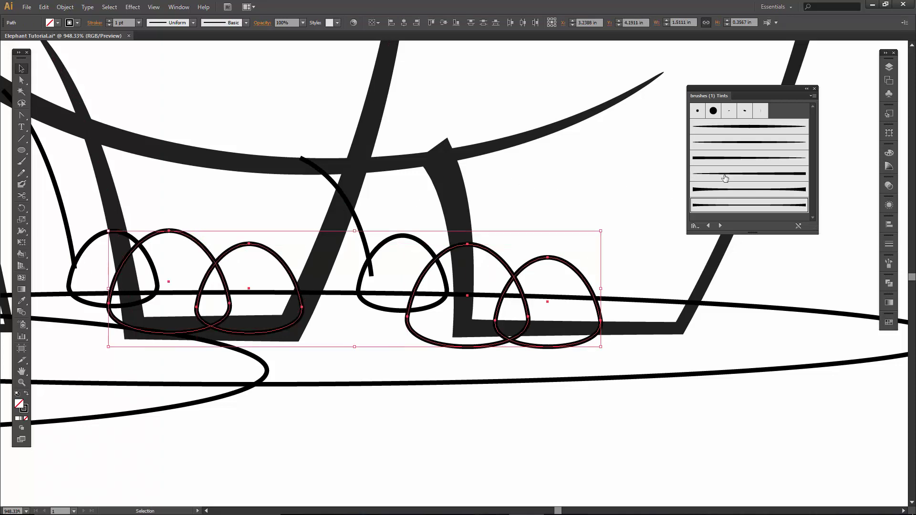
pyautogui.click(722, 143)
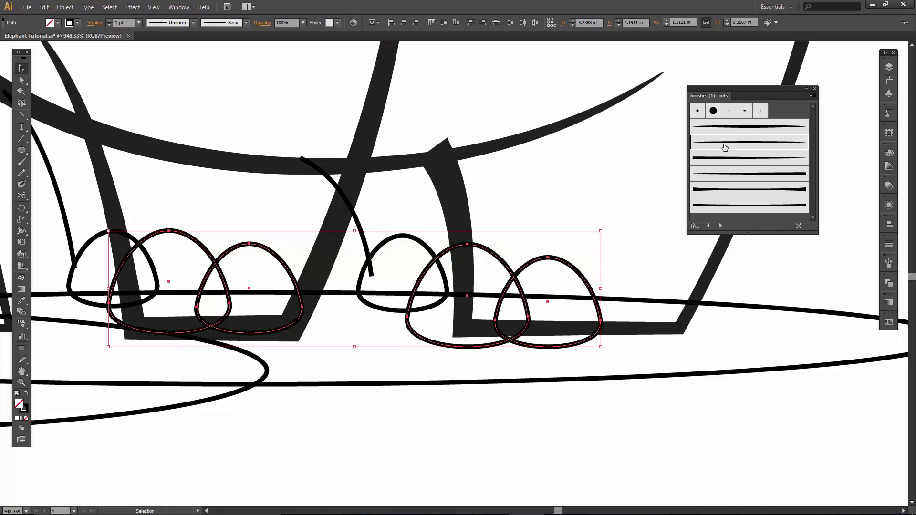
pyautogui.click(583, 182)
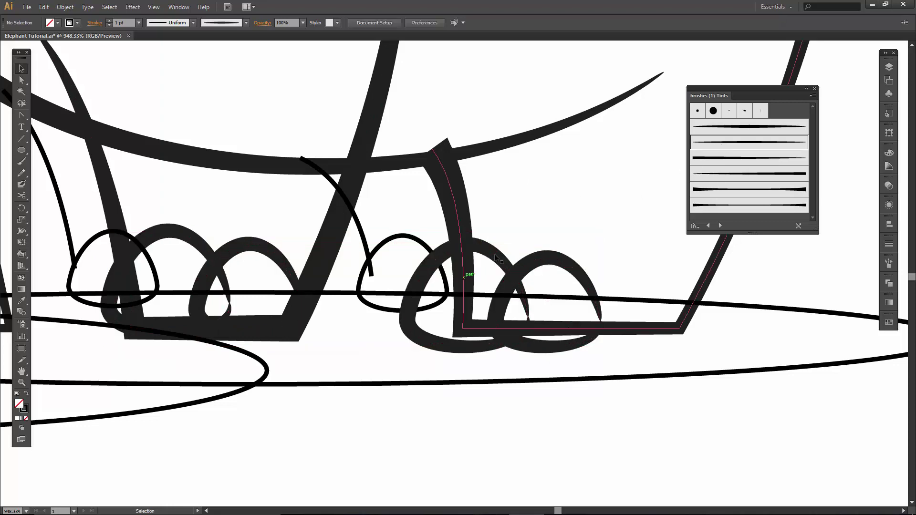
# Cut the hind foot's rightmost toenail with the Scissors tool where it overlaps the middle one and delete the overlapping segment
pyautogui.click(573, 344)
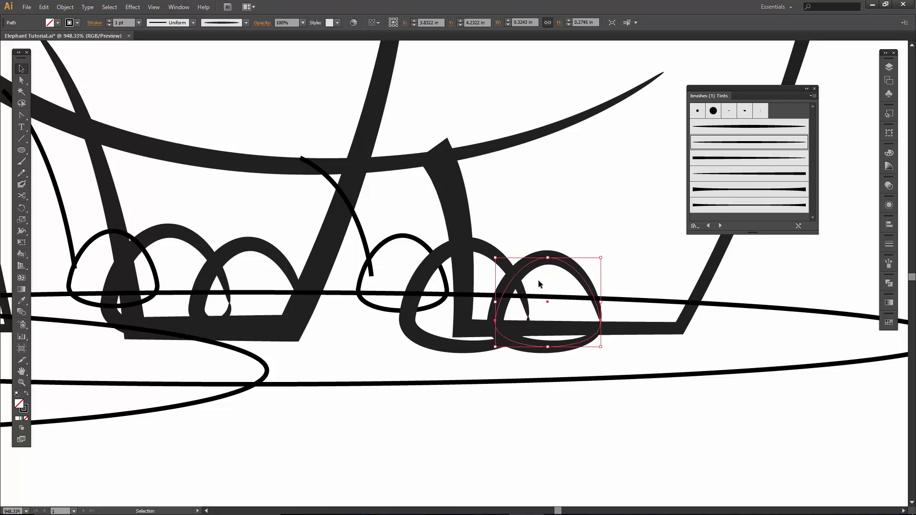
pyautogui.press('c')
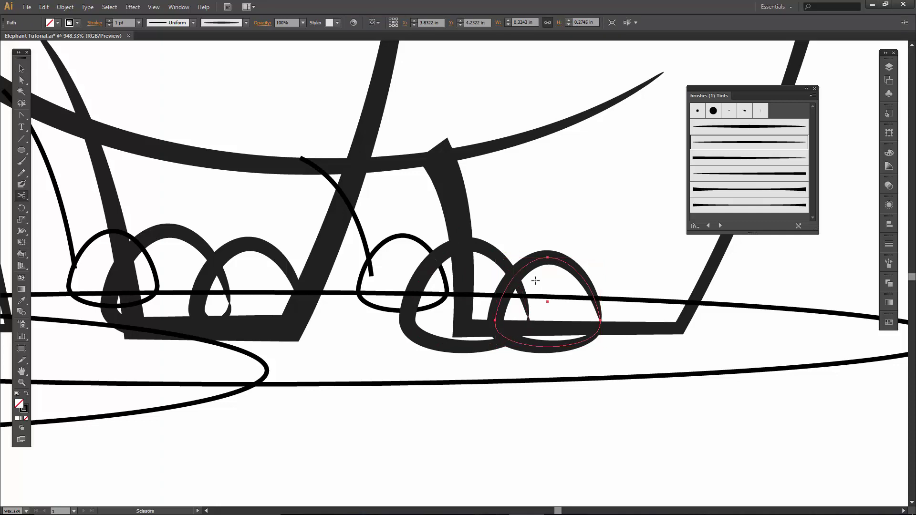
pyautogui.click(508, 285)
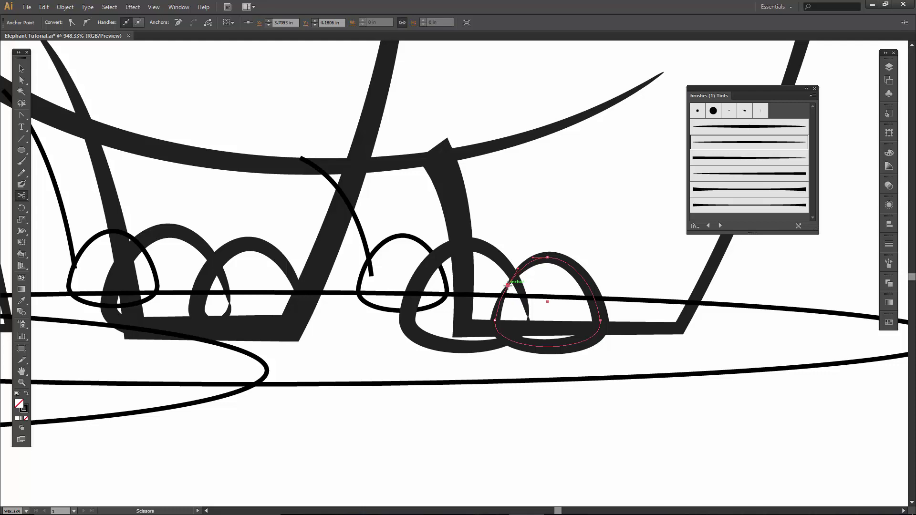
pyautogui.click(496, 329)
pyautogui.press('v')
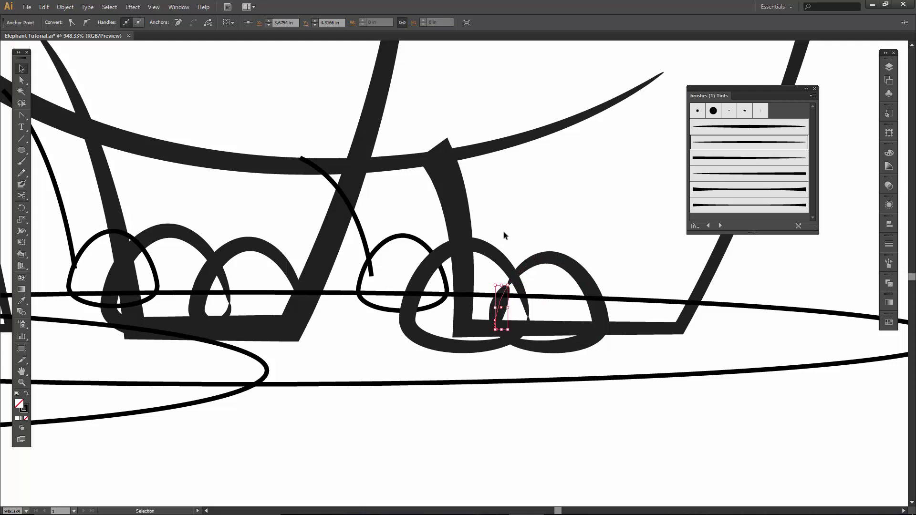
pyautogui.click(504, 302)
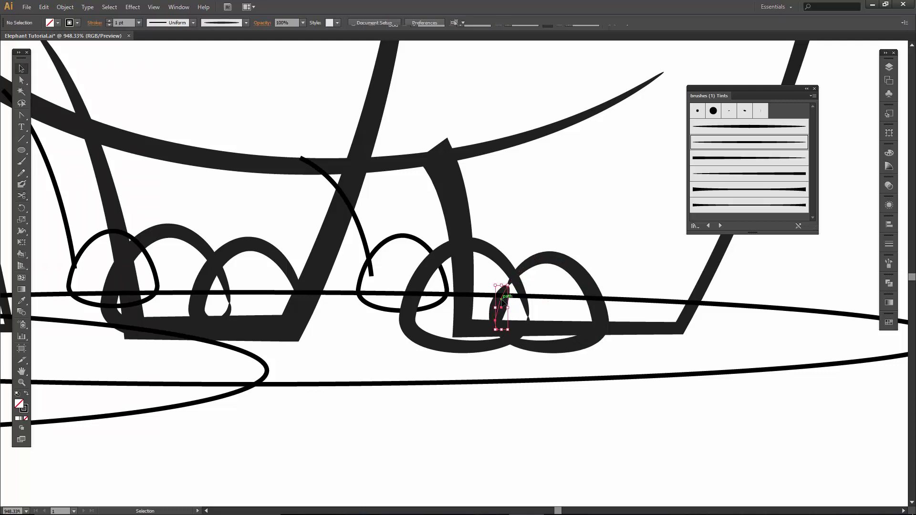
pyautogui.press('Delete')
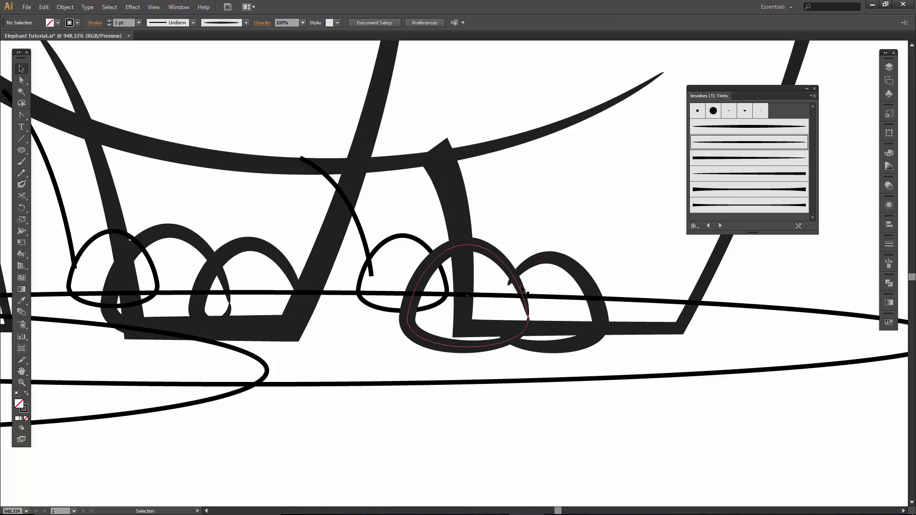
# Cut the hind foot's middle toenail where it crosses the rightmost one and delete the segment inside that toenail
pyautogui.click(520, 286)
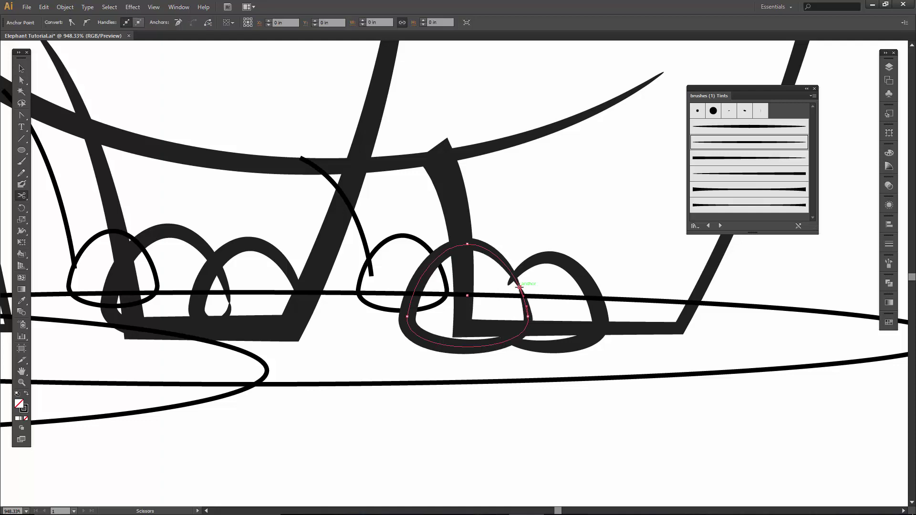
pyautogui.press('v')
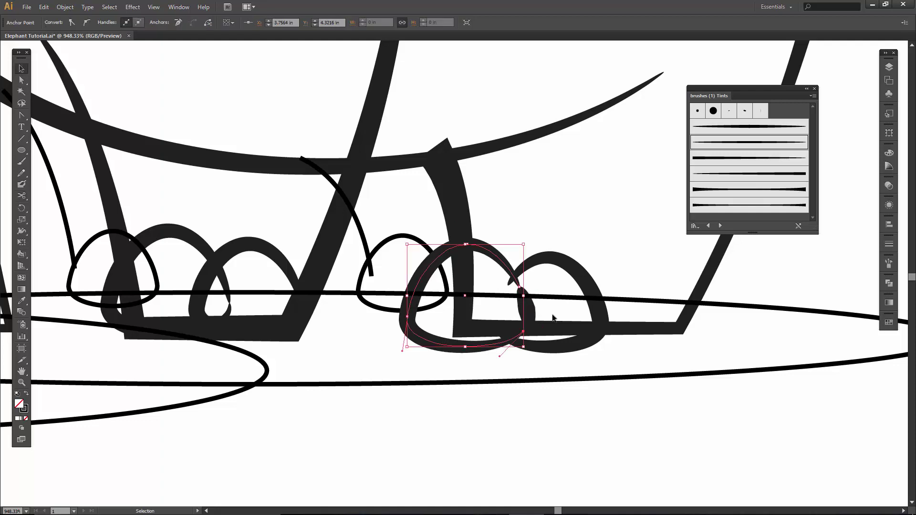
pyautogui.click(540, 315)
pyautogui.click(531, 309)
pyautogui.press('Delete')
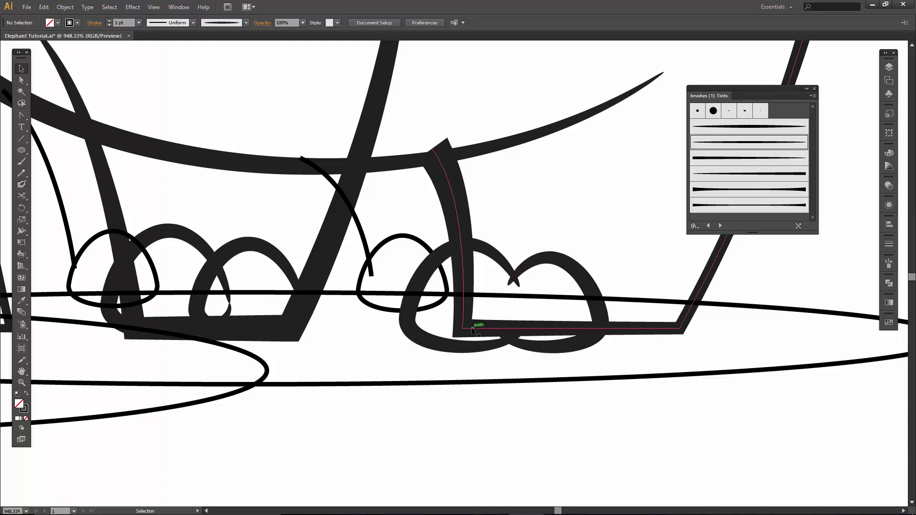
# Cut the front foot's rightmost toenail with the Scissors tool where it overlaps the middle one and delete the overlapping segment
pyautogui.moveTo(254, 303); pyautogui.dragTo(440, 332)
pyautogui.click(425, 283)
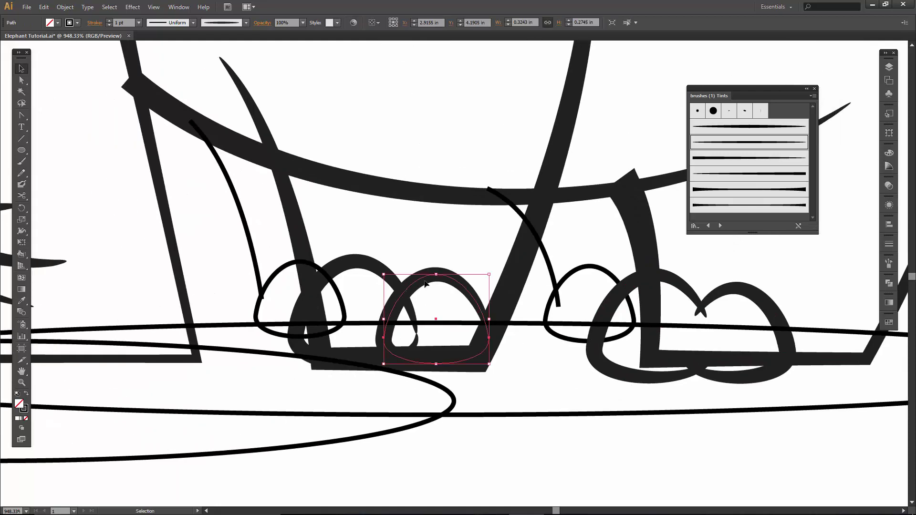
pyautogui.press('c')
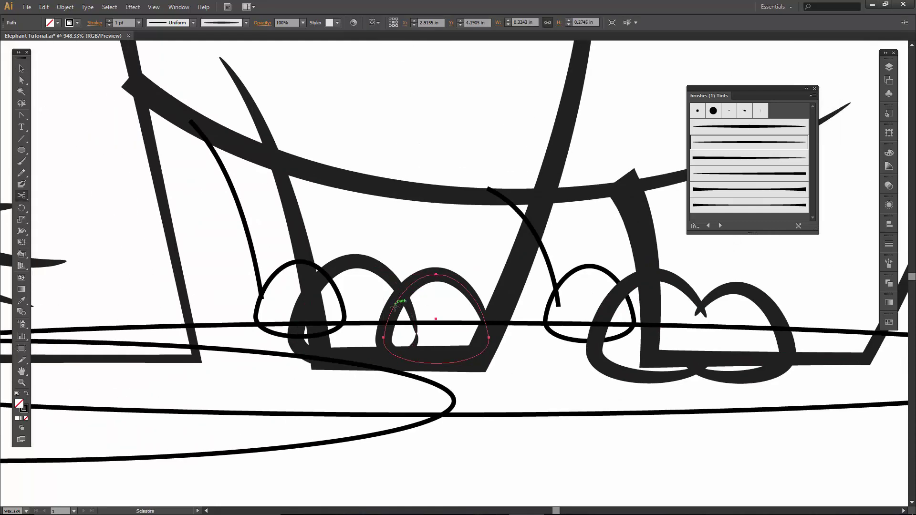
pyautogui.click(395, 309)
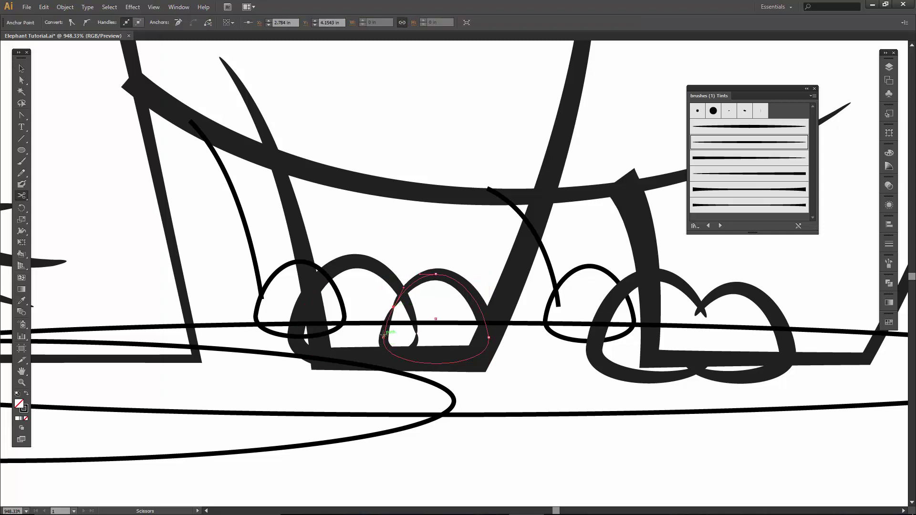
pyautogui.click(384, 334)
pyautogui.press('v')
pyautogui.click(381, 327)
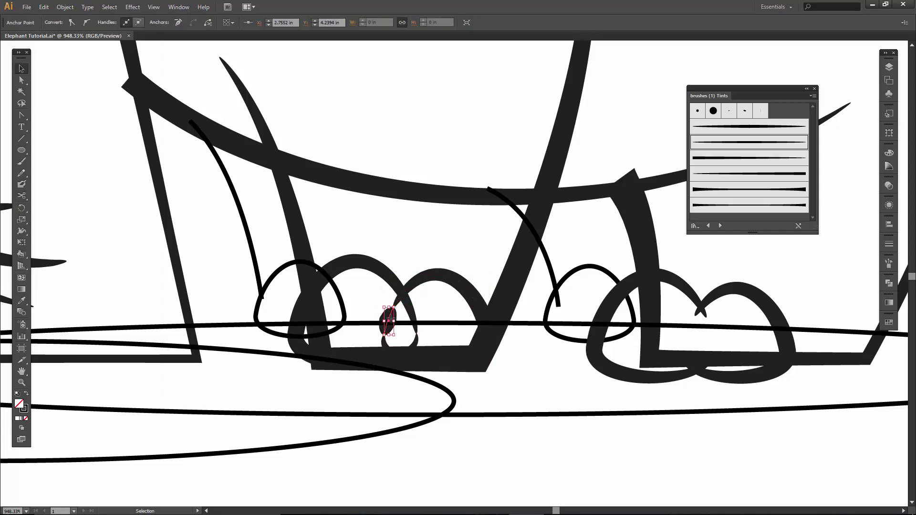
pyautogui.press('Delete')
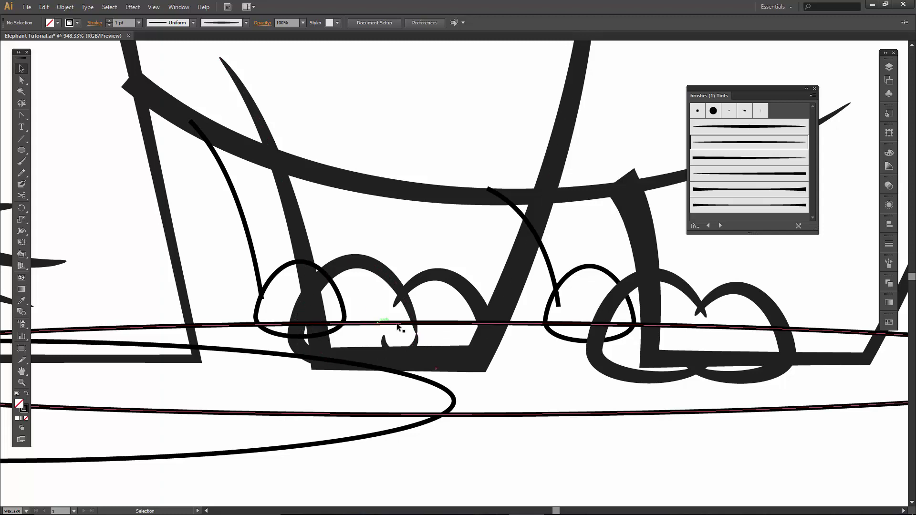
# Cut the front foot's middle toenail just inside the rightmost one and delete the short segment below the cut
pyautogui.press('c')
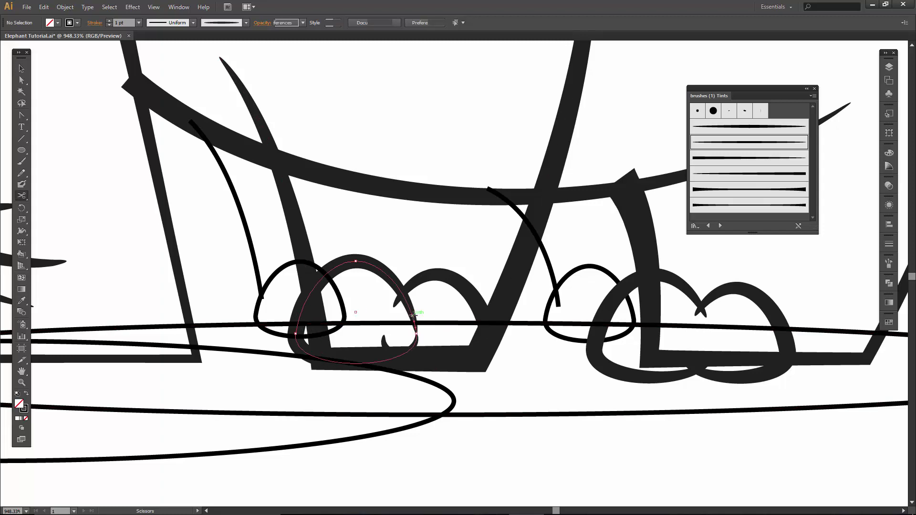
pyautogui.click(413, 315)
pyautogui.press('v')
pyautogui.click(413, 333)
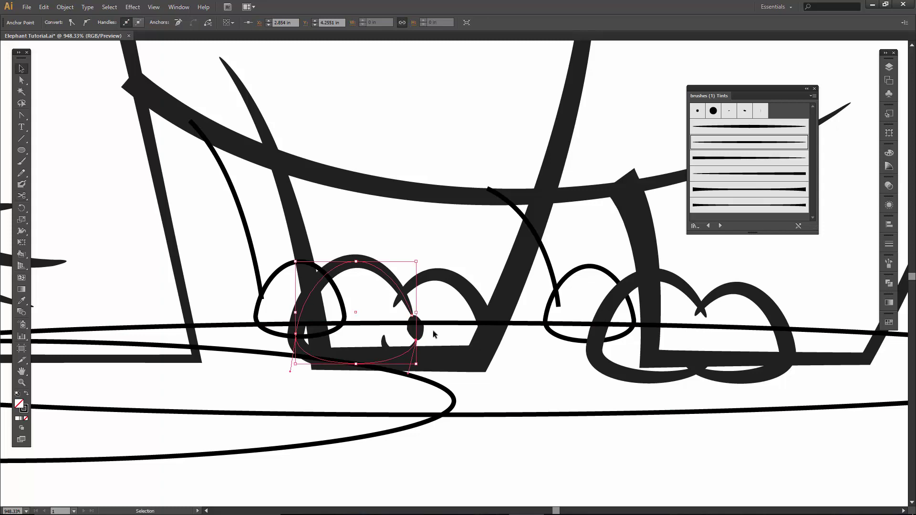
pyautogui.press('Delete')
pyautogui.click(414, 332)
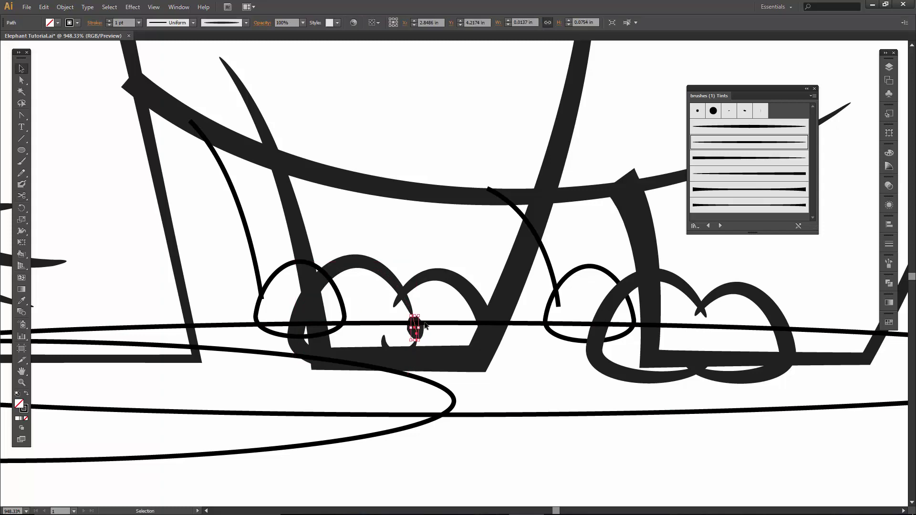
pyautogui.press('Delete')
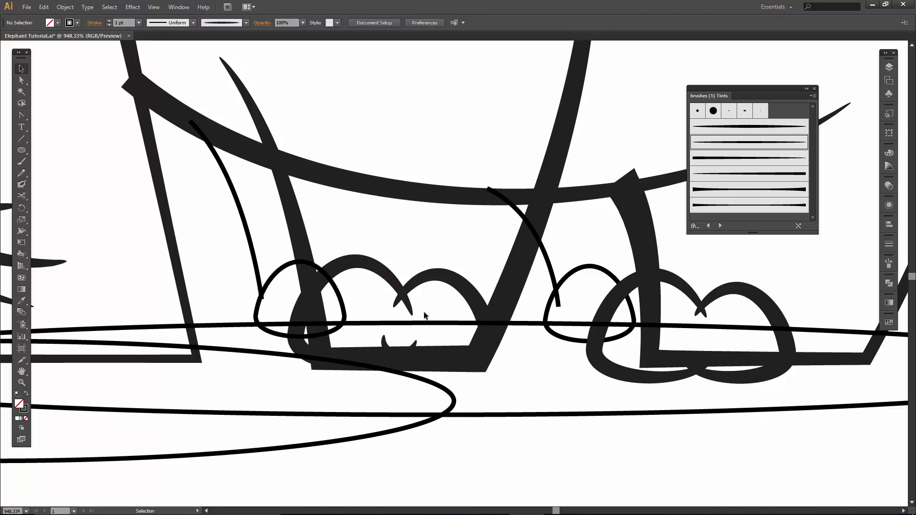
# Nudge the front foot's two trimmed toenails together two increments left and two increments down
pyautogui.scroll(-2, 425, 315)
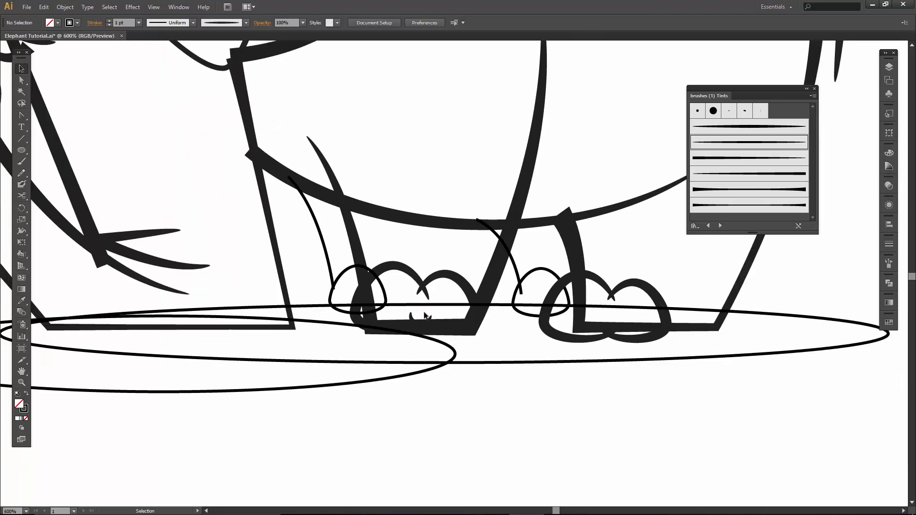
pyautogui.click(340, 312)
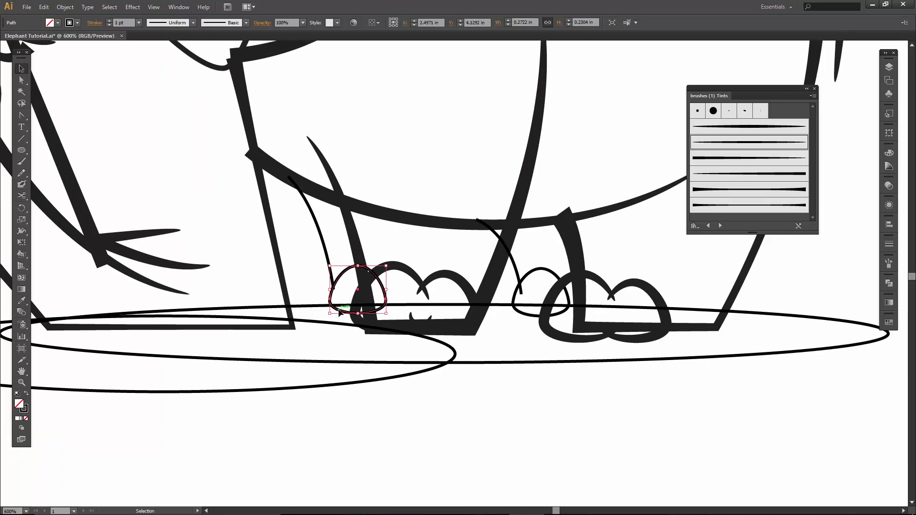
pyautogui.moveTo(343, 178); pyautogui.dragTo(368, 266)
pyautogui.click(443, 385)
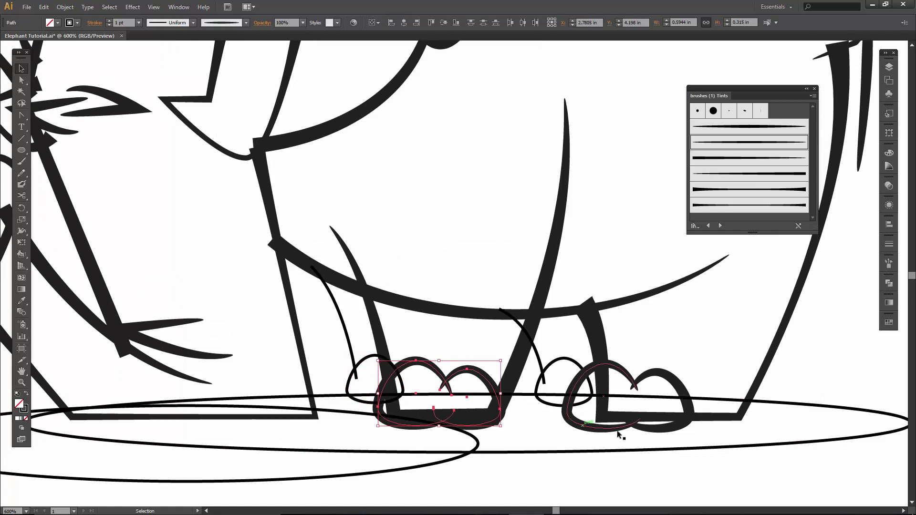
pyautogui.press('Left')
pyautogui.press('Left')
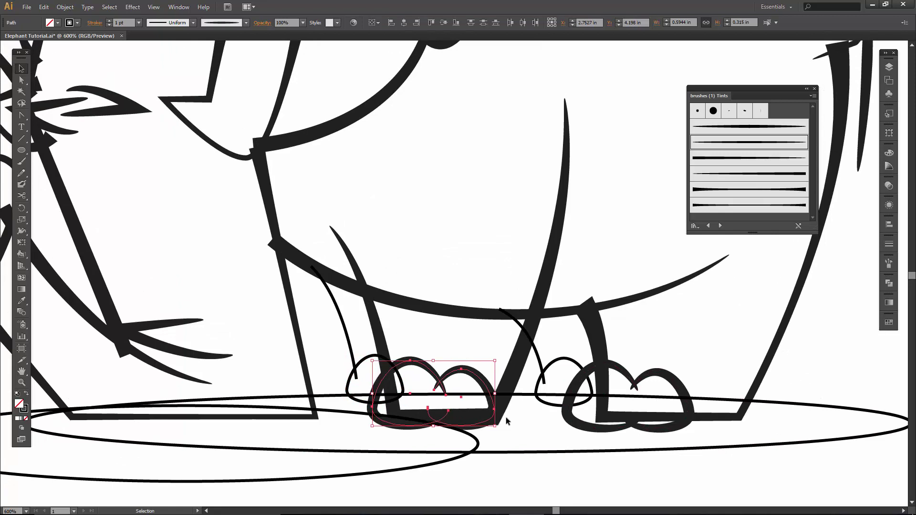
pyautogui.press('Down')
pyautogui.press('Down')
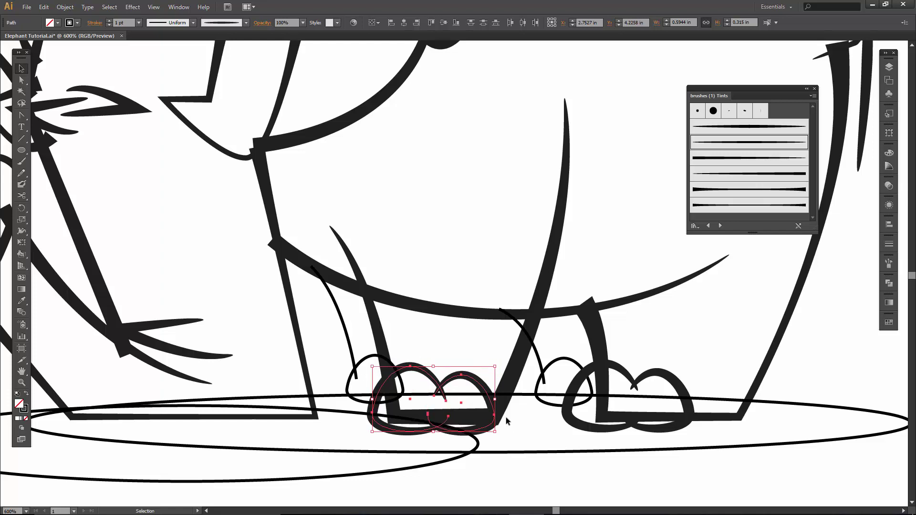
pyautogui.click(506, 417)
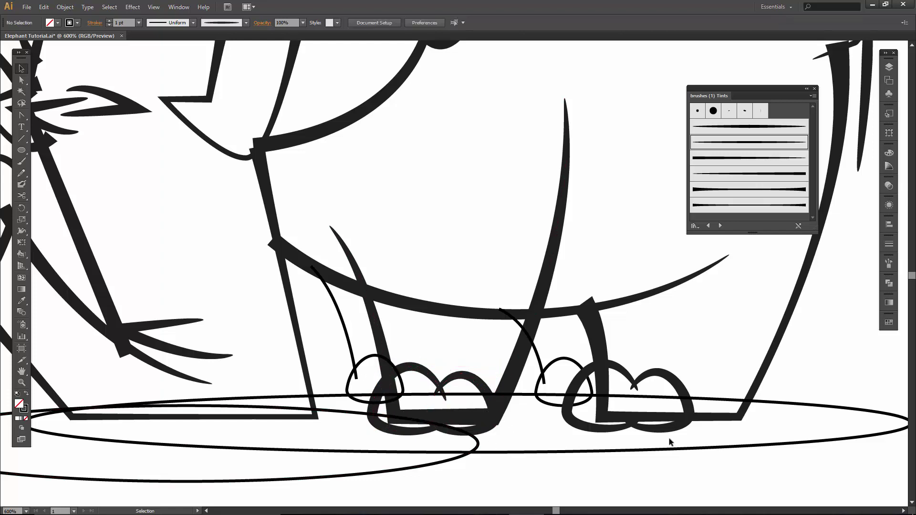
# Move the top anchor of the front leg's line up and left to the end of the jaw line beneath the tusk
pyautogui.hotkey('ctrl', '-')
pyautogui.hotkey('ctrl', '-')
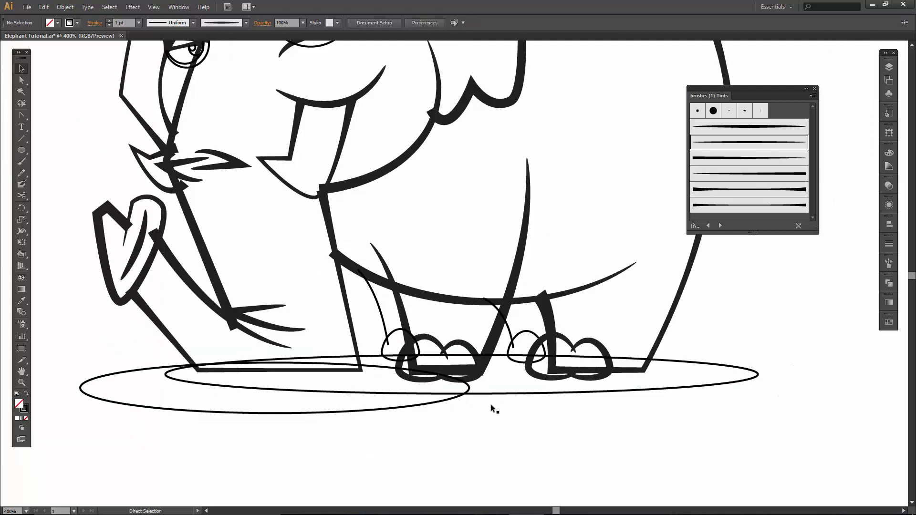
pyautogui.moveTo(454, 269); pyautogui.dragTo(473, 377)
pyautogui.click(527, 401)
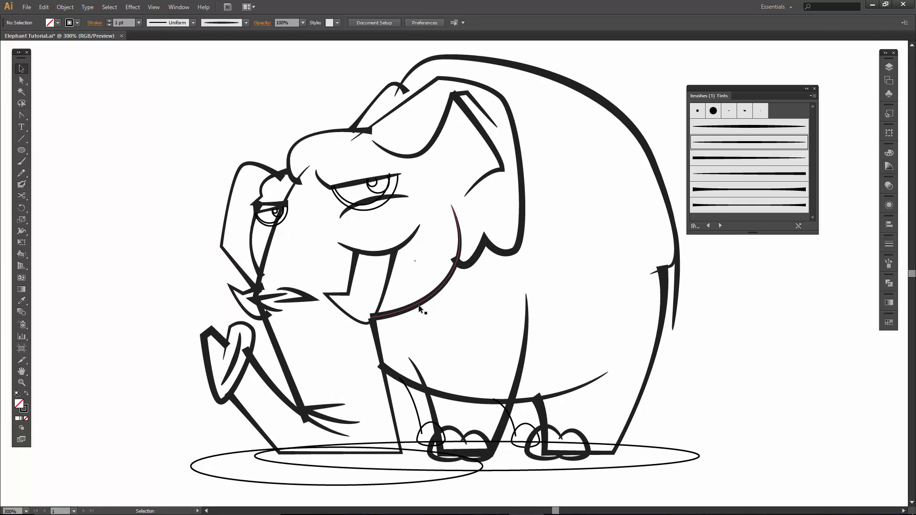
pyautogui.click(384, 315)
pyautogui.click(385, 316)
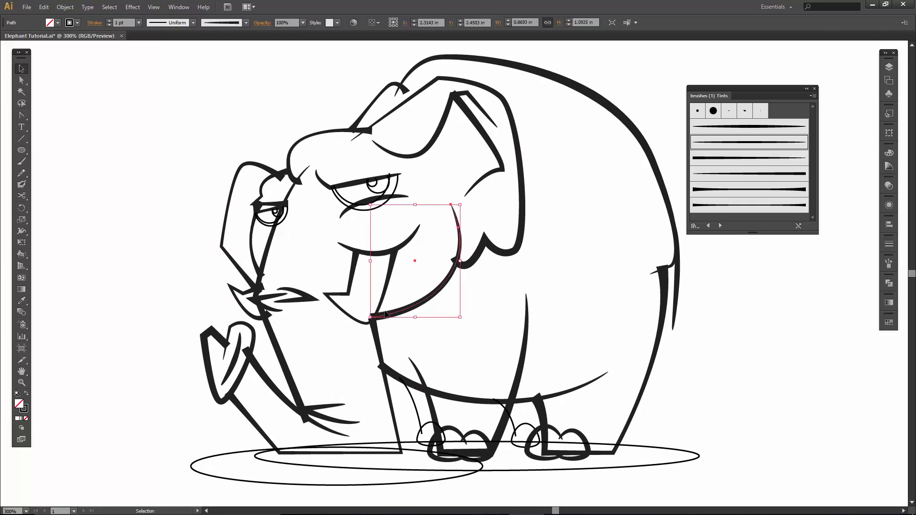
pyautogui.press('a')
pyautogui.press('z')
pyautogui.moveTo(333, 284); pyautogui.dragTo(409, 365)
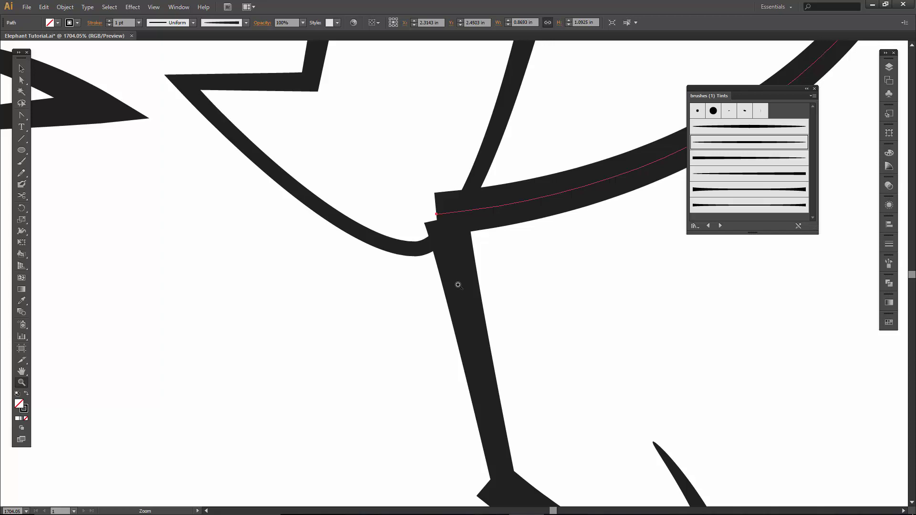
pyautogui.press('a')
pyautogui.click(447, 220)
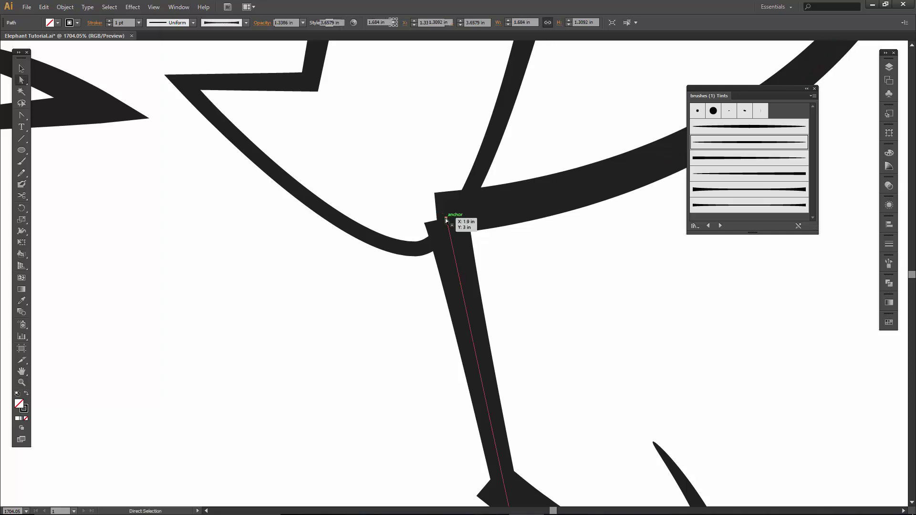
pyautogui.moveTo(447, 220); pyautogui.dragTo(430, 202)
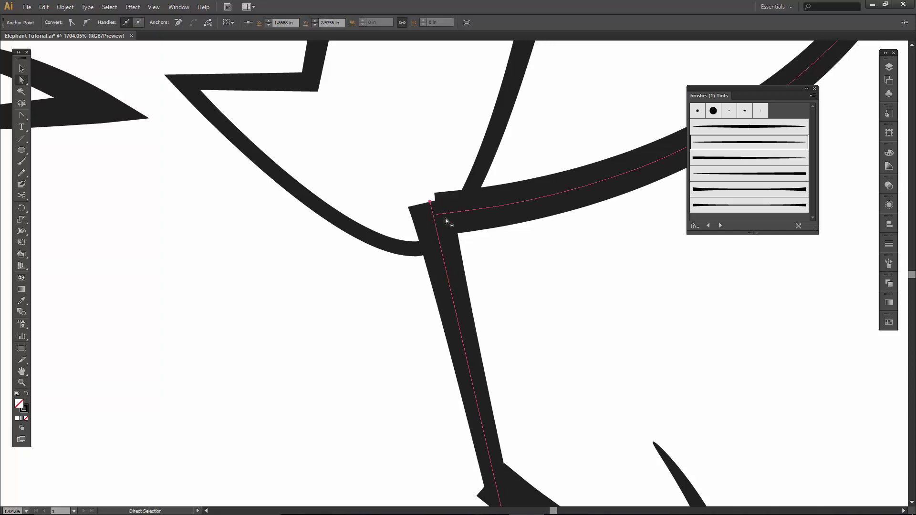
pyautogui.click(512, 104)
# Move the belly line's left end anchor slightly up and left onto the front leg's line
pyautogui.hotkey('ctrl', '-')
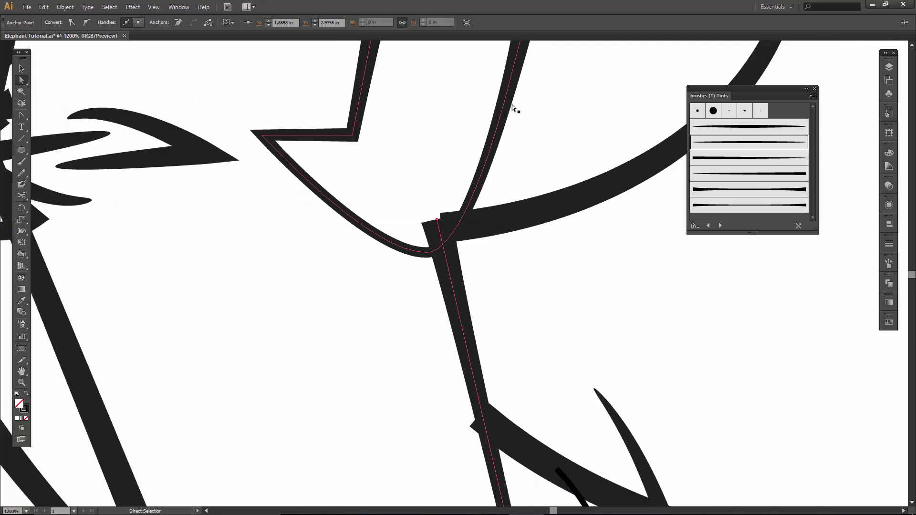
pyautogui.scroll(3, 478, 157)
pyautogui.scroll(-4, 466, 287)
pyautogui.hscroll(2, 466, 348)
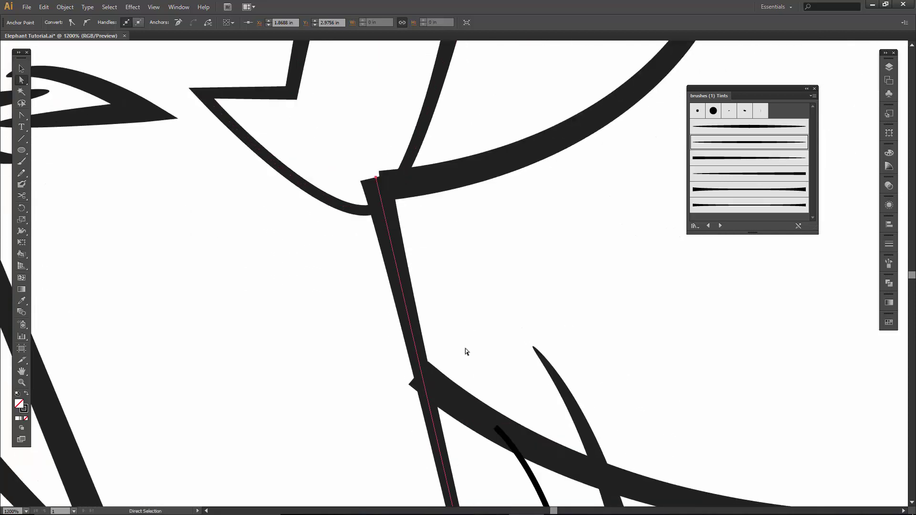
pyautogui.click(444, 404)
pyautogui.click(418, 371)
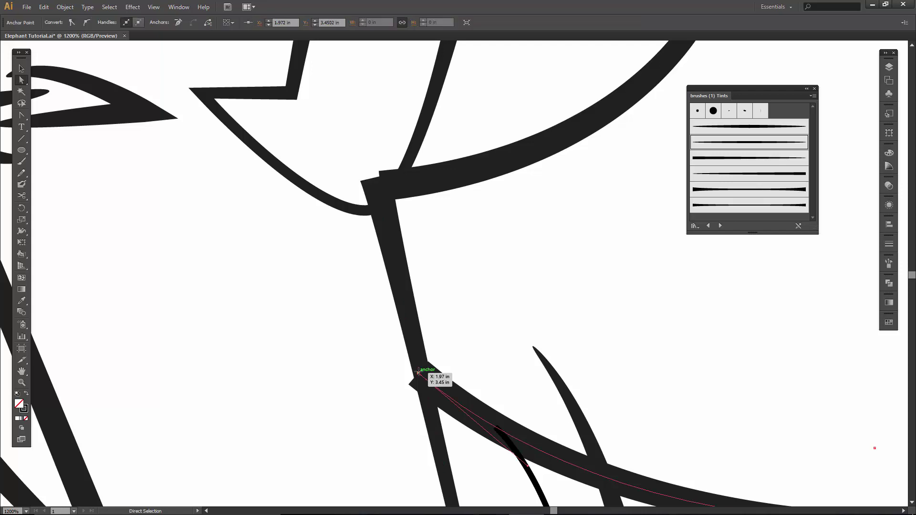
pyautogui.moveTo(418, 371)
pyautogui.mouseDown()
pyautogui.moveTo(434, 375)
pyautogui.moveTo(415, 369)
pyautogui.mouseUp()
pyautogui.press('space')
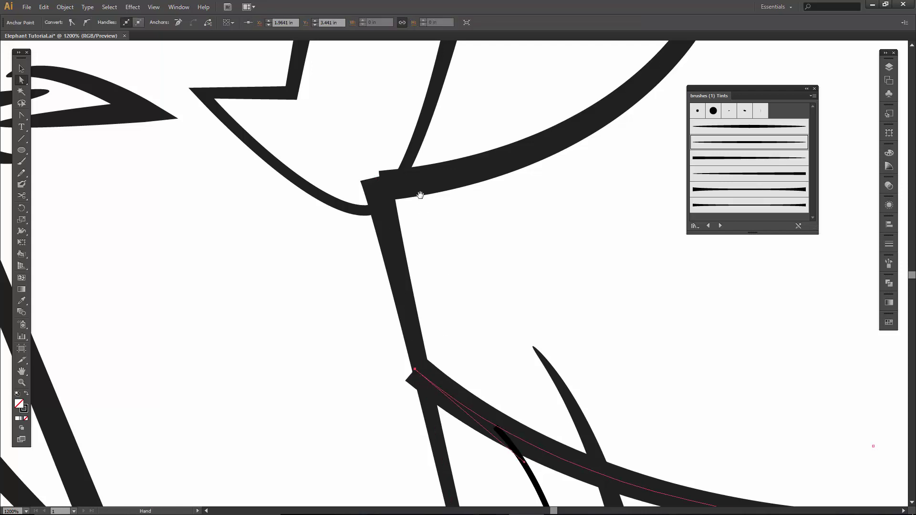
# Narrow the near eye's two large lower curves from their left side to about 0.62 in wide
pyautogui.moveTo(420, 195); pyautogui.dragTo(566, 382)
pyautogui.moveTo(259, 199); pyautogui.dragTo(463, 229)
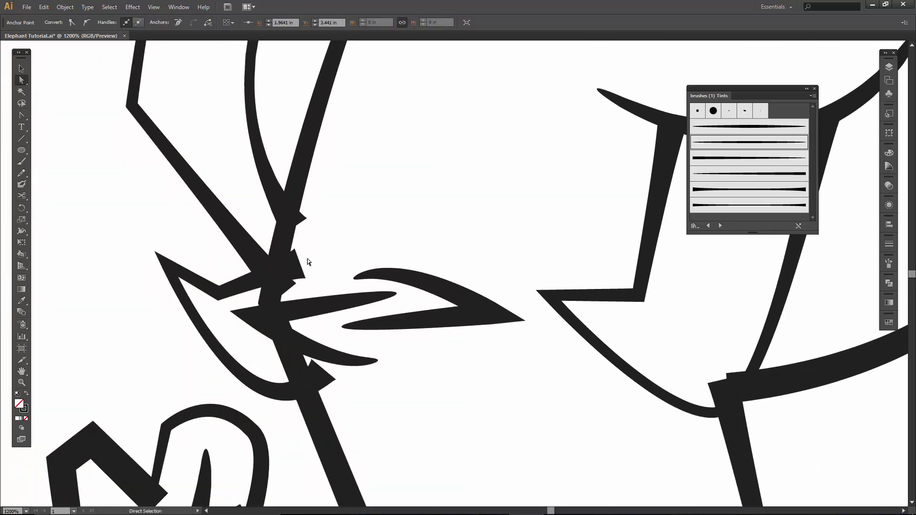
pyautogui.press('space')
pyautogui.moveTo(520, 168); pyautogui.dragTo(284, 378)
pyautogui.moveTo(282, 272); pyautogui.dragTo(303, 313)
pyautogui.moveTo(280, 262); pyautogui.dragTo(281, 339)
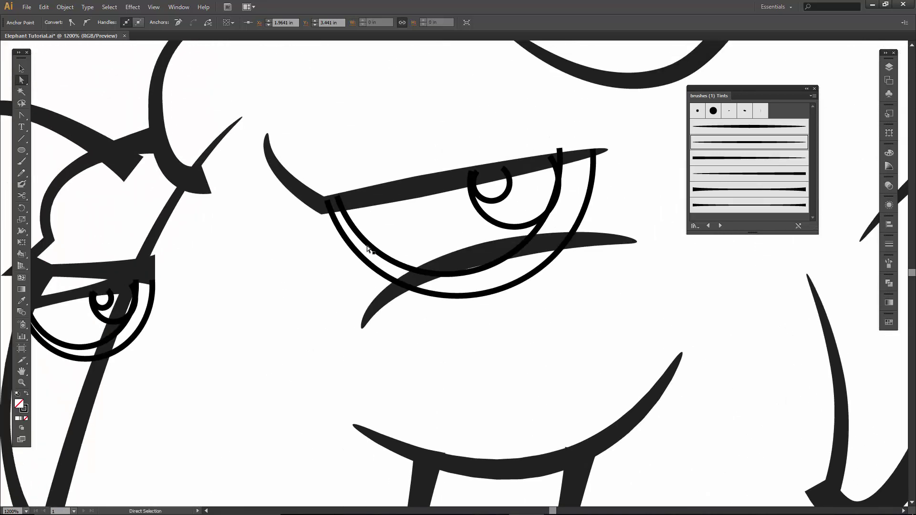
pyautogui.moveTo(313, 231); pyautogui.dragTo(387, 243)
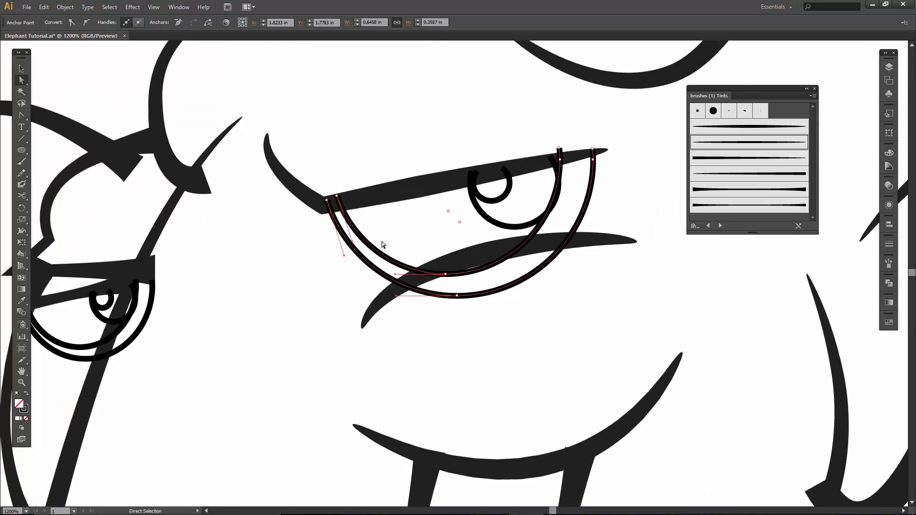
pyautogui.click(342, 276)
pyautogui.press('v')
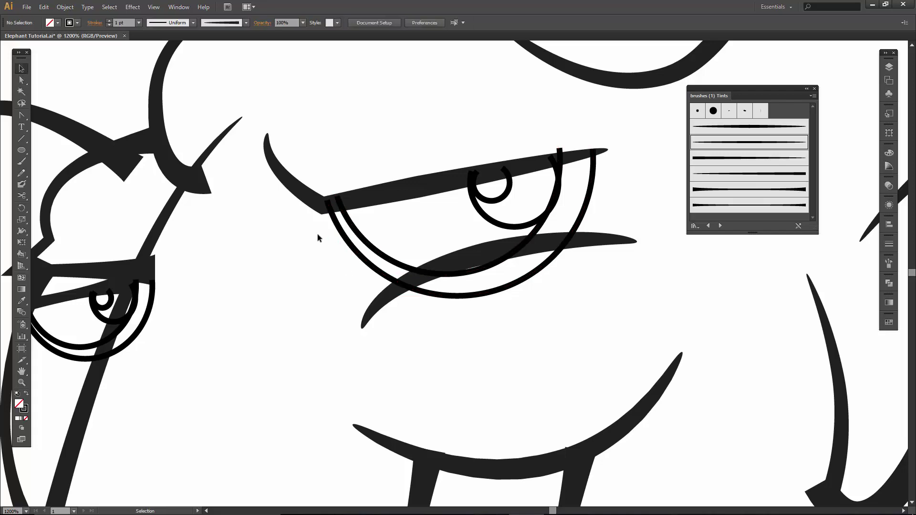
pyautogui.moveTo(318, 238); pyautogui.dragTo(382, 235)
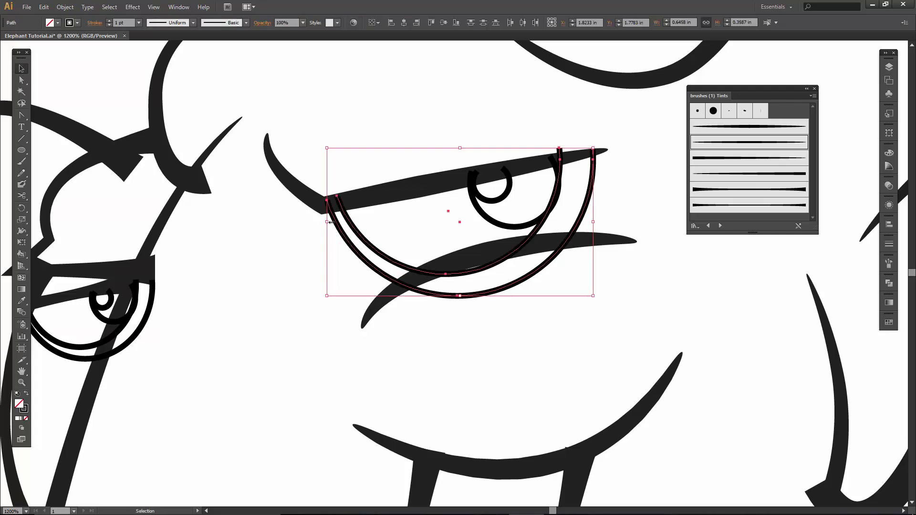
pyautogui.moveTo(326, 222); pyautogui.dragTo(339, 222)
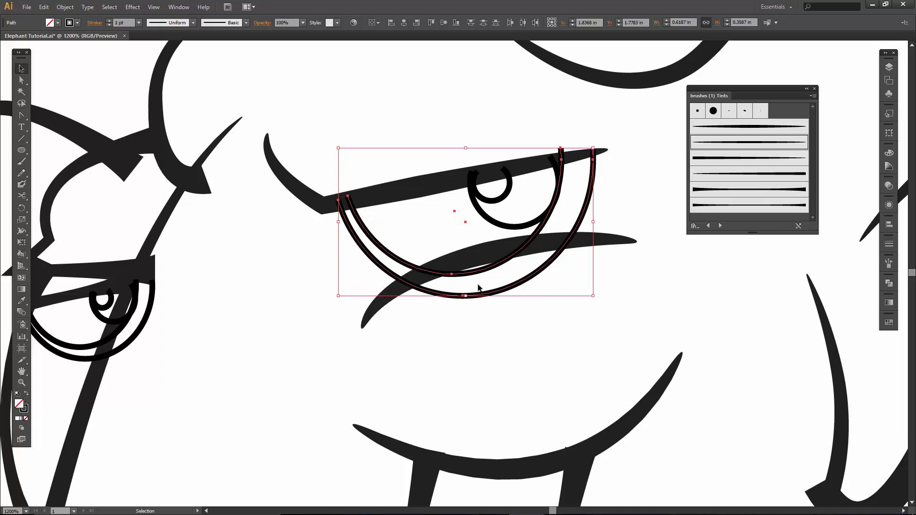
# Shorten the far eye's brow path from its lower edge to about 0.31 in high, and select that eye's slanted lid line
pyautogui.moveTo(265, 307); pyautogui.dragTo(389, 266)
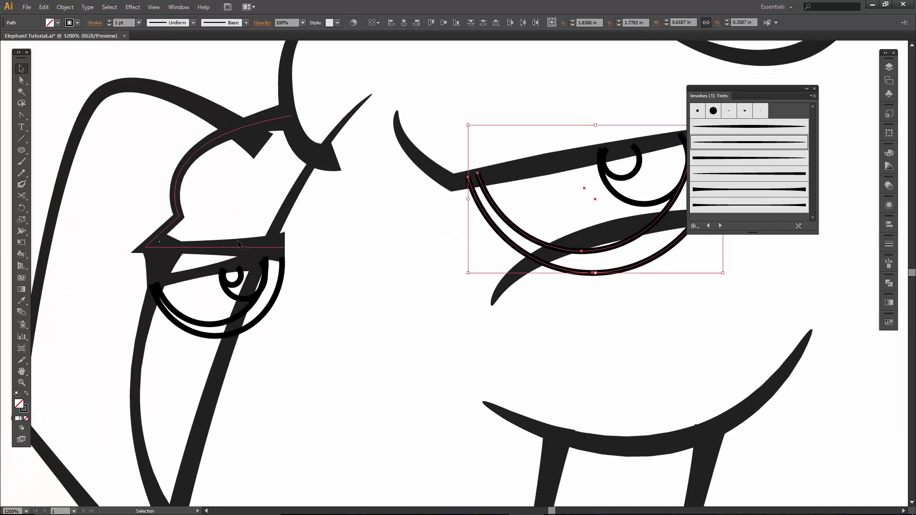
pyautogui.click(237, 240)
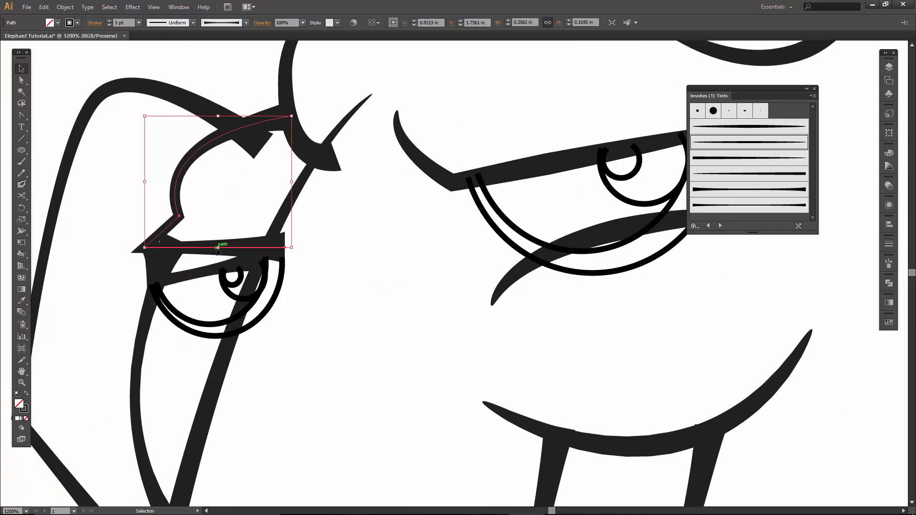
pyautogui.moveTo(218, 248); pyautogui.dragTo(218, 243)
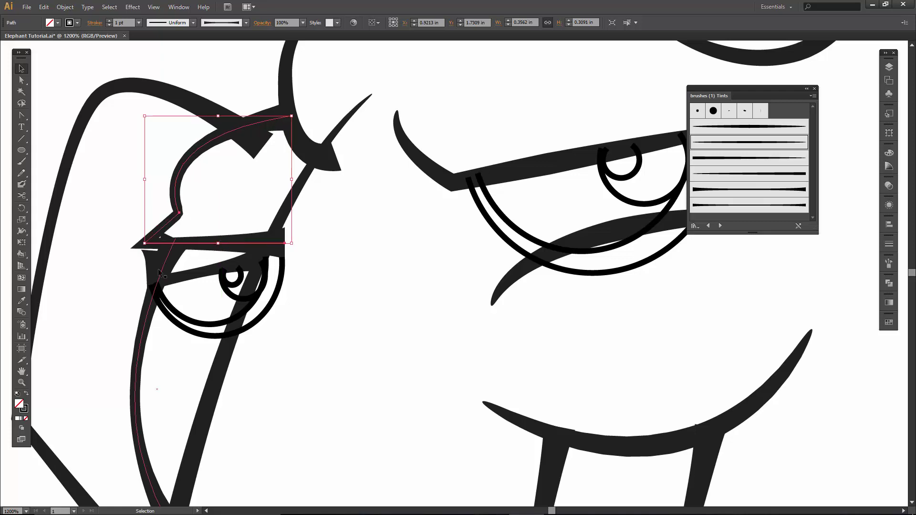
pyautogui.click(182, 275)
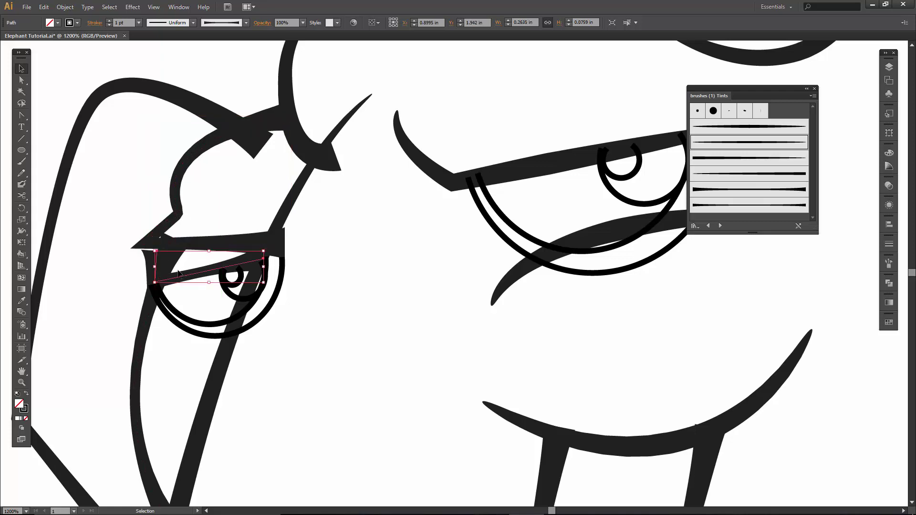
# Raise the far eye's slanted lid line slightly and stretch it sideways to reach the eye's outer edge on the face side
pyautogui.press('Up')
pyautogui.press('Up')
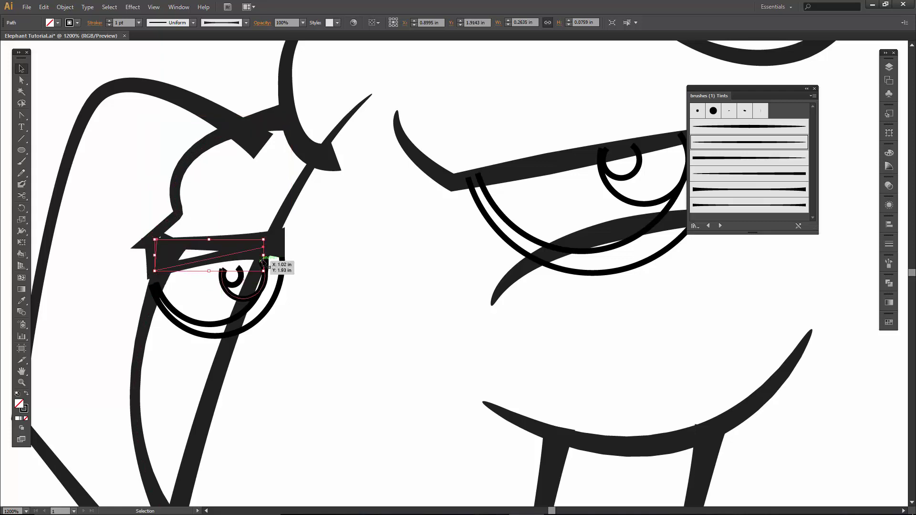
pyautogui.moveTo(263, 255); pyautogui.dragTo(286, 256)
pyautogui.click(306, 298)
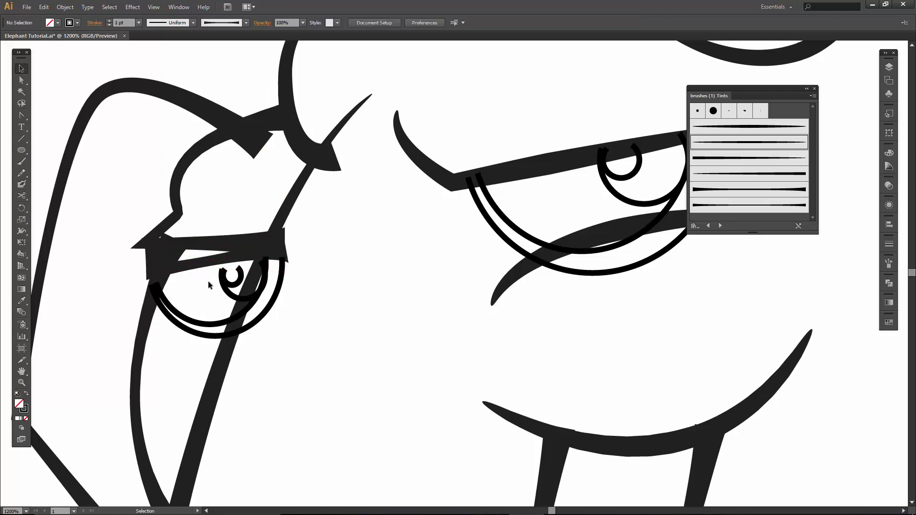
# Move the far eye's iris and pupil curves up slightly so they sit against the slanted lid line
pyautogui.click(231, 283)
pyautogui.press('Up')
pyautogui.press('Up')
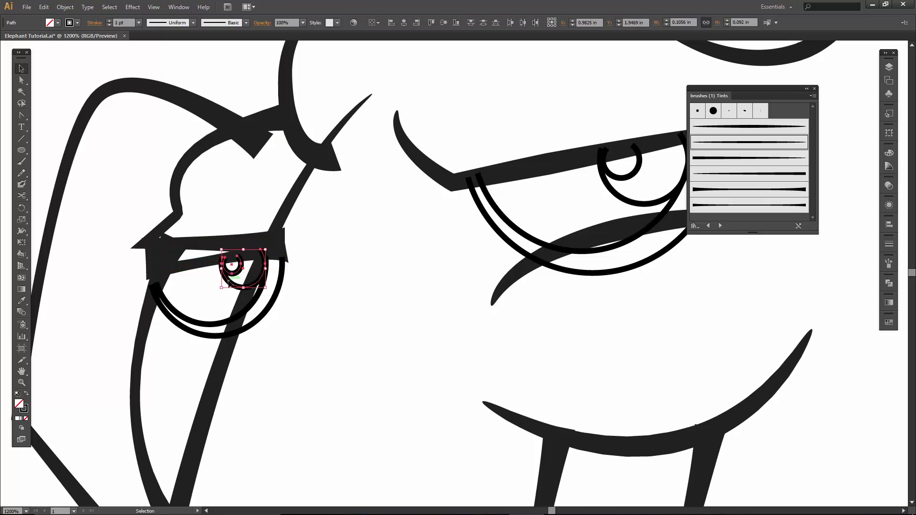
pyautogui.moveTo(363, 209); pyautogui.dragTo(399, 112)
pyautogui.hotkey('ctrl', '0')
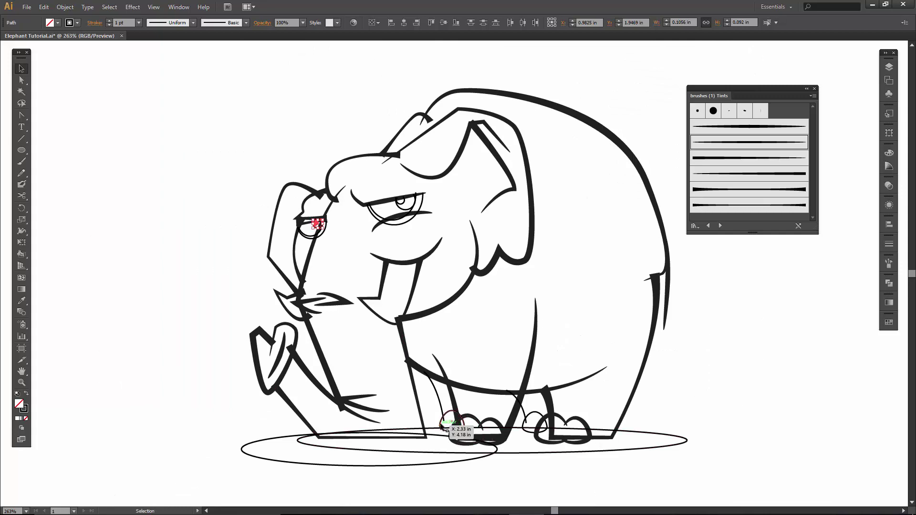
# Move the thin leg line and its toenail behind the front leg slightly left together
pyautogui.keyDown('shift'); pyautogui.click(436, 403); pyautogui.keyUp('shift')
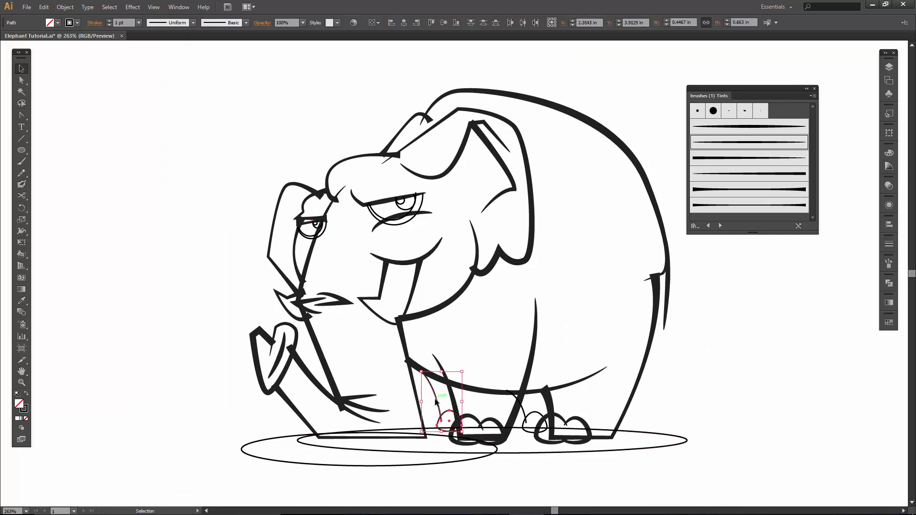
pyautogui.press('Left')
pyautogui.press('Left')
pyautogui.click(225, 291)
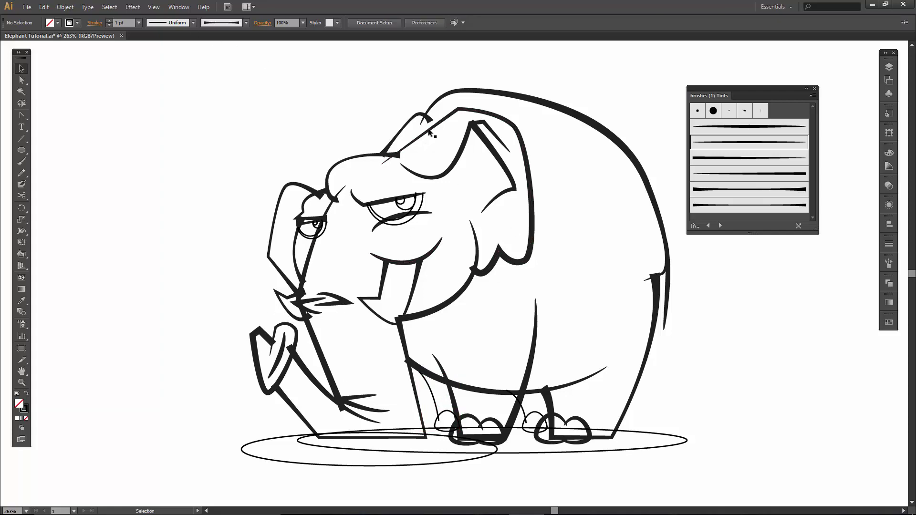
# Save the document and duplicate the Brushes layer
pyautogui.click(26, 7)
pyautogui.click(65, 111)
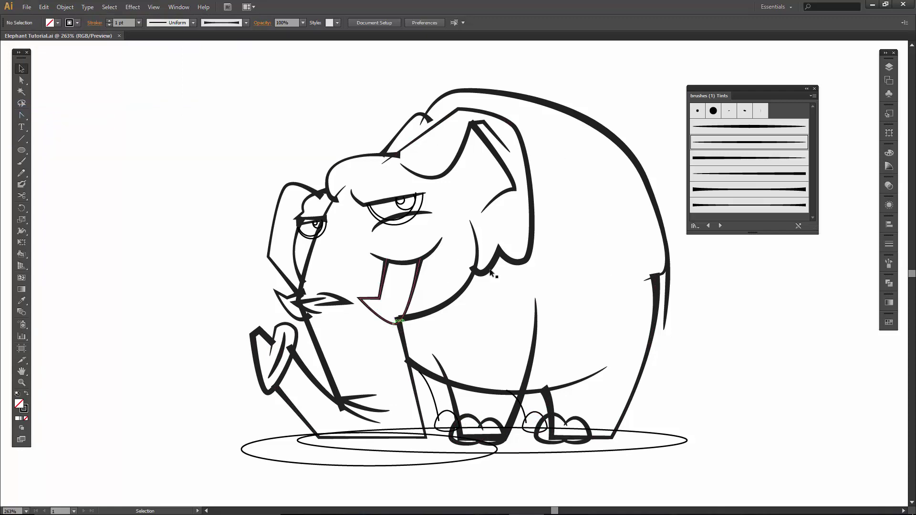
pyautogui.click(891, 66)
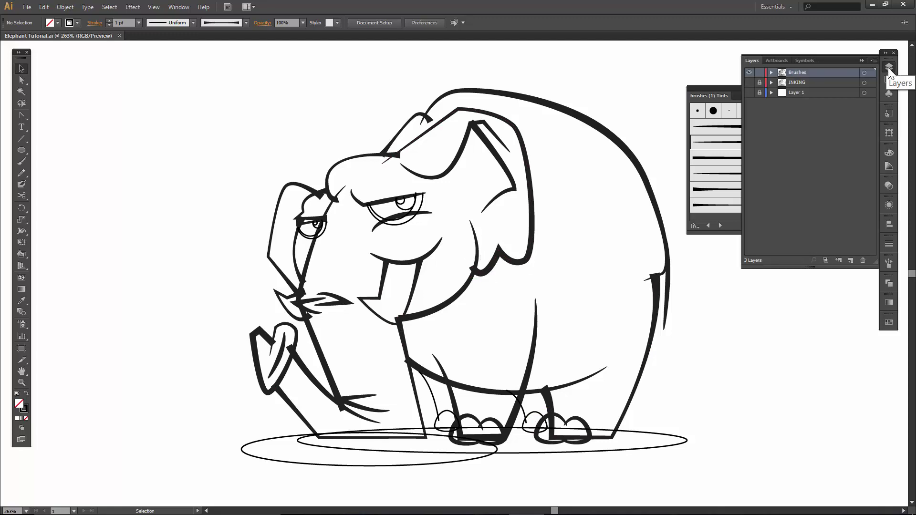
pyautogui.click(873, 60)
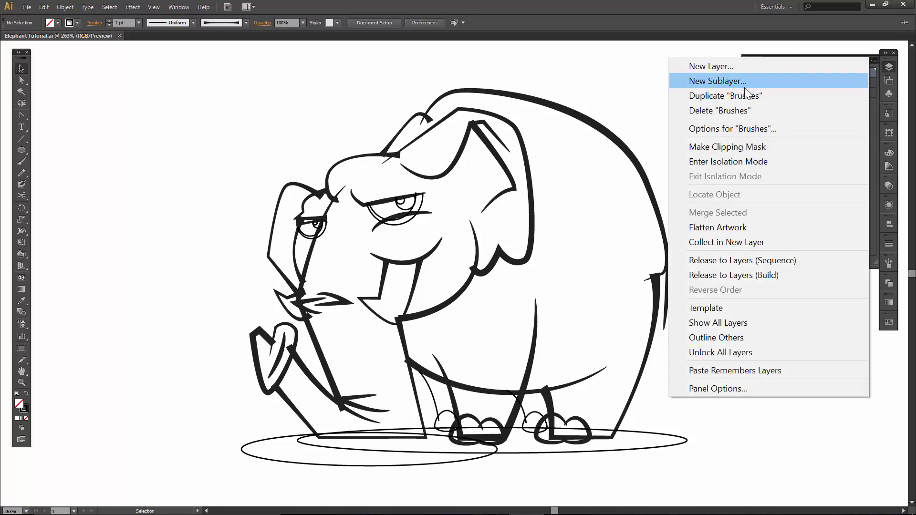
pyautogui.click(736, 94)
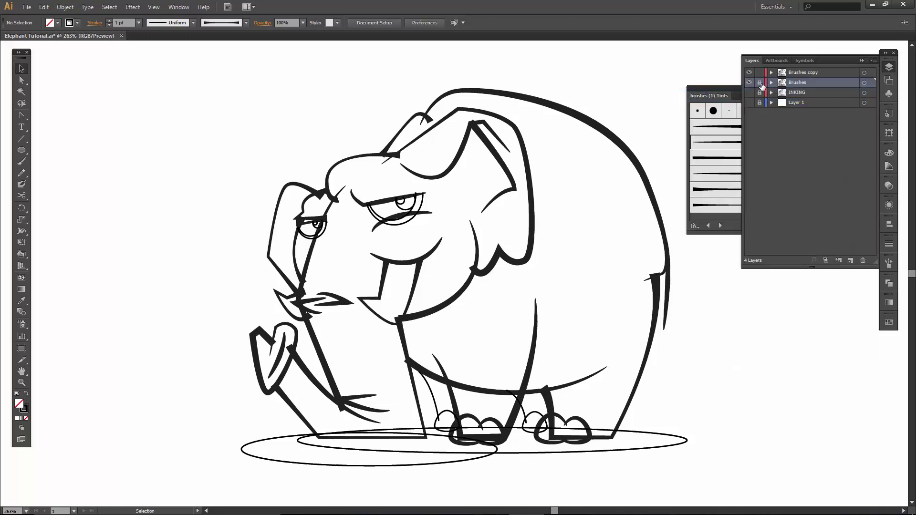
# Rename the original Brushes layer as "Brushes stroke", then lock and hide it
pyautogui.doubleClick(804, 81)
pyautogui.click(797, 72)
pyautogui.click(760, 82)
pyautogui.click(749, 82)
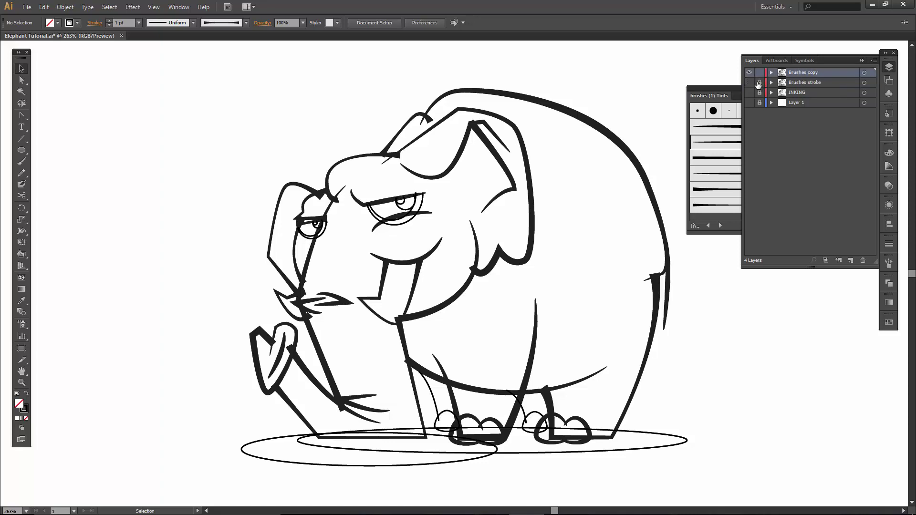
# Replace the word "copy" in the duplicated layer's name
pyautogui.click(818, 73)
pyautogui.moveTo(819, 73); pyautogui.dragTo(811, 73)
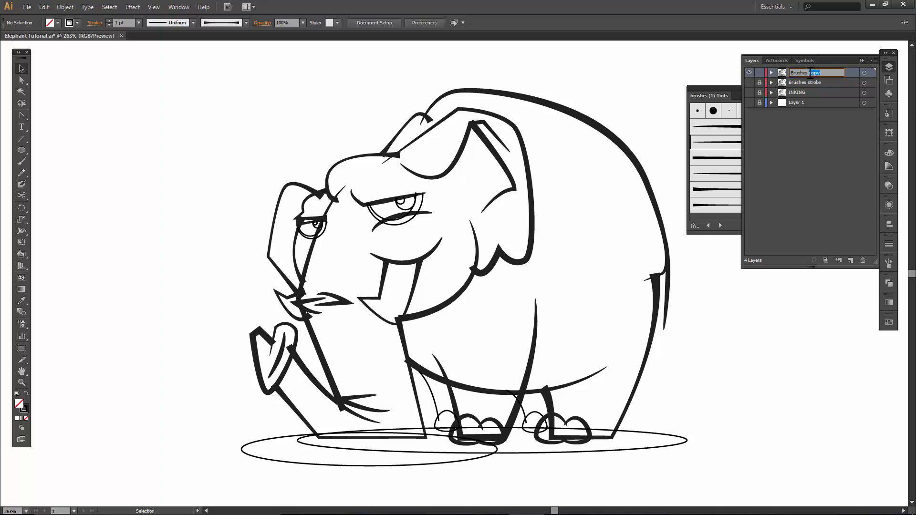
pyautogui.press('Return')
pyautogui.click(861, 61)
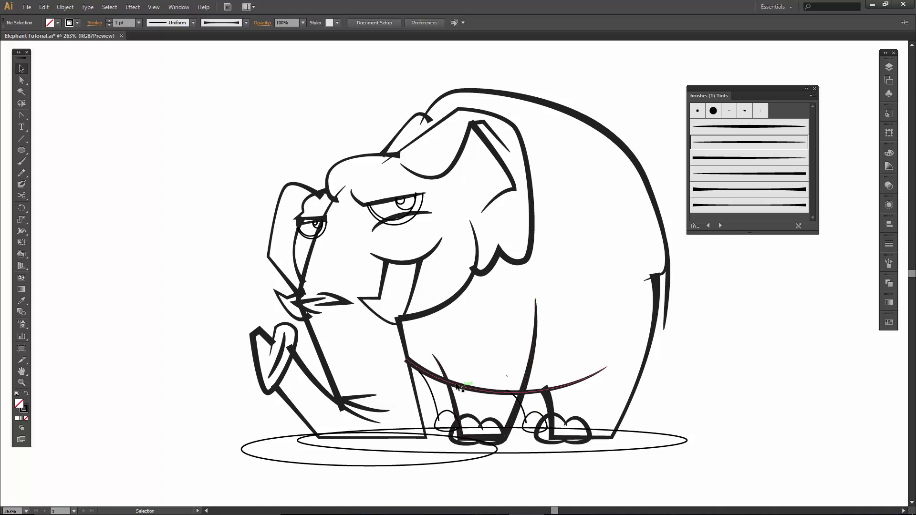
# Move the jaw line's left end anchor up onto the tusk, clear of the front leg line
pyautogui.click(414, 318)
pyautogui.press('a')
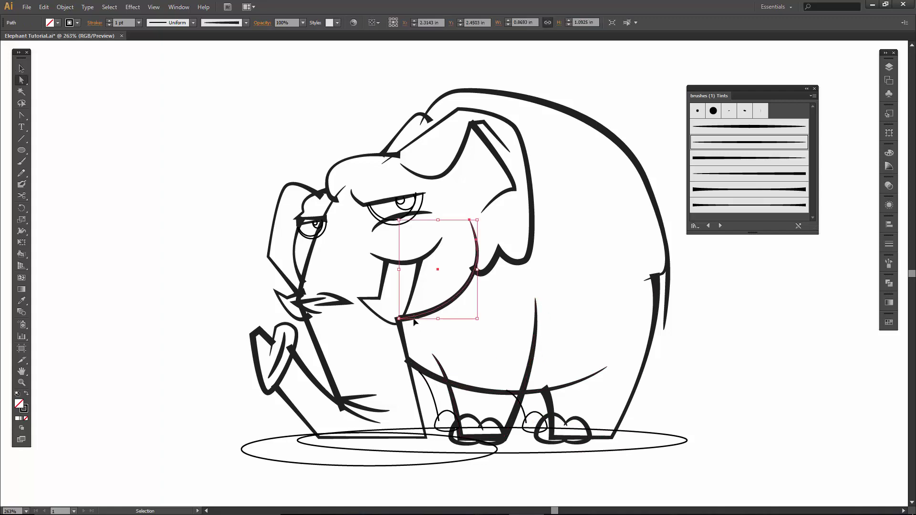
pyautogui.click(414, 316)
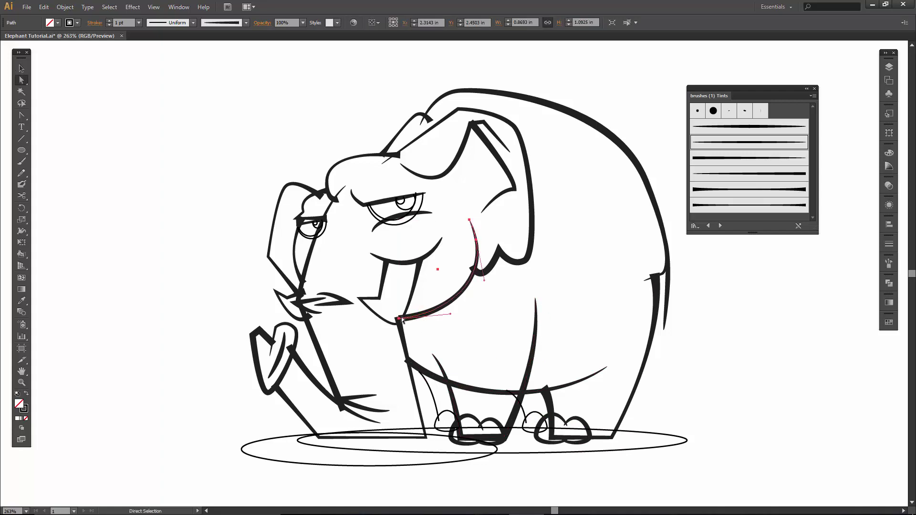
pyautogui.moveTo(399, 318); pyautogui.dragTo(414, 323)
pyautogui.click(436, 329)
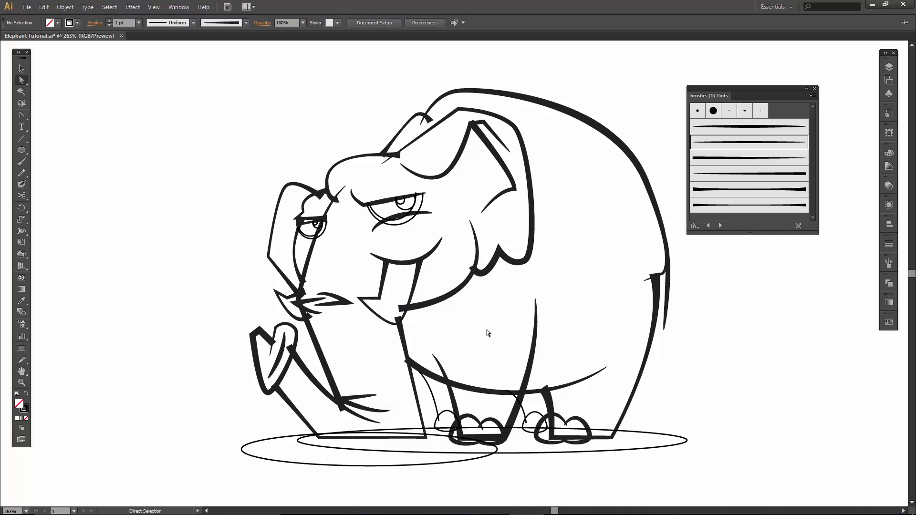
# Set the front leg outline's stroke weight to 2 pt
pyautogui.moveTo(525, 326); pyautogui.dragTo(484, 319)
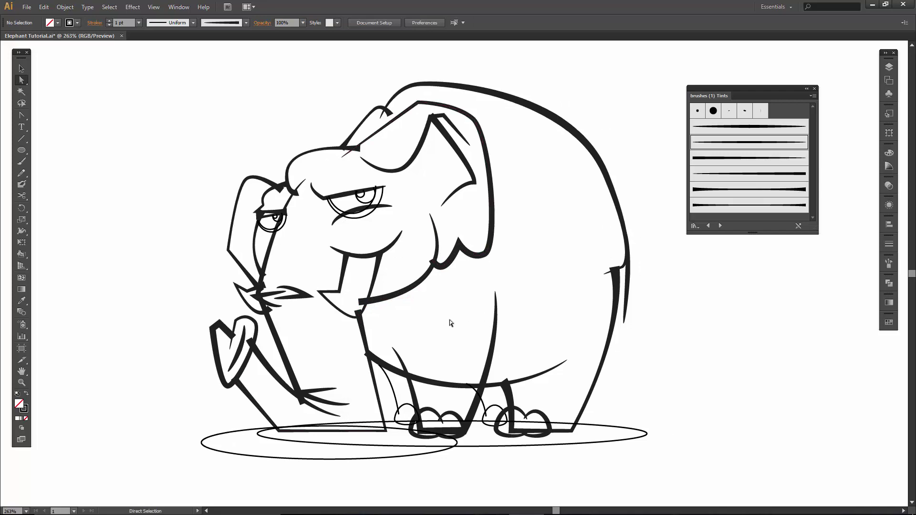
pyautogui.press('v')
pyautogui.click(362, 330)
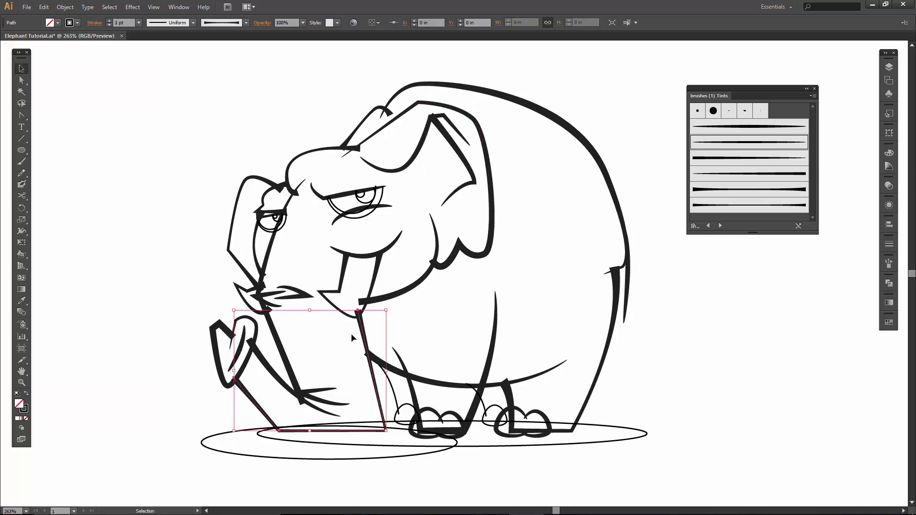
pyautogui.click(109, 20)
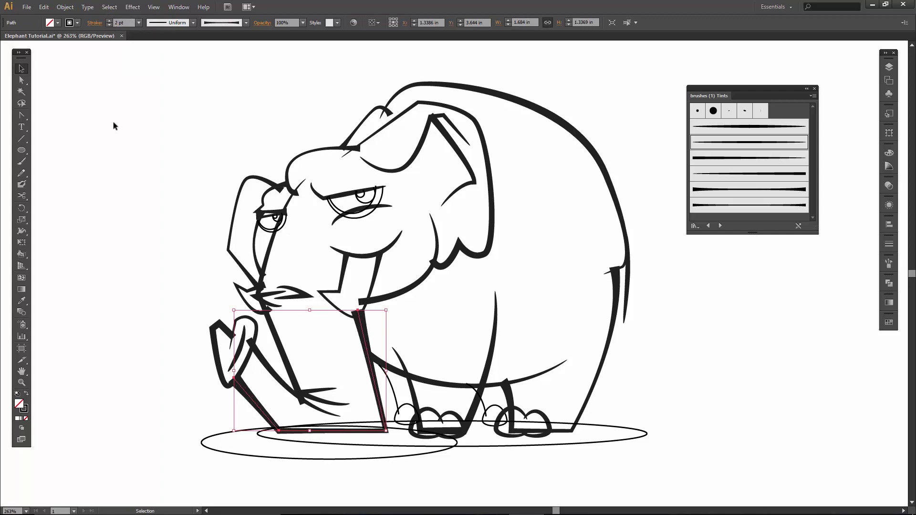
pyautogui.click(247, 186)
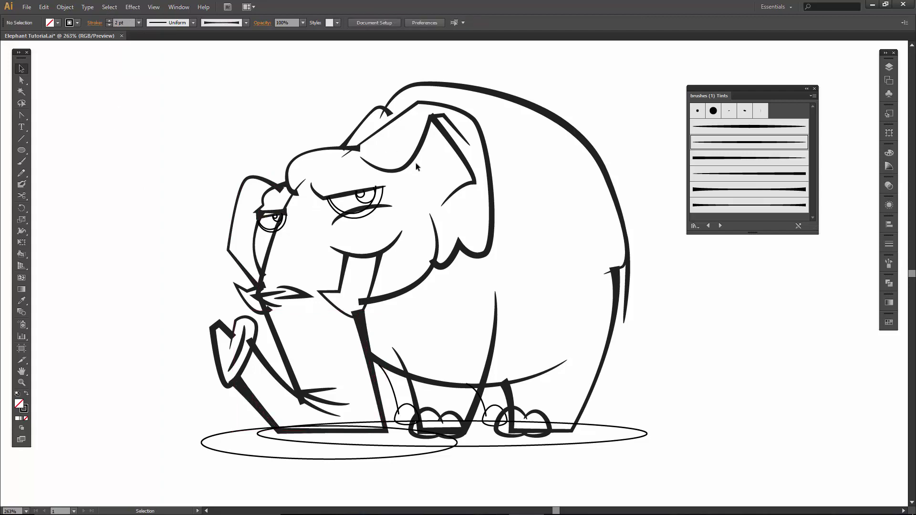
# Set the stroke weight of the jaw line and the belly line to 2 pt
pyautogui.click(431, 218)
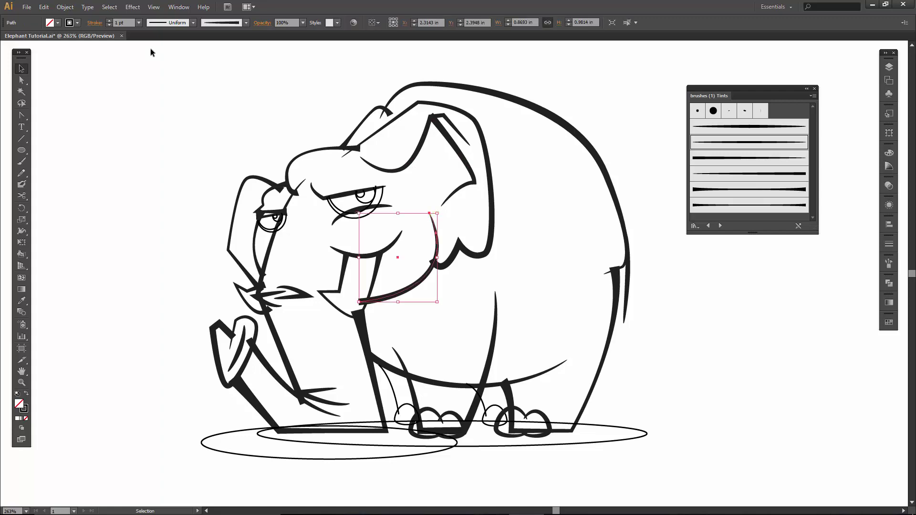
pyautogui.click(108, 21)
pyautogui.click(123, 133)
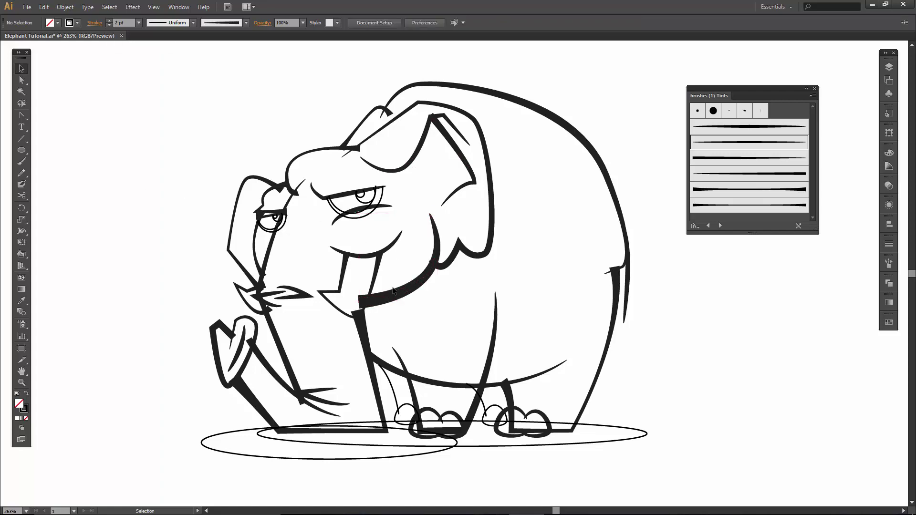
pyautogui.click(426, 380)
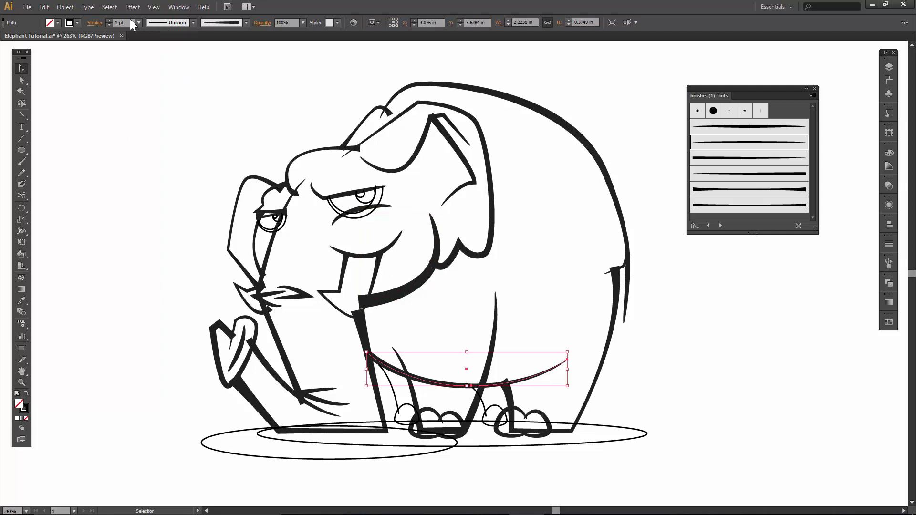
pyautogui.click(109, 20)
pyautogui.click(263, 150)
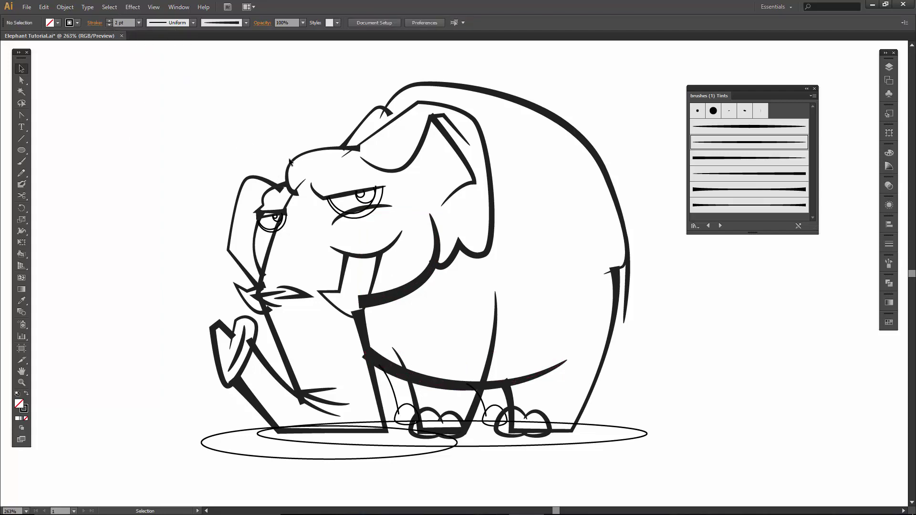
# Set the stroke weight of the ear's inner fold line to 2 pt
pyautogui.click(411, 163)
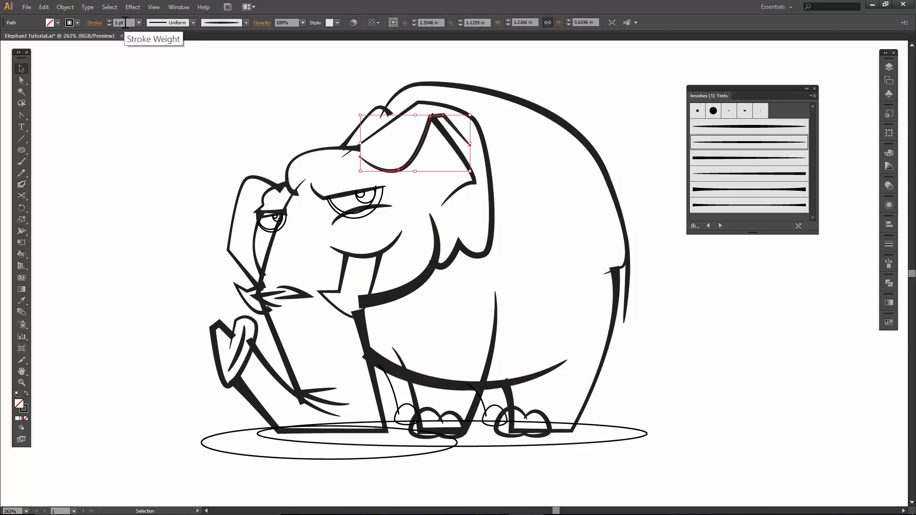
pyautogui.click(109, 20)
pyautogui.click(114, 124)
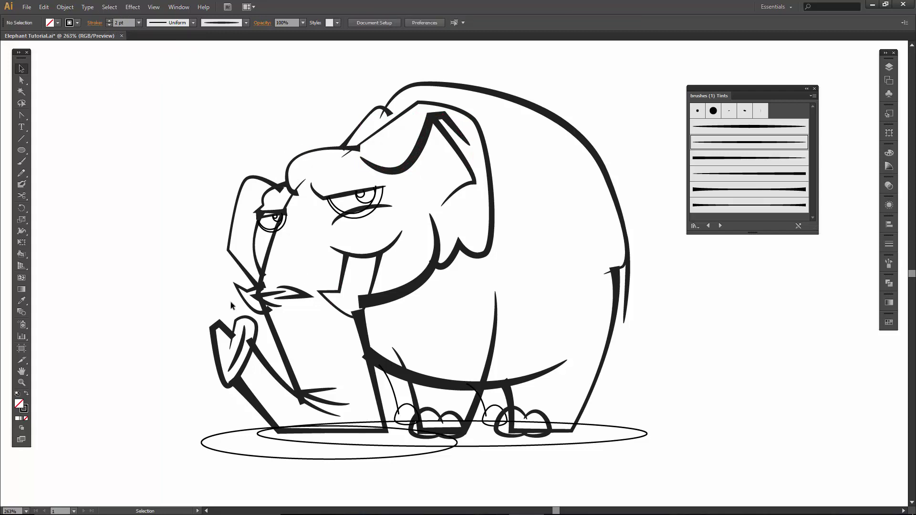
pyautogui.click(394, 447)
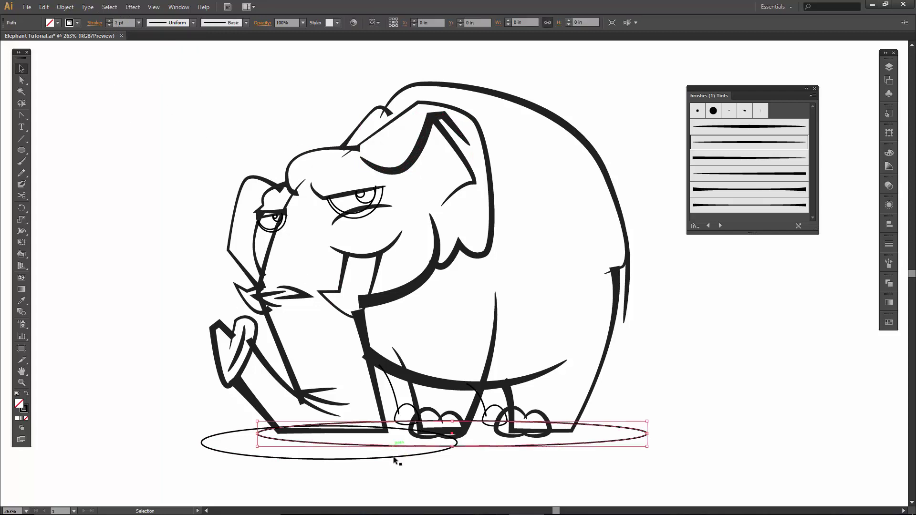
pyautogui.keyDown('shift'); pyautogui.click(394, 459); pyautogui.keyUp('shift')
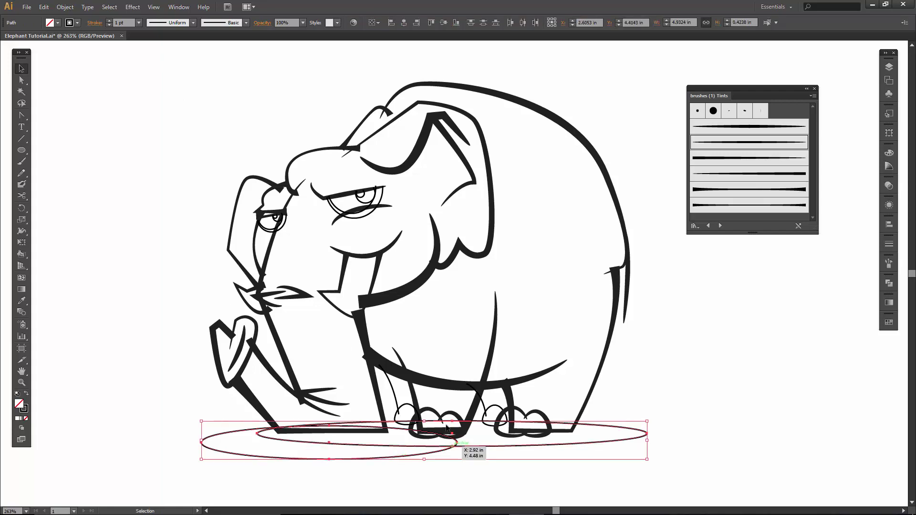
pyautogui.click(463, 455)
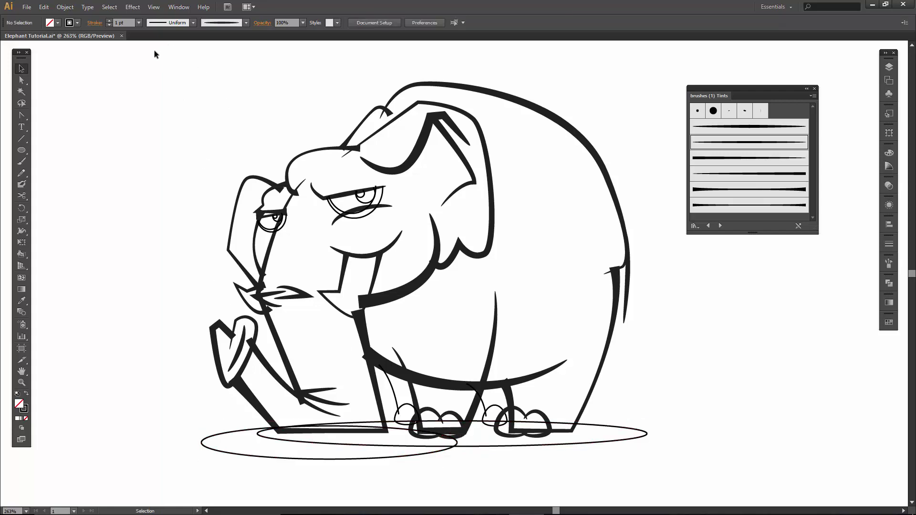
# Expand the appearance of all the elephant line art, leaving out the two ground ellipses
pyautogui.moveTo(154, 51); pyautogui.dragTo(682, 474)
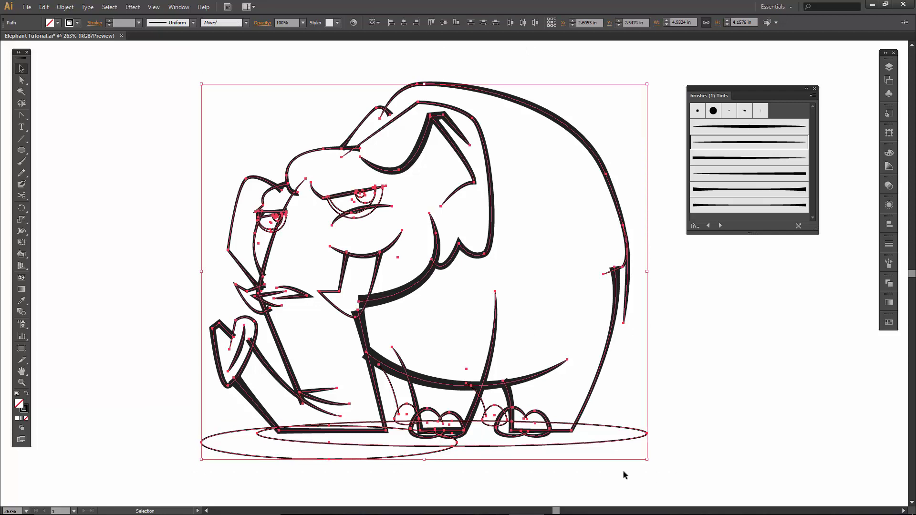
pyautogui.keyDown('shift'); pyautogui.click(616, 443); pyautogui.keyUp('shift')
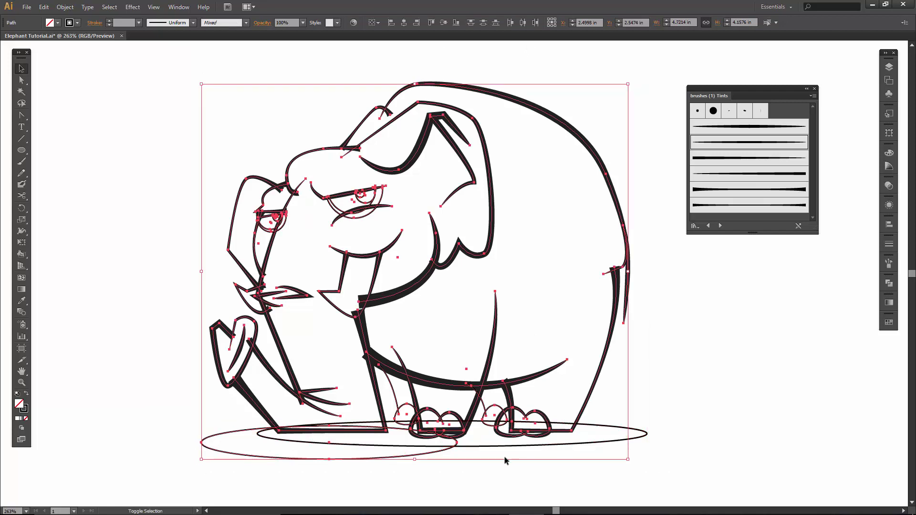
pyautogui.keyDown('shift'); pyautogui.click(432, 452); pyautogui.keyUp('shift')
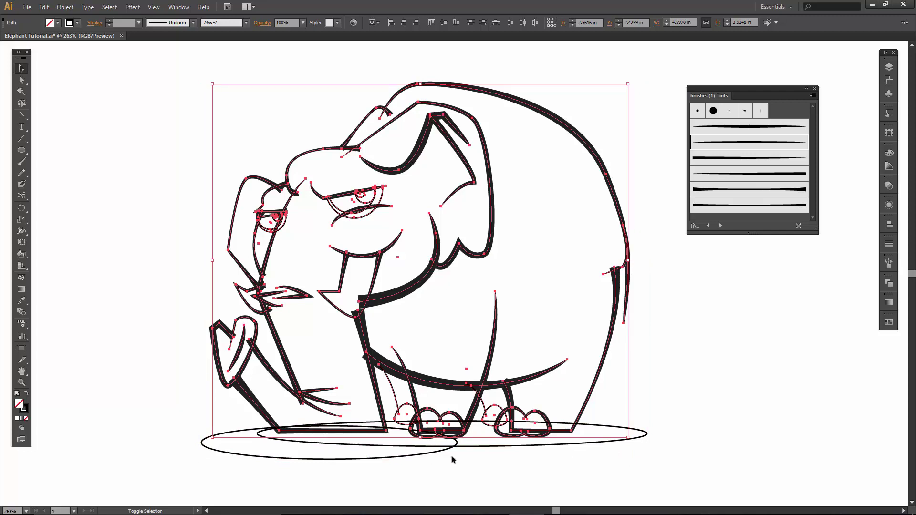
pyautogui.click(64, 7)
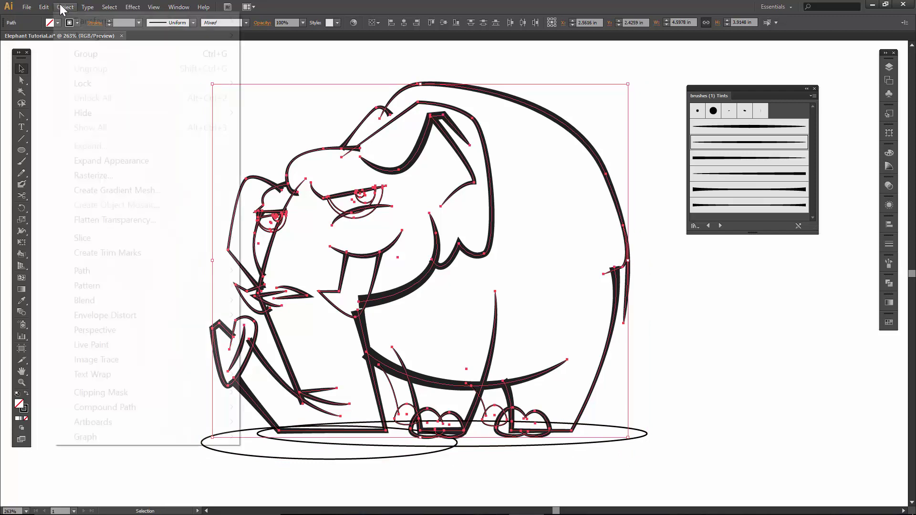
pyautogui.click(116, 158)
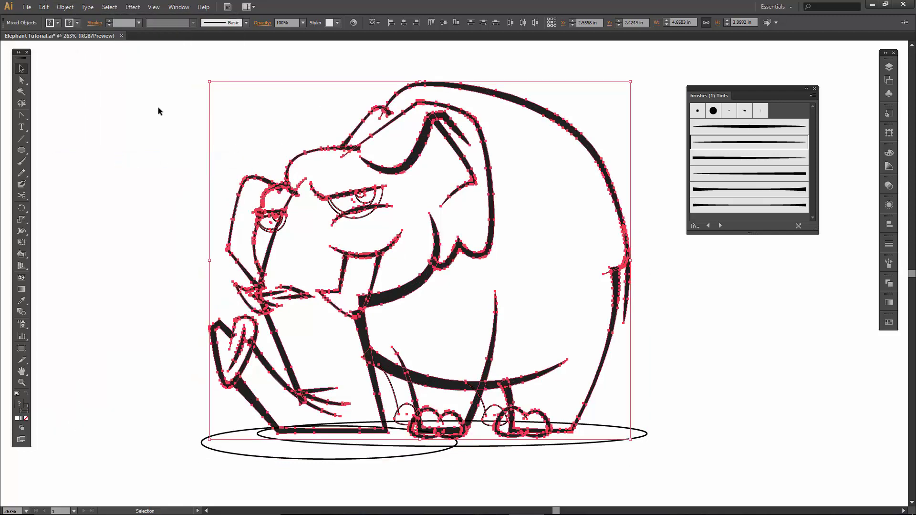
# Expand the fills and strokes of the selected elephant line art into shapes, and deselect it
pyautogui.click(66, 7)
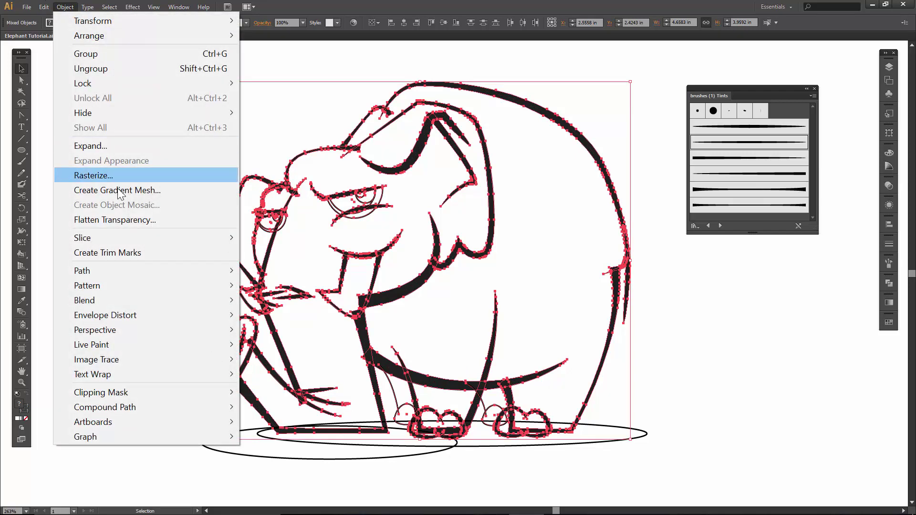
pyautogui.click(105, 146)
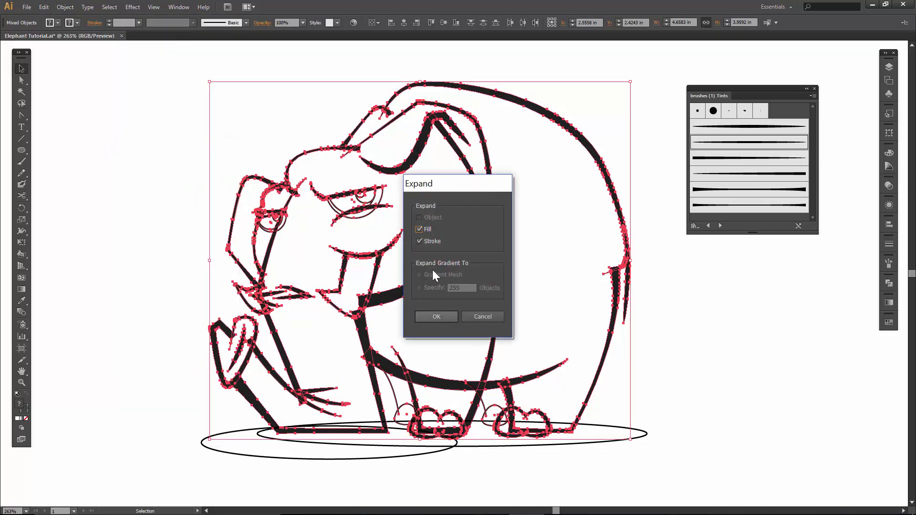
pyautogui.click(437, 318)
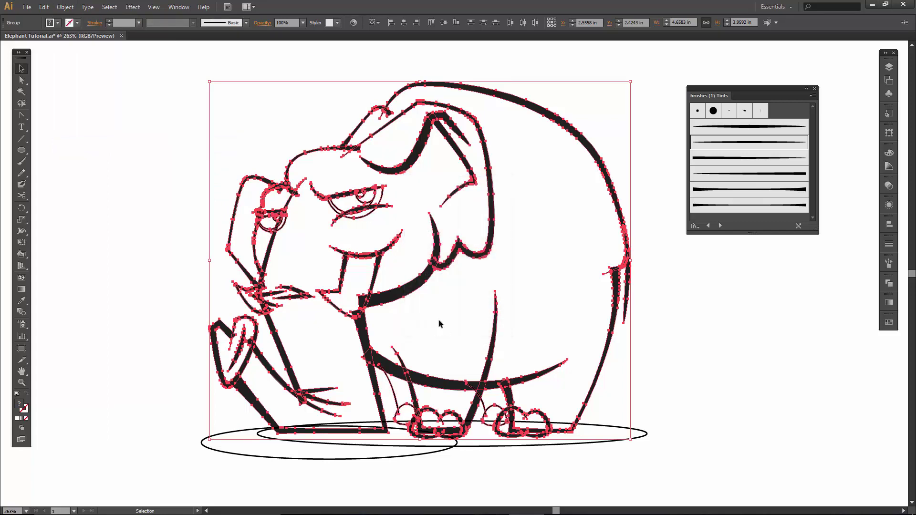
pyautogui.click(439, 322)
# Dock the floating brush library with the other collapsed panels so it no longer covers the elephant's head
pyautogui.press('z')
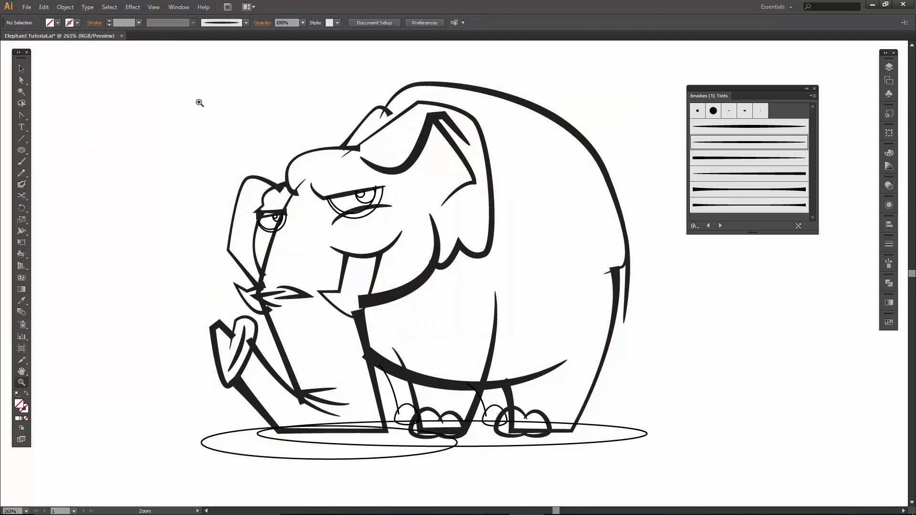
pyautogui.moveTo(197, 100); pyautogui.dragTo(493, 353)
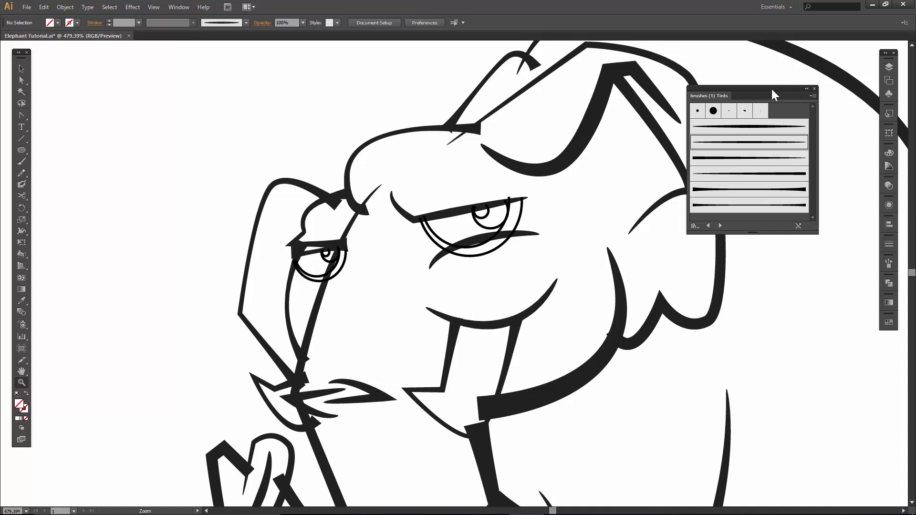
pyautogui.moveTo(716, 97)
pyautogui.mouseDown()
pyautogui.moveTo(863, 336)
pyautogui.moveTo(894, 344)
pyautogui.mouseUp()
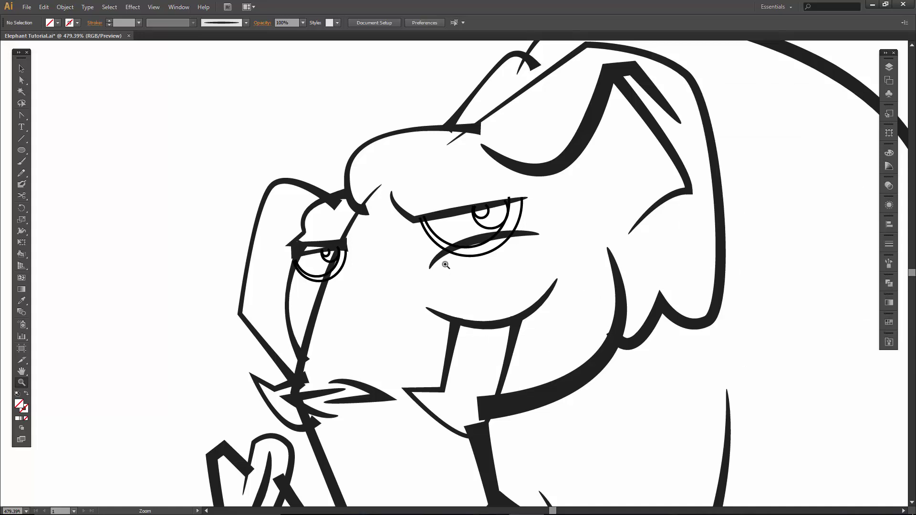
pyautogui.moveTo(196, 116); pyautogui.dragTo(467, 356)
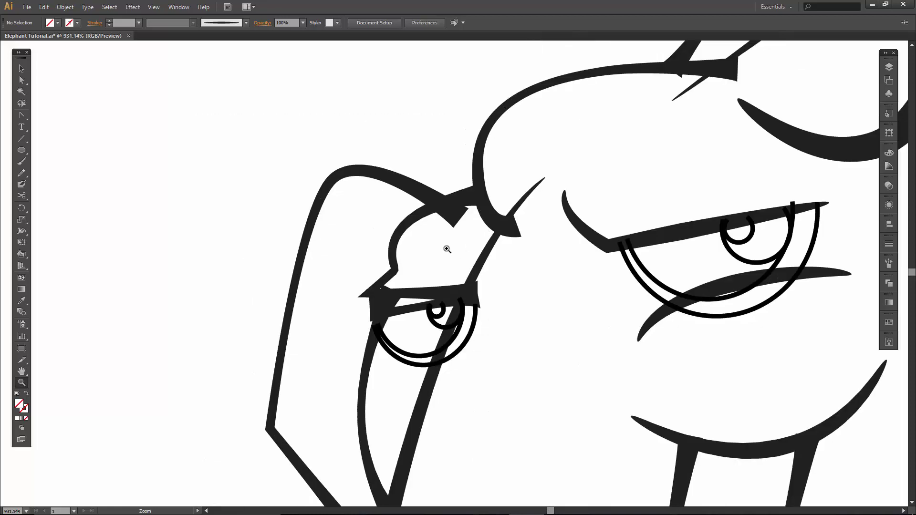
# Erase the overhanging ends of the far ear outline and the forehead outline around the far brow
pyautogui.press('v')
pyautogui.click(455, 219)
pyautogui.click(454, 218)
pyautogui.hotkey('shift', 'e')
pyautogui.moveTo(466, 209)
pyautogui.mouseDown()
pyautogui.moveTo(460, 205)
pyautogui.moveTo(453, 224)
pyautogui.mouseUp()
pyautogui.moveTo(448, 256)
pyautogui.mouseDown()
pyautogui.moveTo(348, 199)
pyautogui.moveTo(313, 264)
pyautogui.moveTo(292, 274)
pyautogui.mouseUp()
pyautogui.keyDown('ctrl'); pyautogui.click(377, 222); pyautogui.keyUp('ctrl')
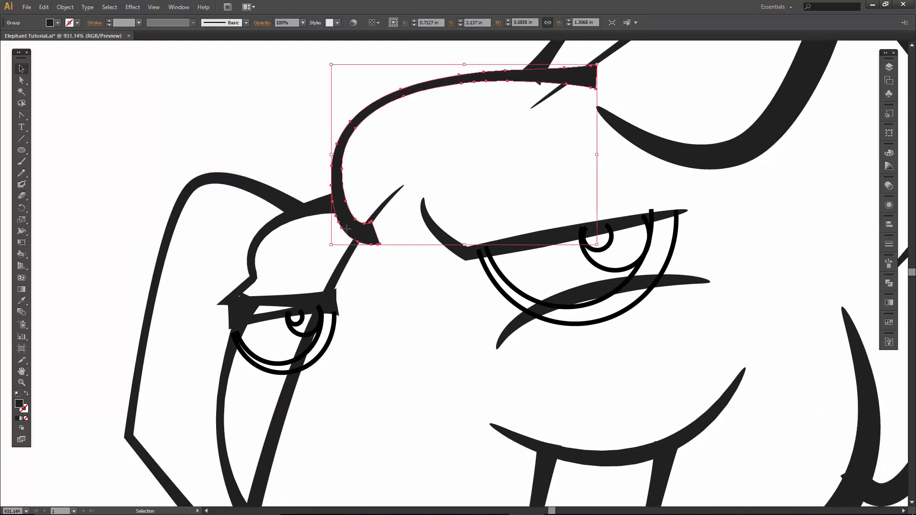
pyautogui.moveTo(378, 227)
pyautogui.mouseDown()
pyautogui.moveTo(358, 310)
pyautogui.moveTo(367, 263)
pyautogui.moveTo(342, 252)
pyautogui.moveTo(331, 277)
pyautogui.mouseUp()
# Erase the ends of the far eye's upper lid lines that stick out past the face contour
pyautogui.keyDown('ctrl'); pyautogui.click(307, 258); pyautogui.keyUp('ctrl')
pyautogui.keyDown('ctrl'); pyautogui.click(253, 257); pyautogui.keyUp('ctrl')
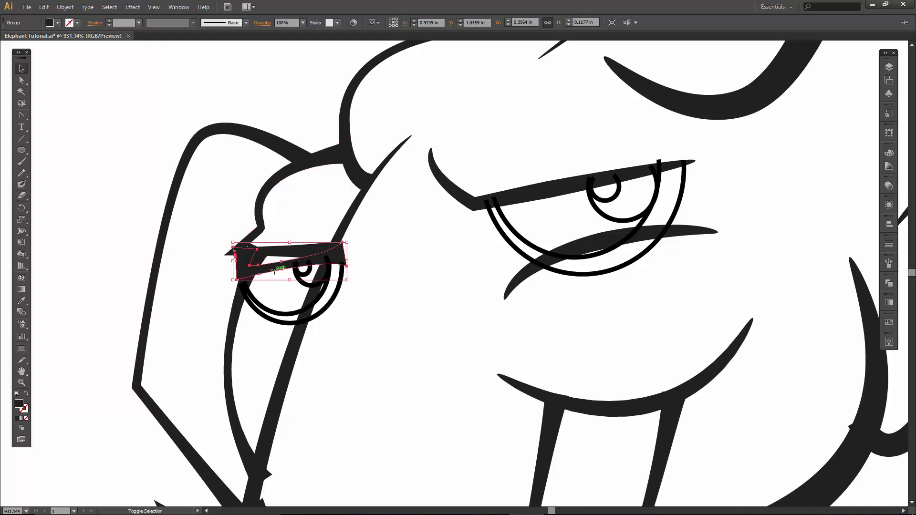
pyautogui.moveTo(238, 238)
pyautogui.mouseDown()
pyautogui.moveTo(235, 246)
pyautogui.moveTo(281, 241)
pyautogui.mouseUp()
pyautogui.moveTo(347, 245)
pyautogui.mouseDown()
pyautogui.moveTo(329, 290)
pyautogui.moveTo(334, 334)
pyautogui.moveTo(331, 318)
pyautogui.mouseUp()
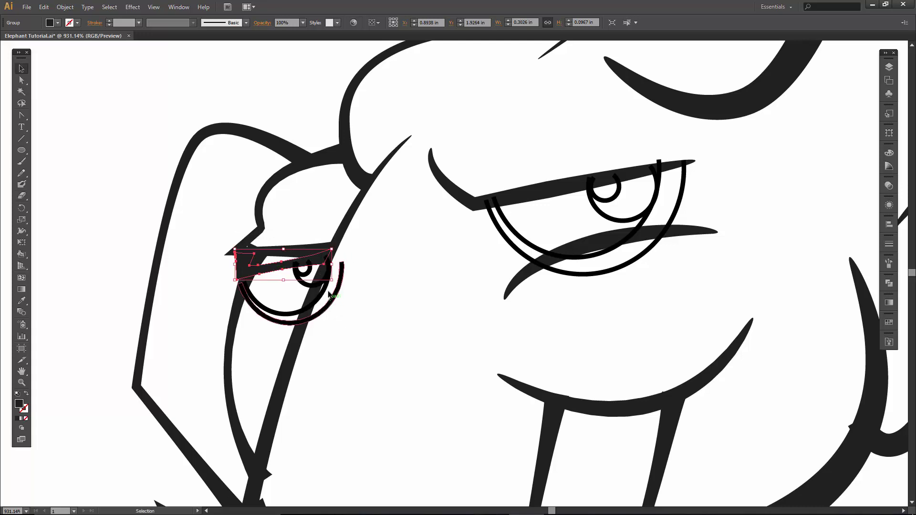
# Erase the parts of the far eye's lower lid curves and iris ring that extend past the face contour
pyautogui.keyDown('ctrl'); pyautogui.click(336, 295); pyautogui.keyUp('ctrl')
pyautogui.hotkey('shift', 'e')
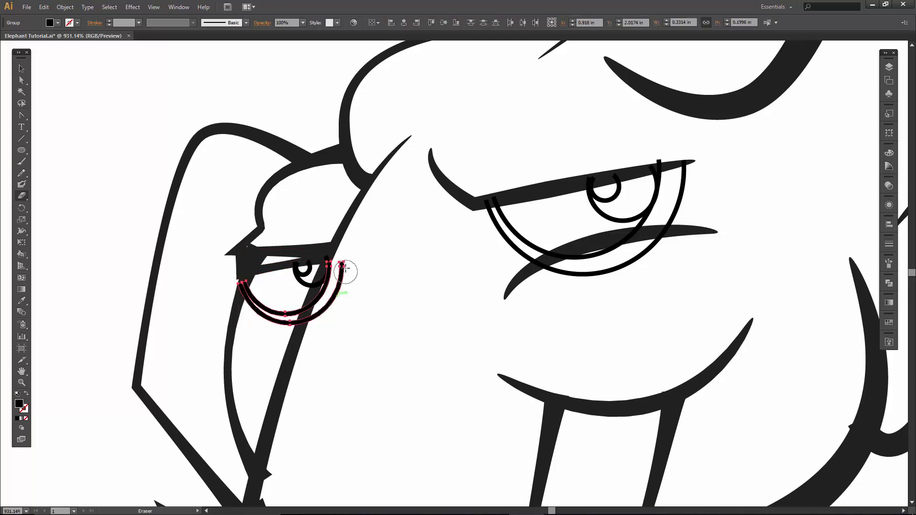
pyautogui.moveTo(339, 260)
pyautogui.mouseDown()
pyautogui.moveTo(332, 302)
pyautogui.moveTo(312, 320)
pyautogui.mouseUp()
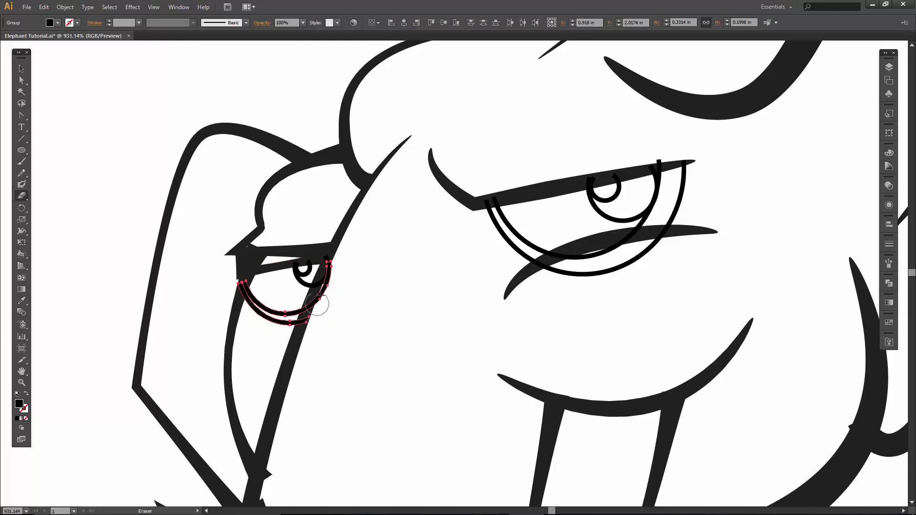
pyautogui.moveTo(335, 263)
pyautogui.mouseDown()
pyautogui.moveTo(319, 348)
pyautogui.moveTo(321, 301)
pyautogui.moveTo(317, 310)
pyautogui.mouseUp()
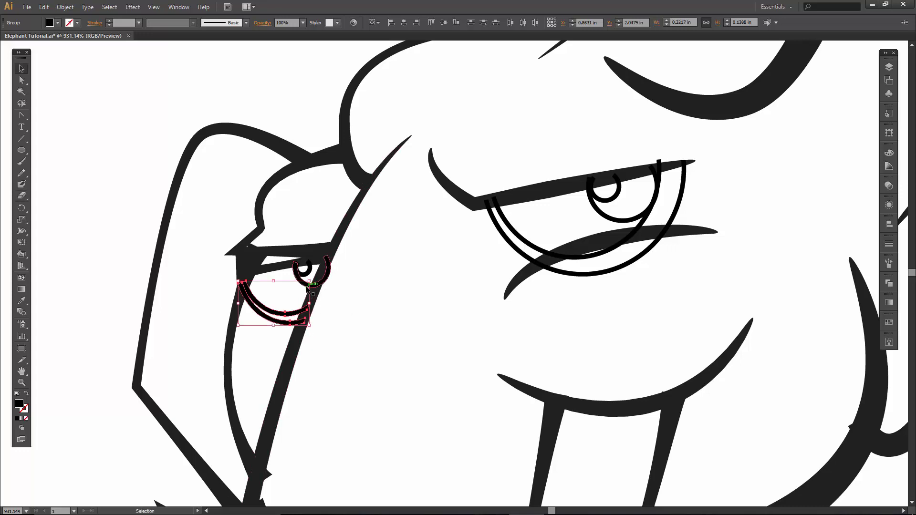
pyautogui.keyDown('ctrl'); pyautogui.click(326, 262); pyautogui.keyUp('ctrl')
pyautogui.moveTo(340, 260)
pyautogui.mouseDown()
pyautogui.moveTo(323, 293)
pyautogui.moveTo(317, 348)
pyautogui.mouseUp()
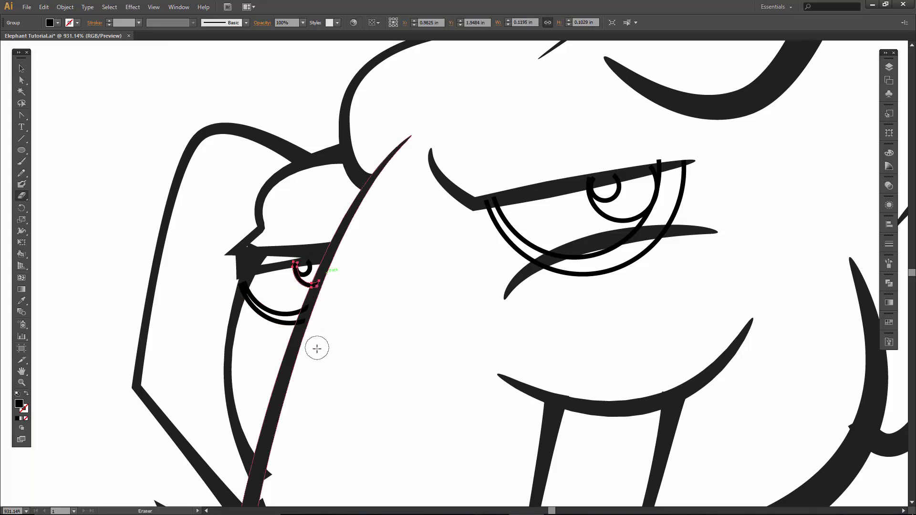
# Trim the outer corner of the far eye's upper lid and nudge the lower lid curves slightly up
pyautogui.keyDown('ctrl'); pyautogui.click(248, 267); pyautogui.keyUp('ctrl')
pyautogui.moveTo(246, 245); pyautogui.dragTo(266, 304)
pyautogui.keyDown('ctrl'); pyautogui.click(263, 314); pyautogui.keyUp('ctrl')
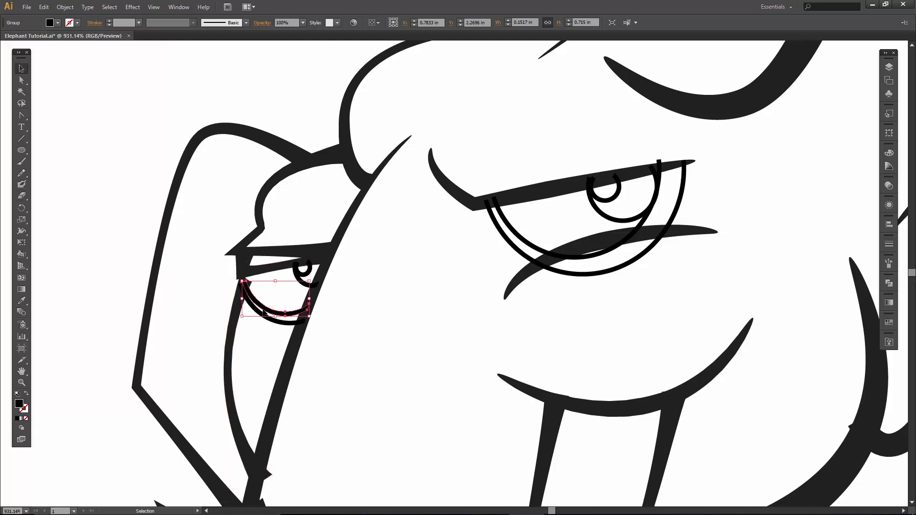
pyautogui.press('Up')
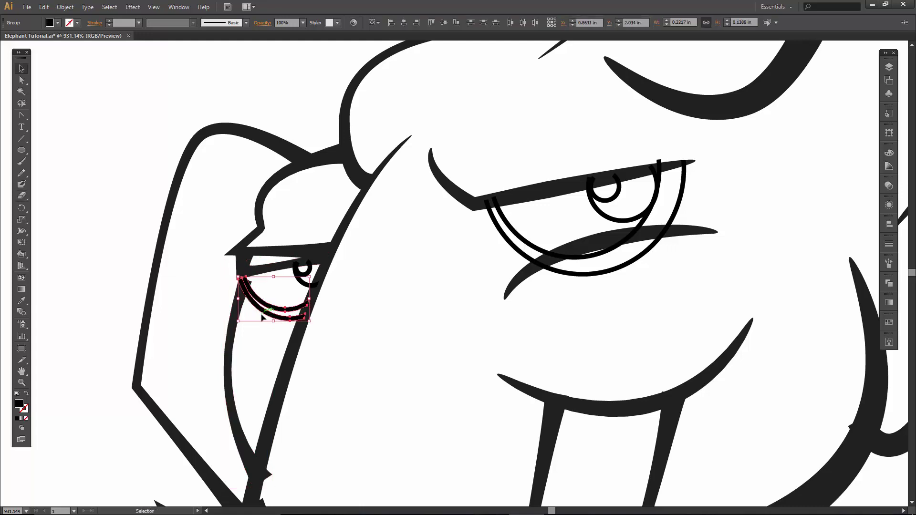
# Erase the excess at both ends of the curved cheek line running down from the far eye
pyautogui.click(248, 317)
pyautogui.click(238, 301)
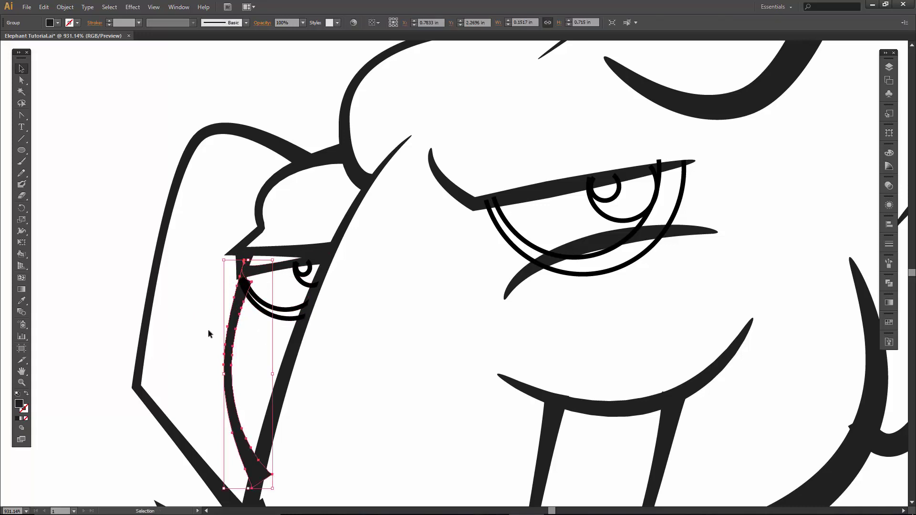
pyautogui.hotkey('shift', 'e')
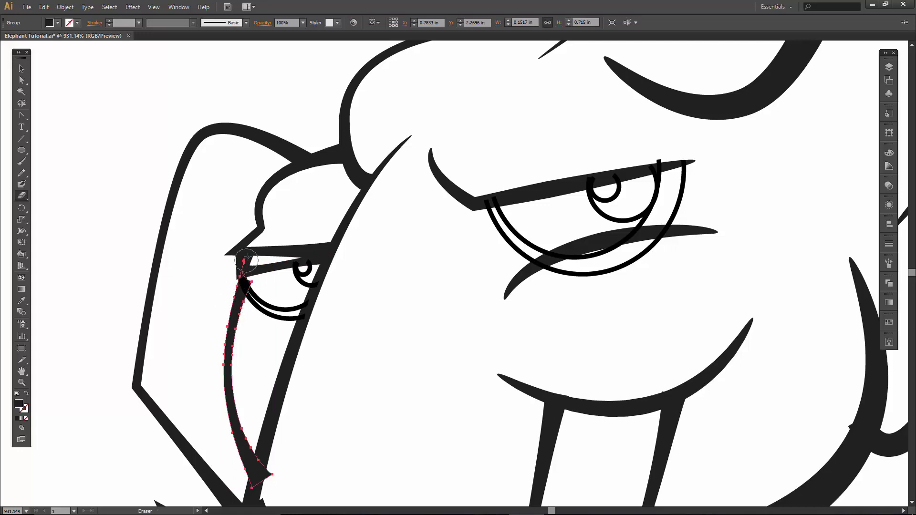
pyautogui.moveTo(247, 258)
pyautogui.mouseDown()
pyautogui.moveTo(239, 262)
pyautogui.moveTo(276, 299)
pyautogui.mouseUp()
pyautogui.scroll(-3, 262, 375)
pyautogui.hscroll(1, 263, 374)
pyautogui.moveTo(253, 365); pyautogui.dragTo(246, 386)
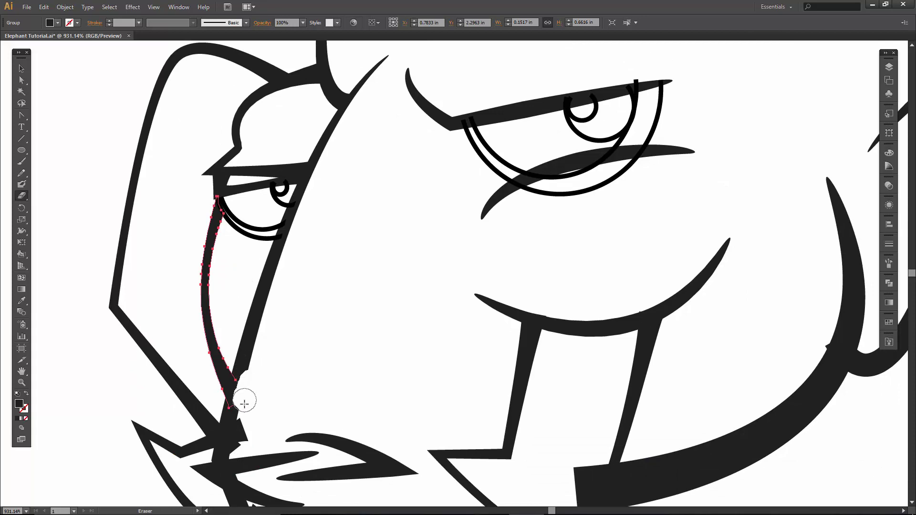
pyautogui.hscroll(4, 313, 342)
pyautogui.scroll(-2, 272, 351)
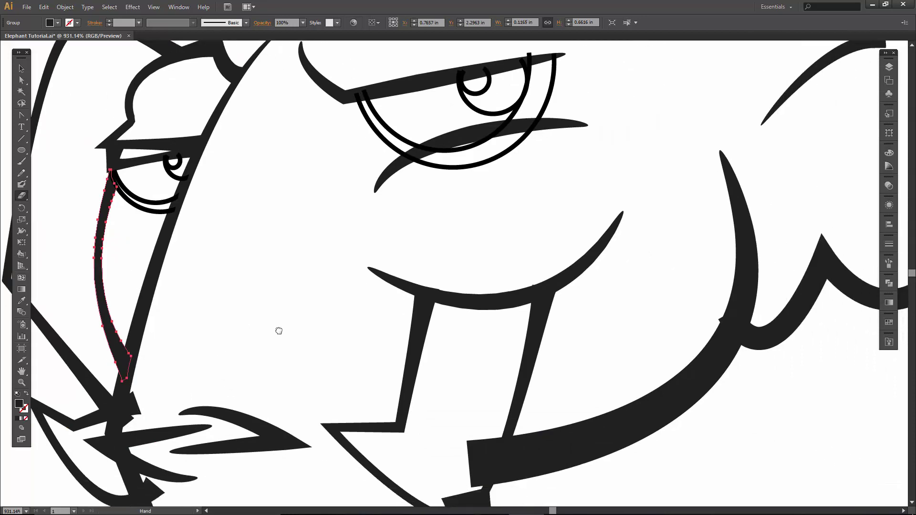
pyautogui.hotkey('ctrl', '-')
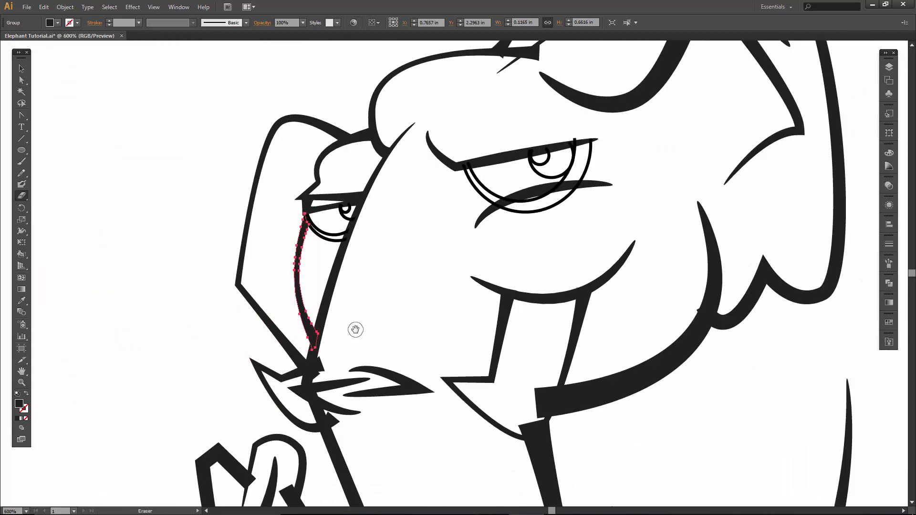